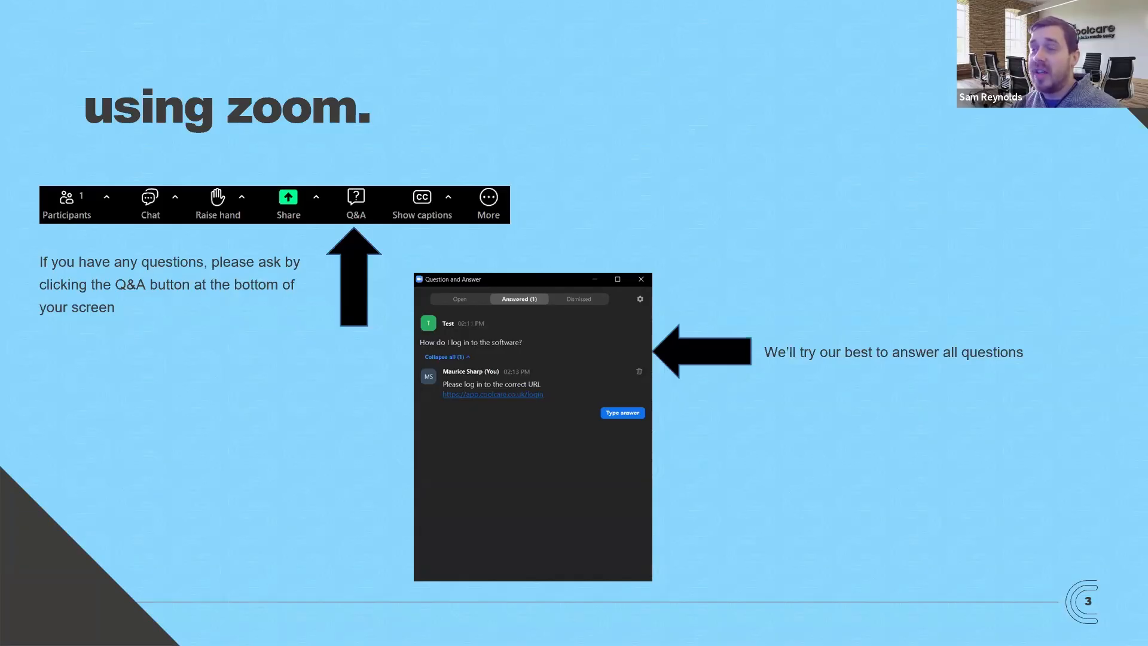
# - Advance the webinar slide deck to the next slide
pyautogui.press('Right')
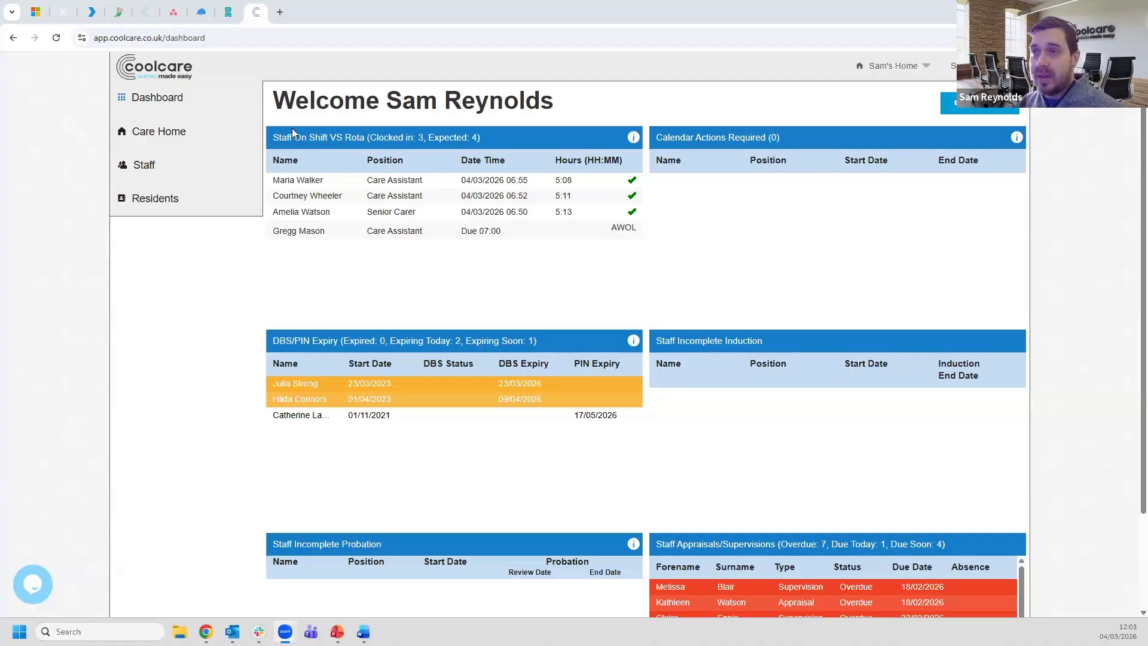
# - Open the Staff Timesheet for the week of 02/03/2026, then expand the Care Home menu
pyautogui.click(158, 171)
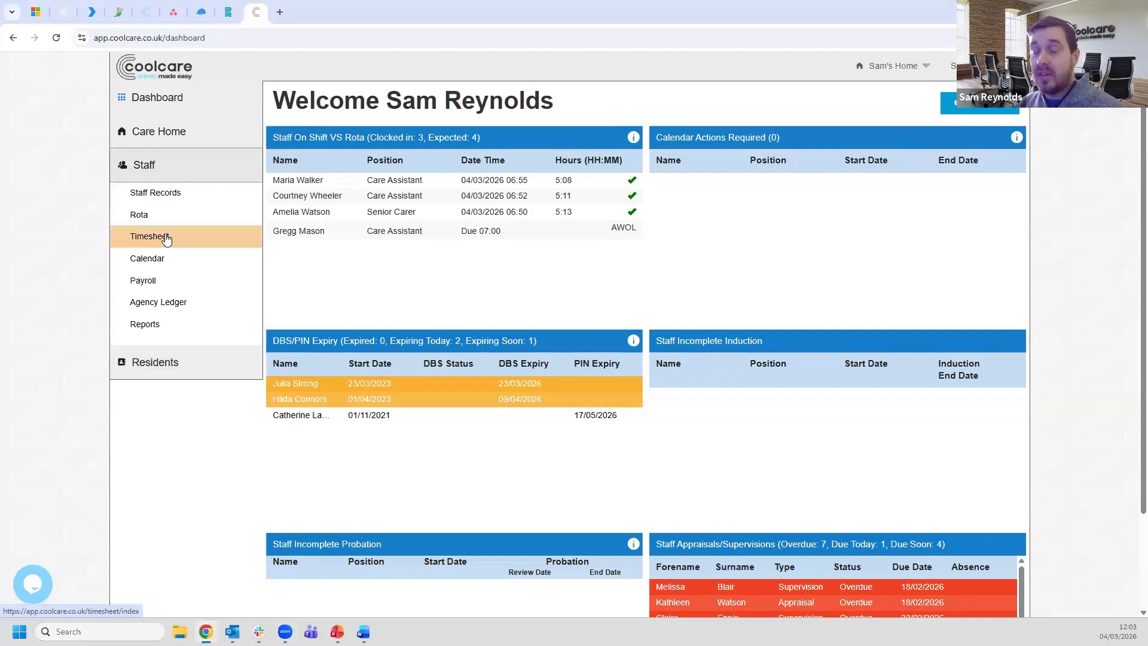
pyautogui.click(170, 241)
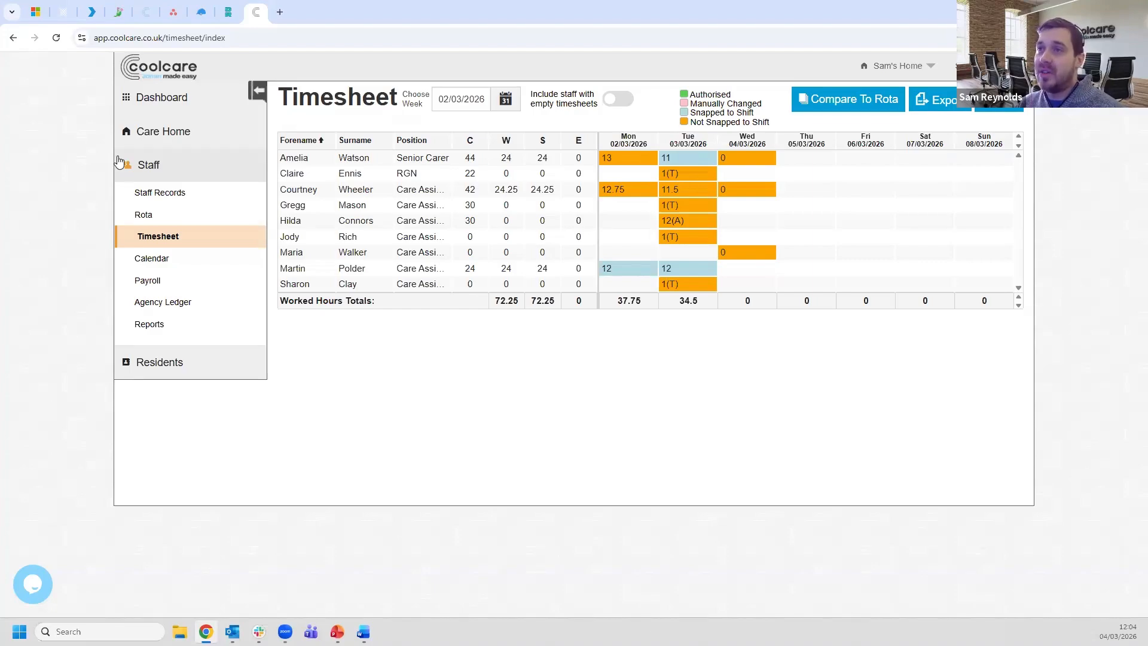
pyautogui.click(155, 145)
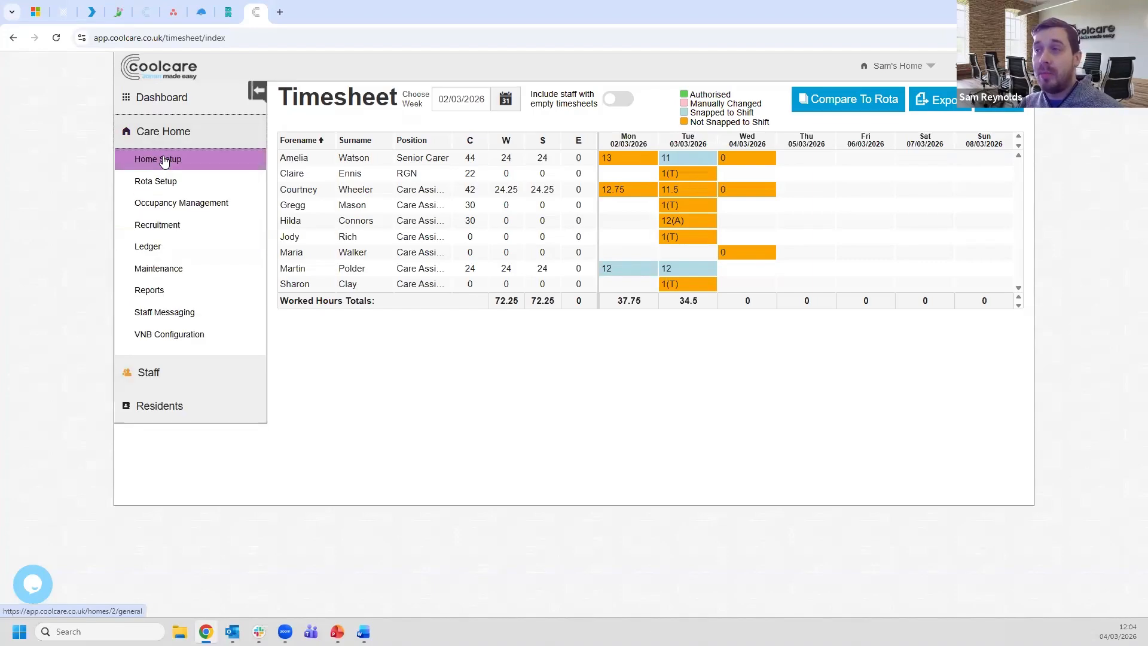
# - Open Sam's Home Setup, go to Staff Positions and select Care Assistant
pyautogui.click(205, 160)
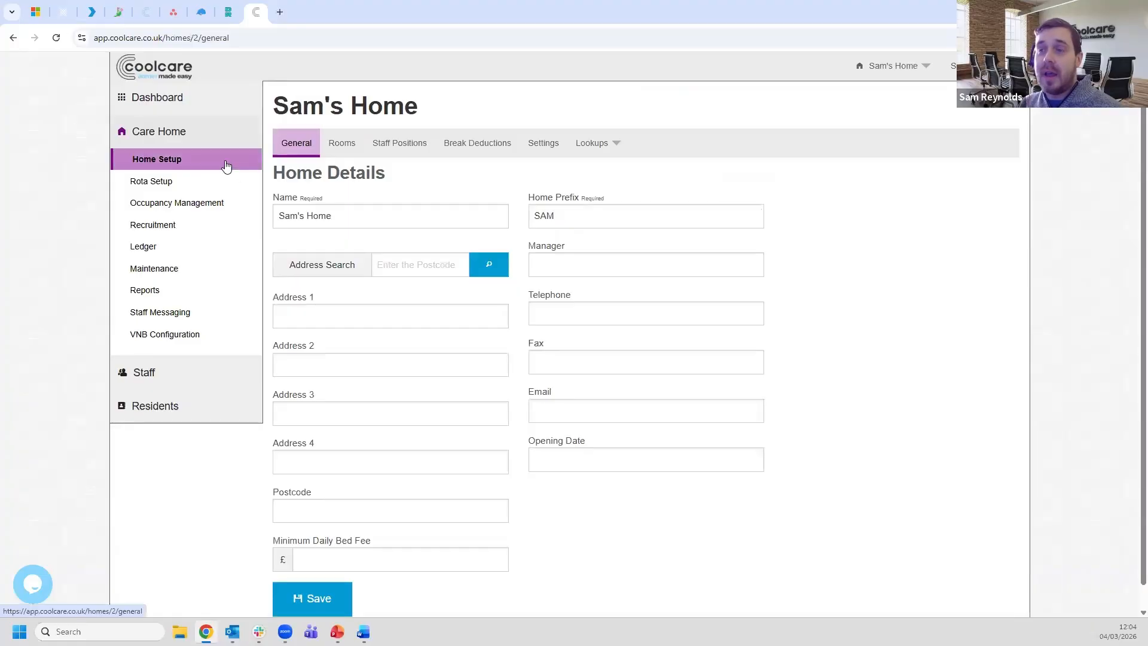
pyautogui.click(397, 150)
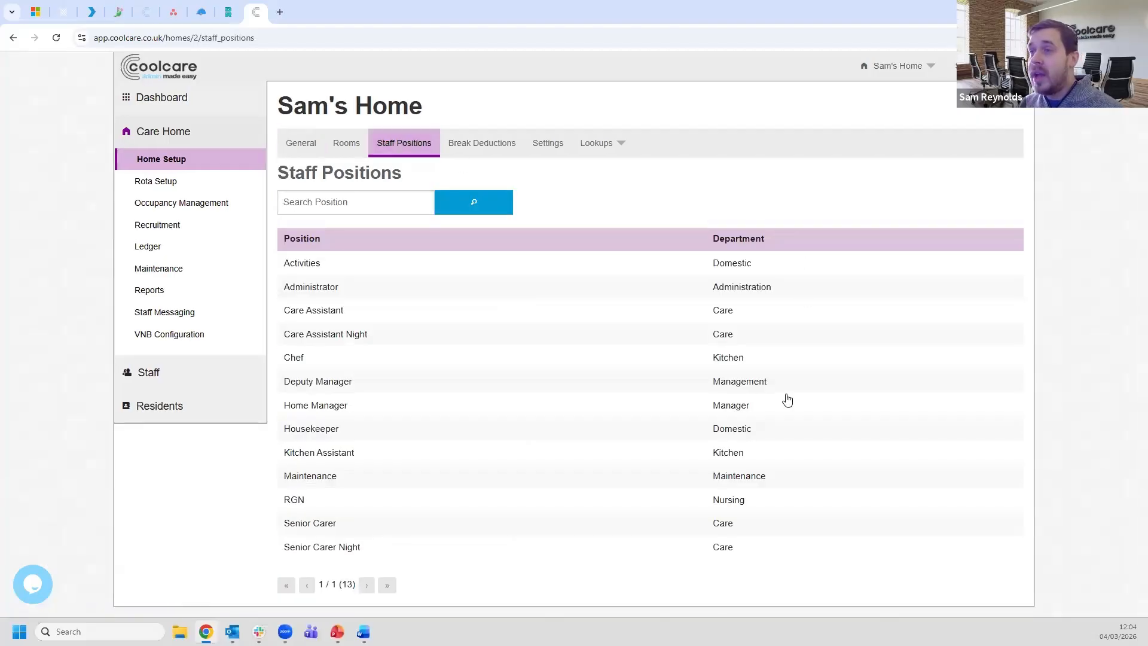
pyautogui.click(477, 311)
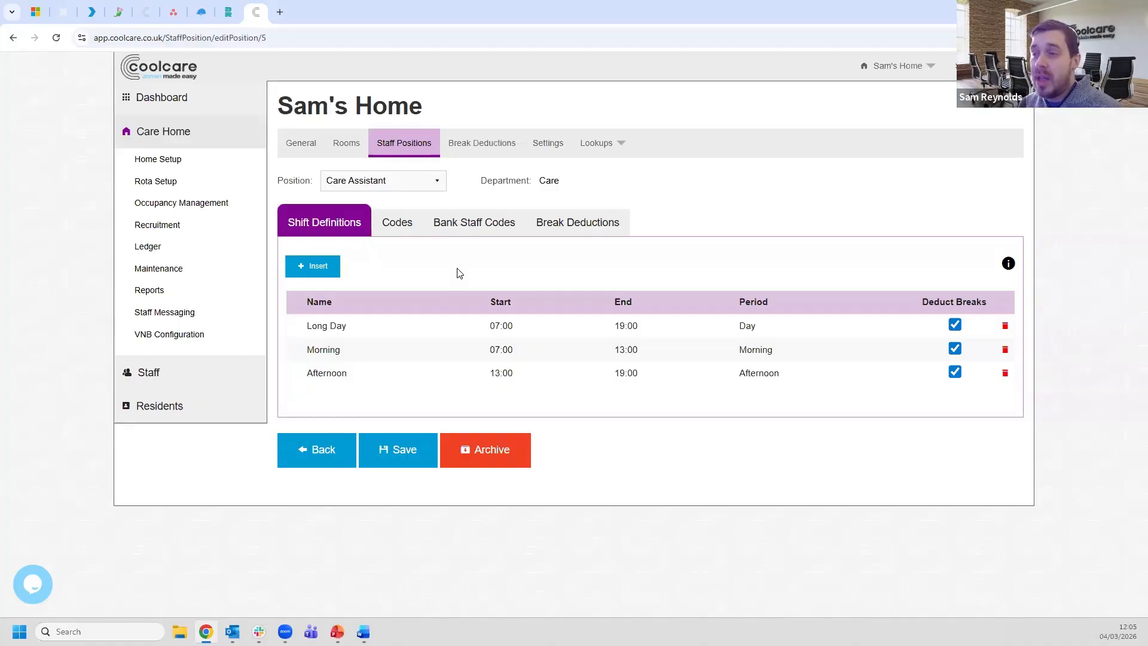
# - Point out Care Assistant's Long Day, Morning and Afternoon shift rows
pyautogui.click(531, 330)
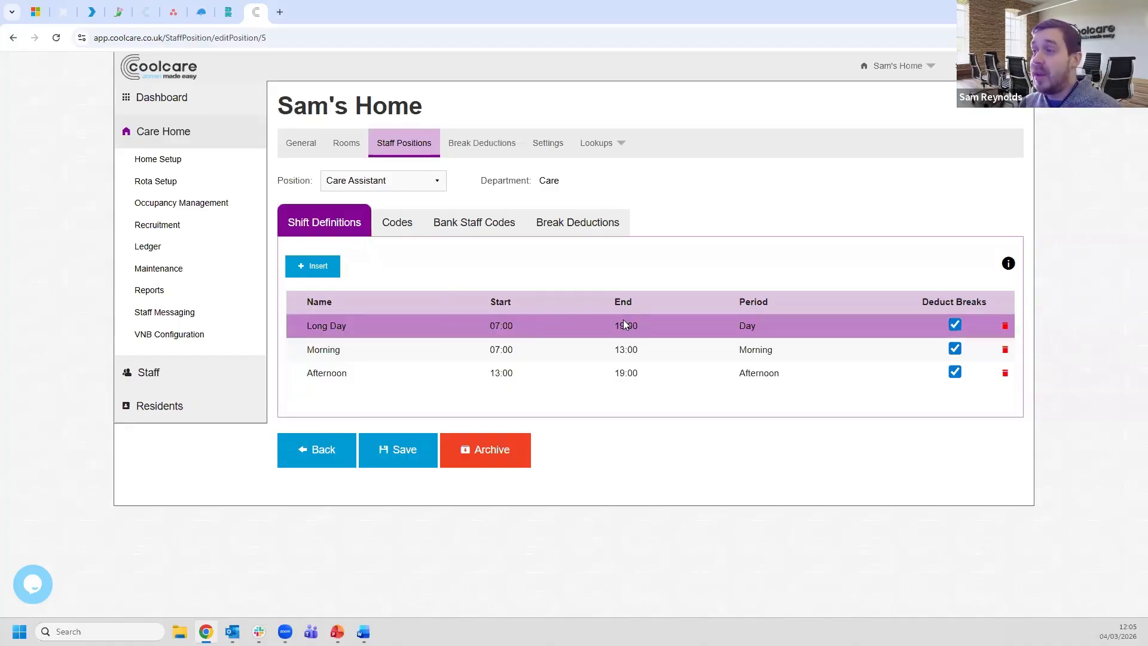
pyautogui.click(410, 353)
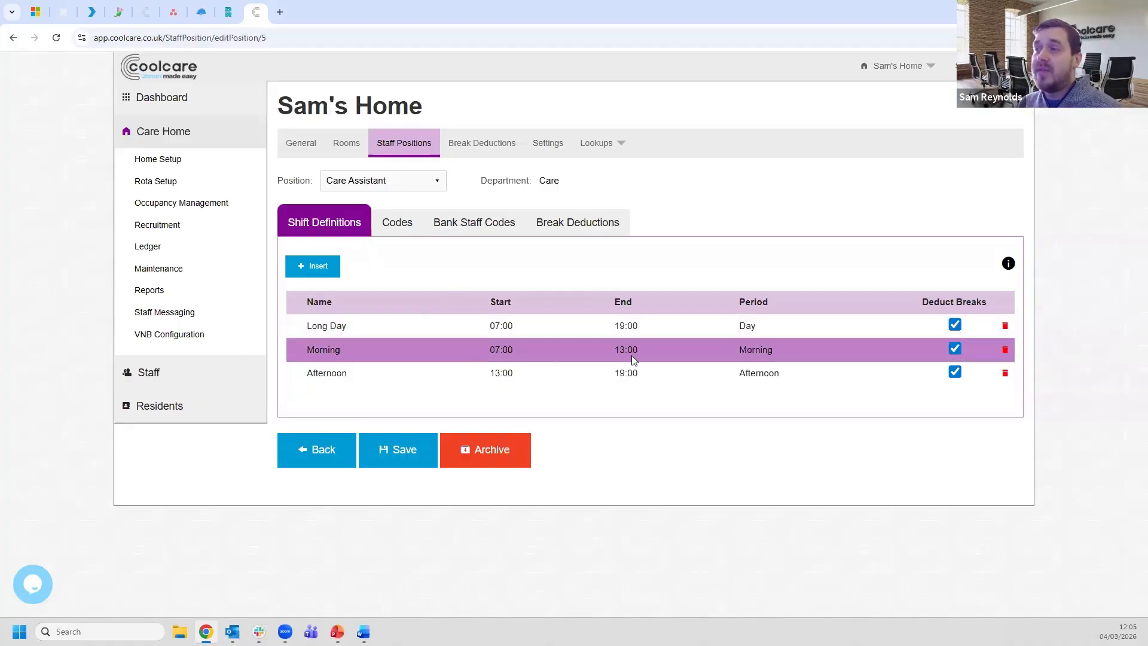
pyautogui.click(589, 383)
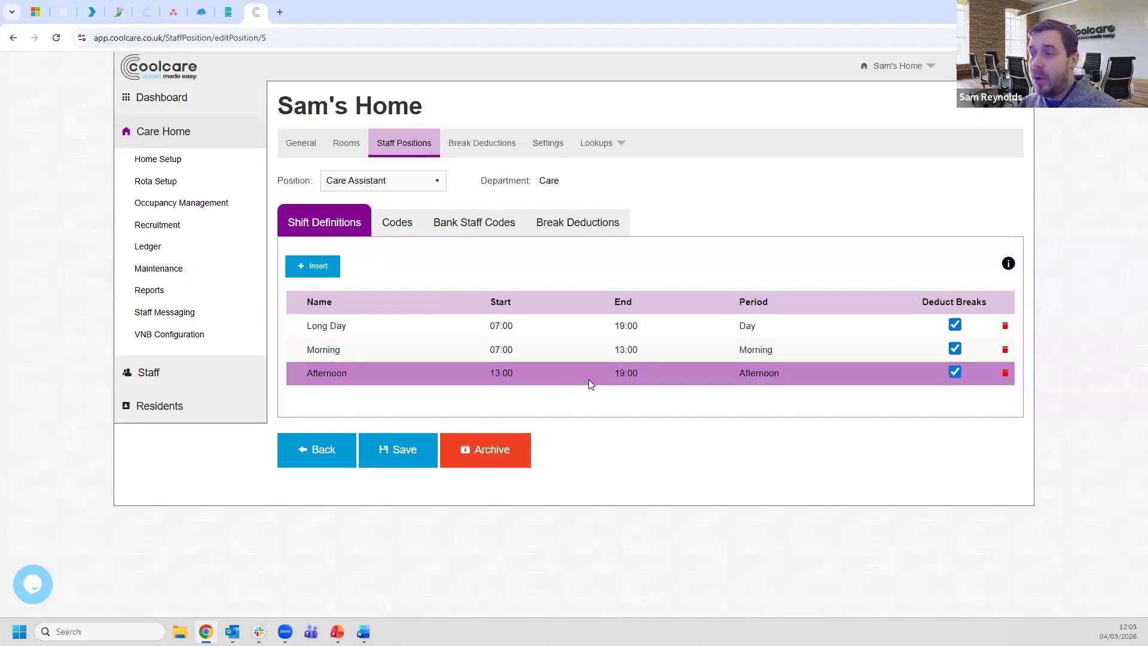
pyautogui.click(631, 326)
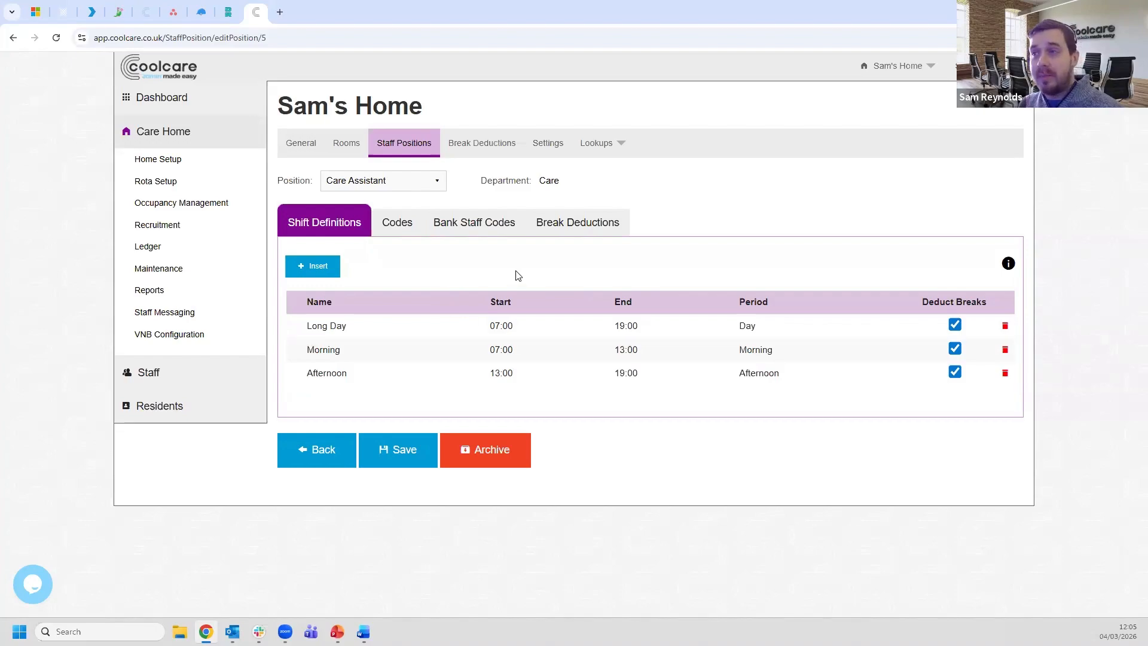
# - Switch the Position to Care Assistant Night, then Senior Carer, noting its Morning shift lacks break deduction
pyautogui.click(417, 188)
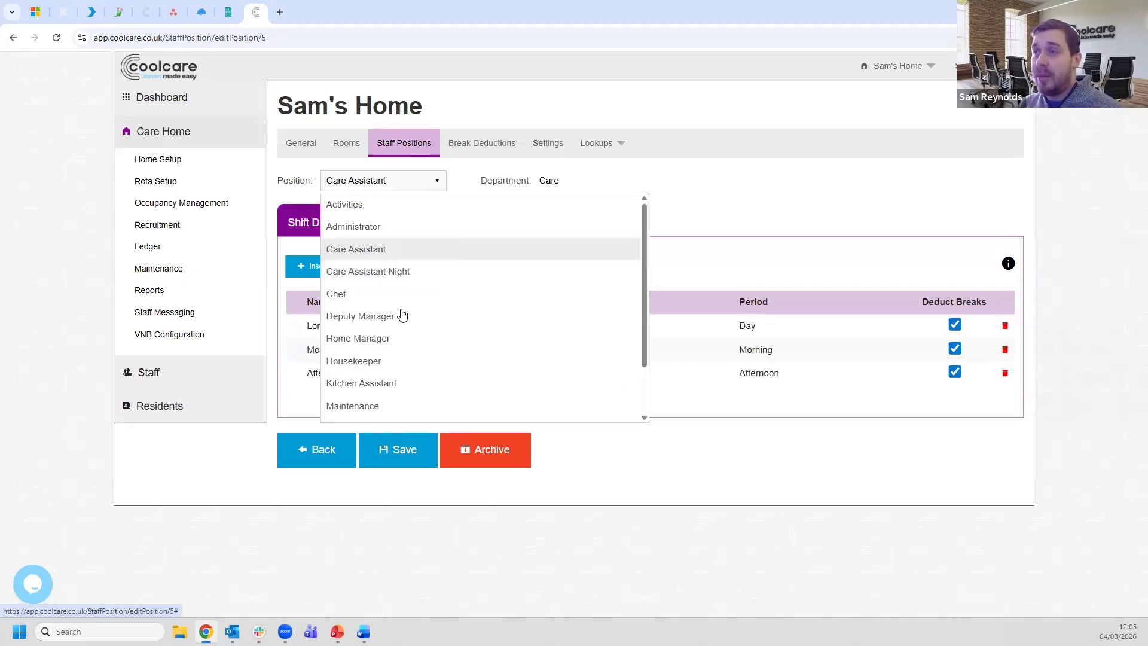
pyautogui.click(403, 272)
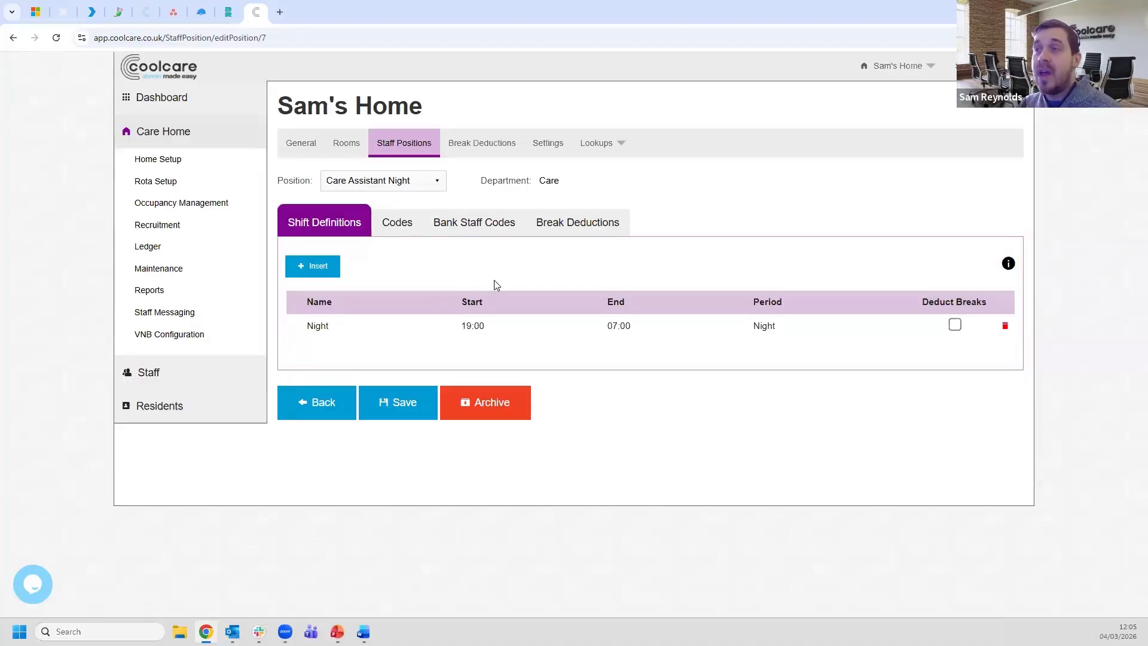
pyautogui.click(403, 187)
pyautogui.scroll(-1, 438, 330)
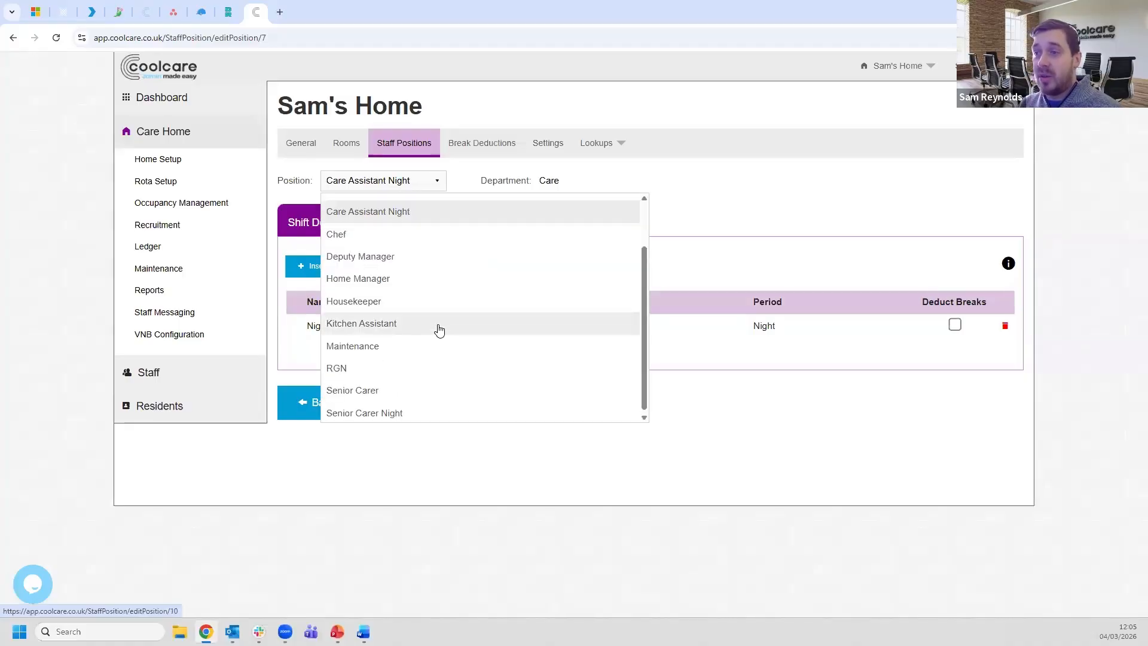
pyautogui.click(398, 390)
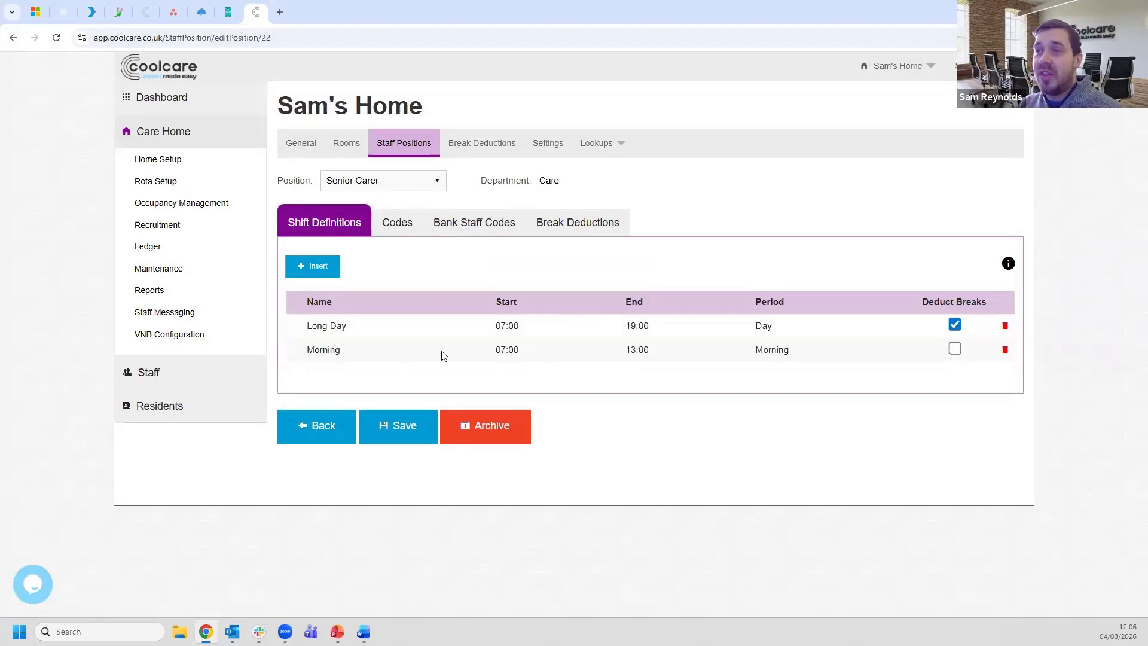
pyautogui.click(488, 357)
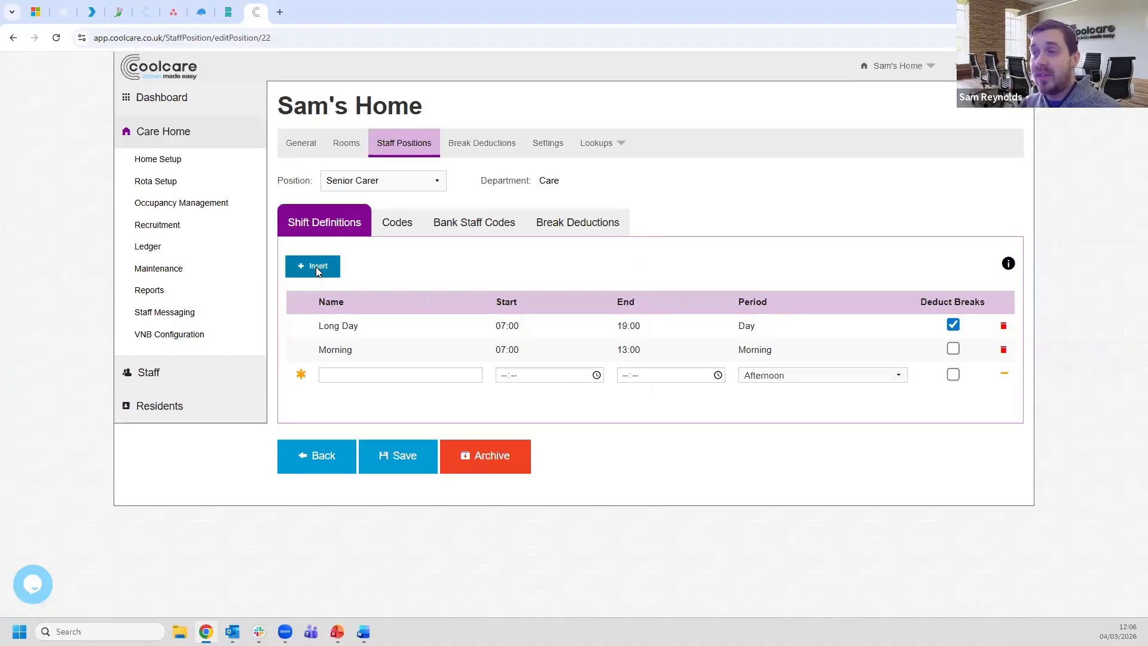
# - Fill the new Senior Carer row as Afternoon, 13:00–19:00, period Afternoon, and save
pyautogui.click(354, 372)
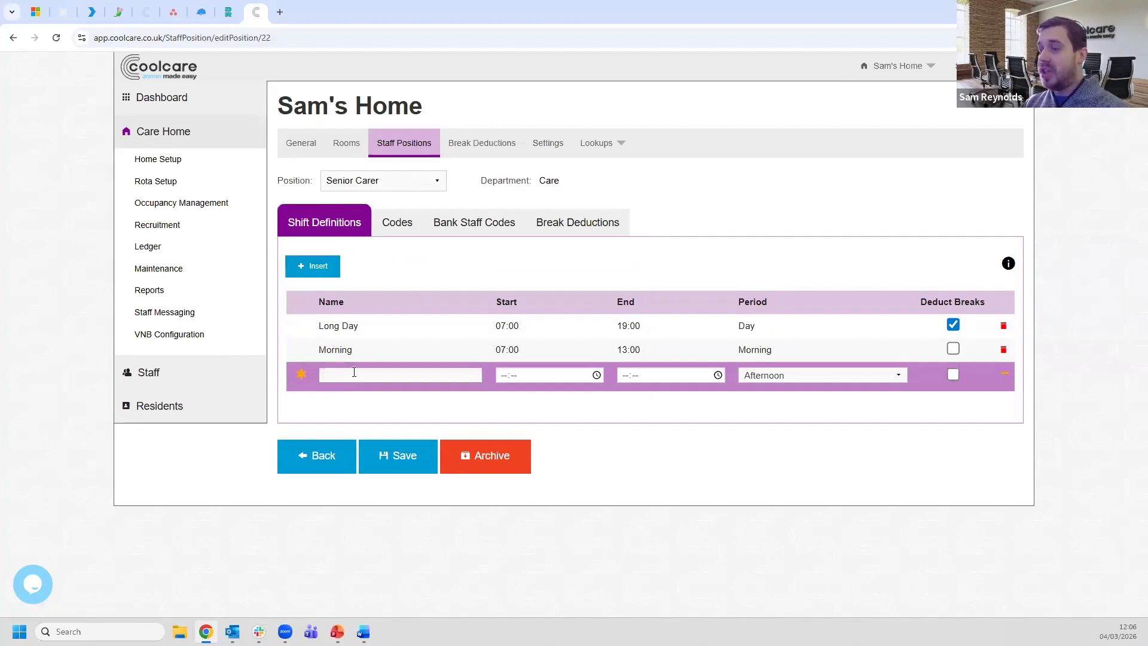
pyautogui.write('Aft')
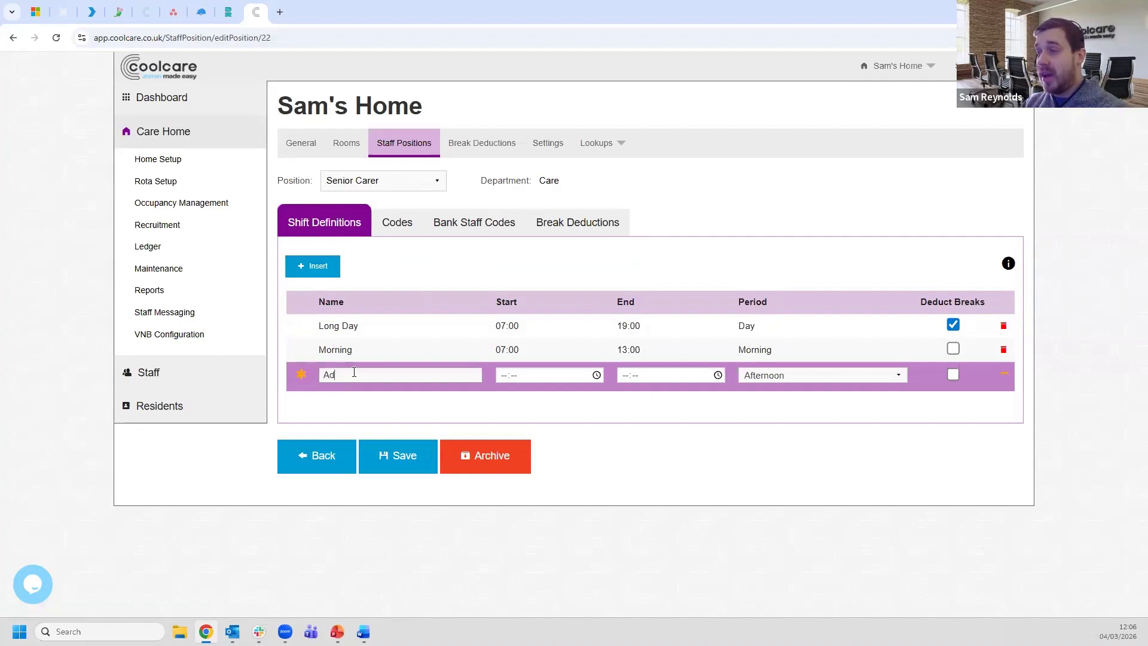
pyautogui.write('ernoon')
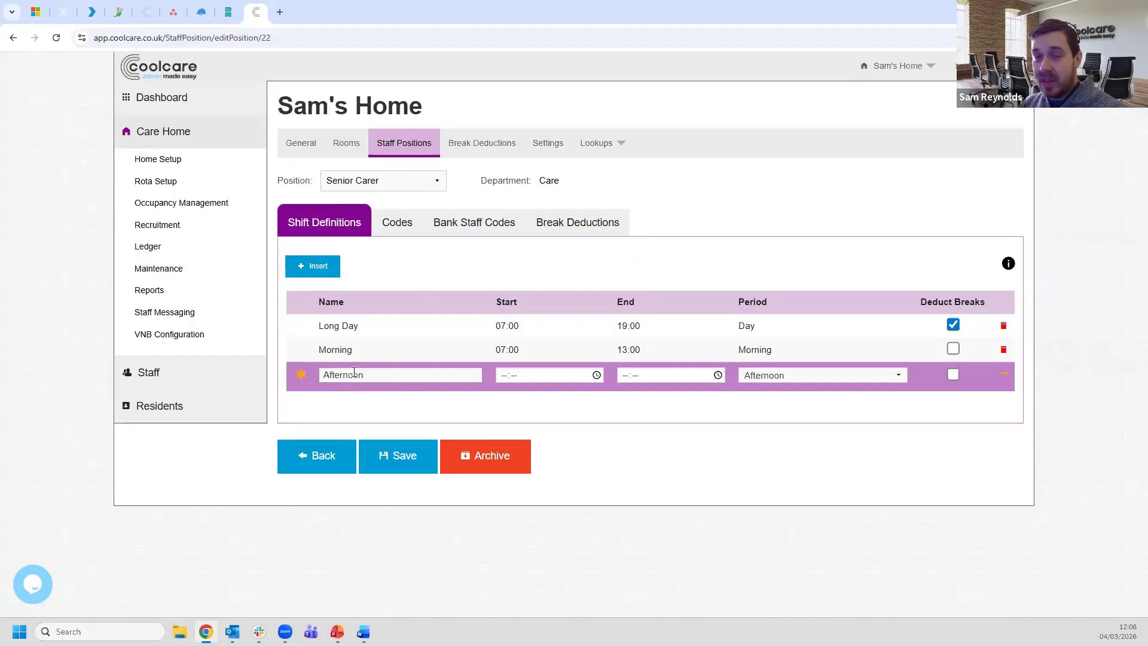
pyautogui.click(503, 377)
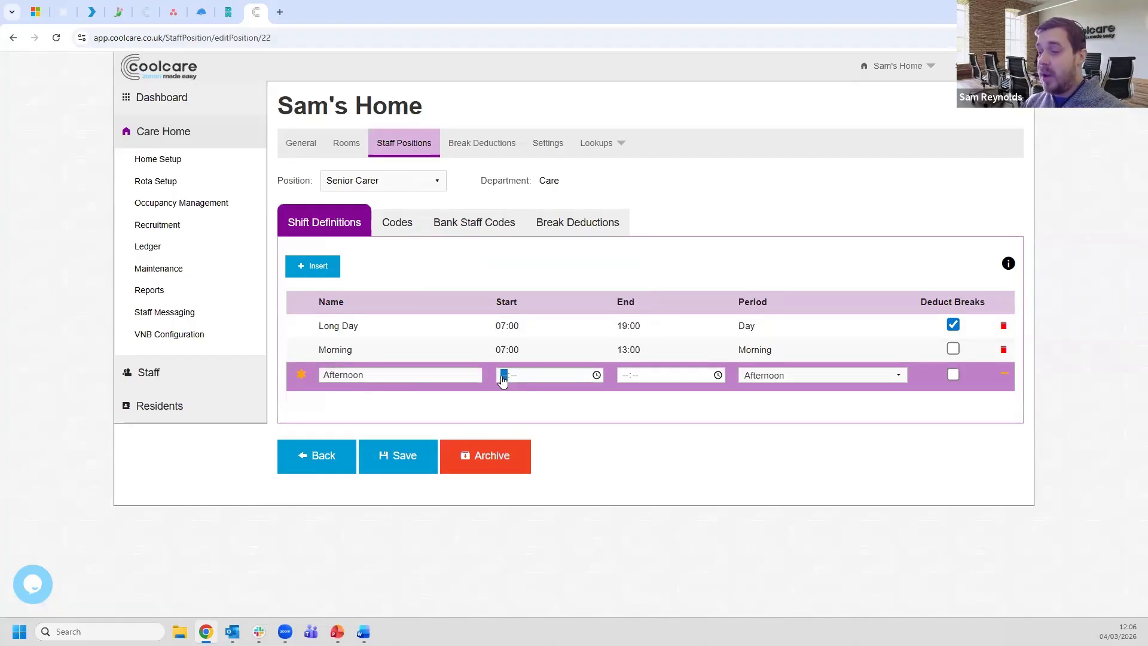
pyautogui.write('1300')
pyautogui.press('Tab')
pyautogui.write('19:00')
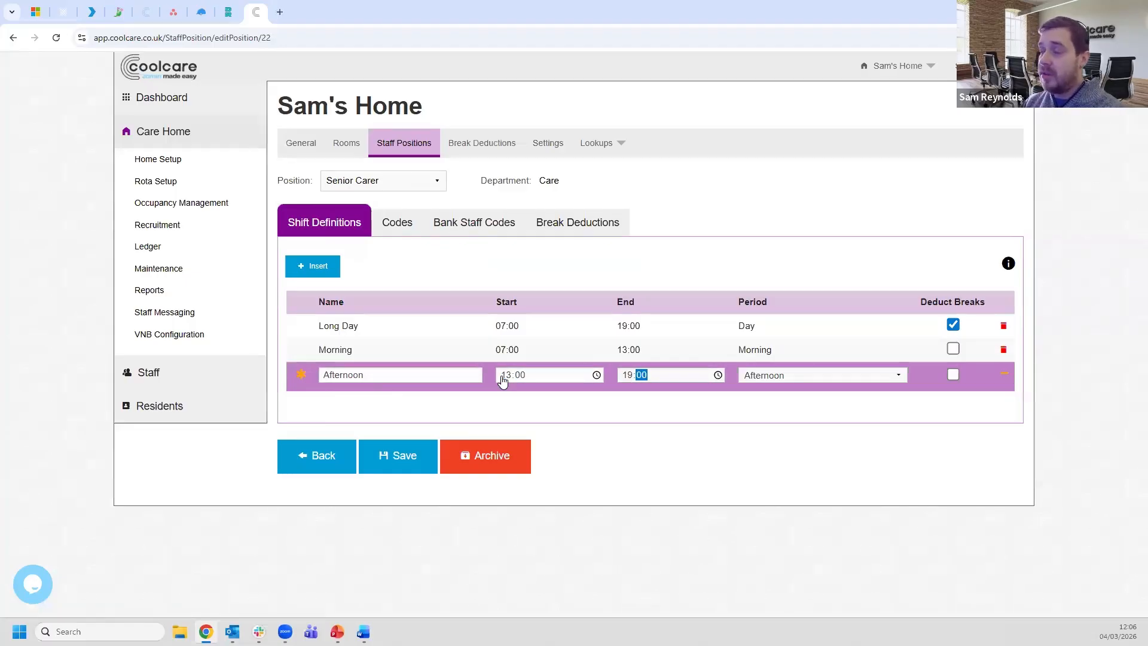
pyautogui.click(805, 377)
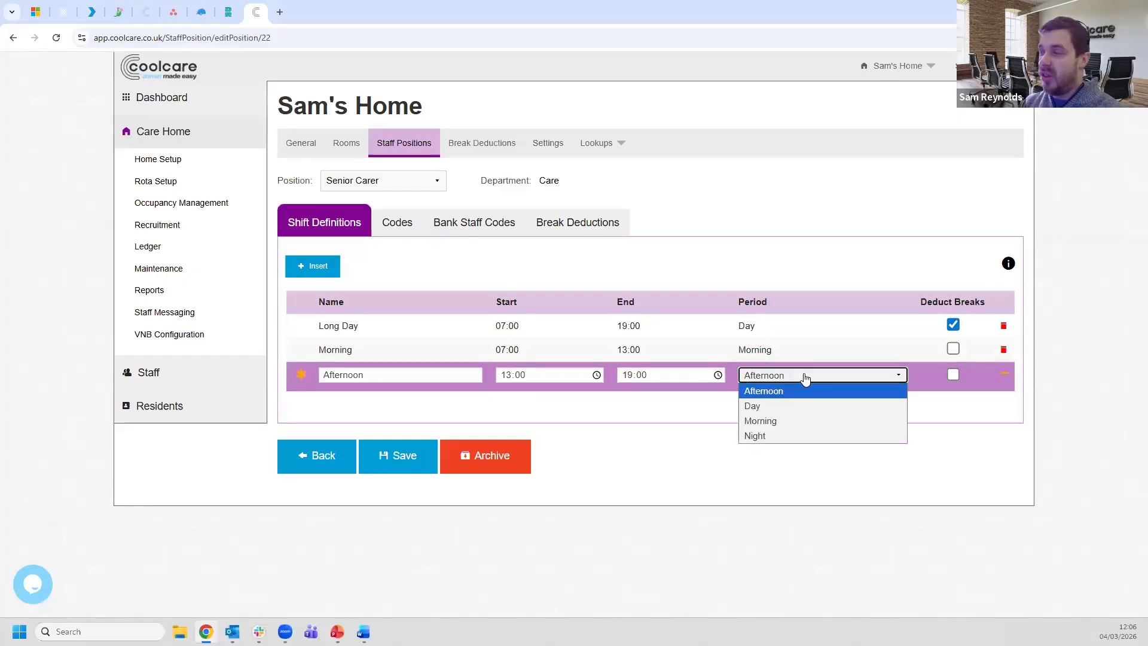
pyautogui.click(795, 390)
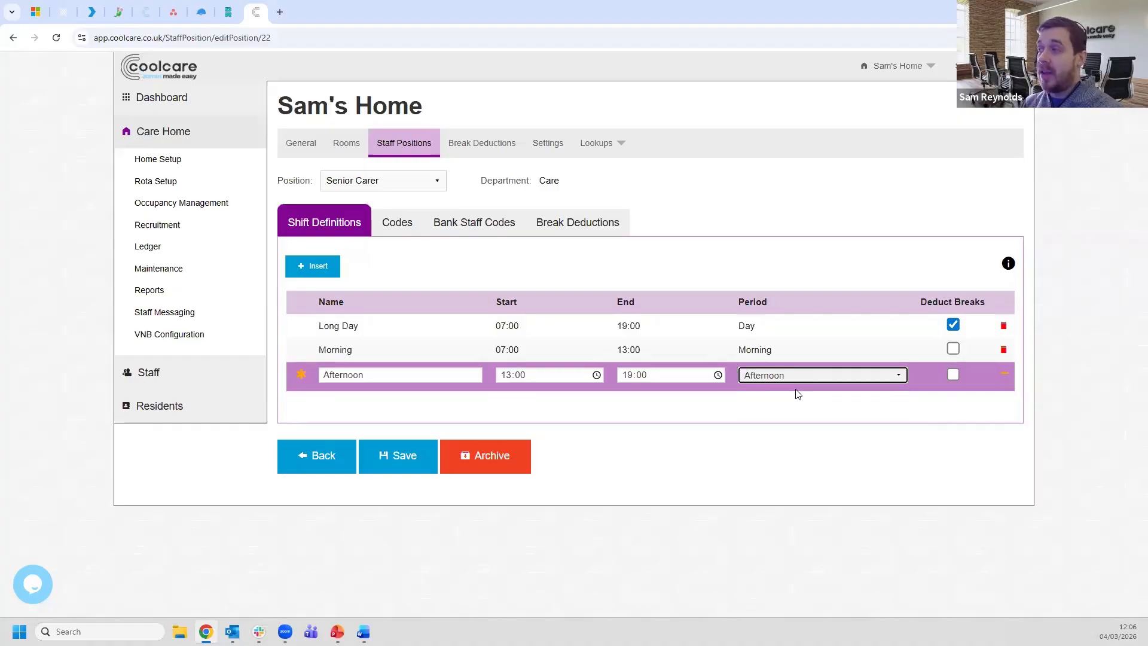
pyautogui.click(791, 432)
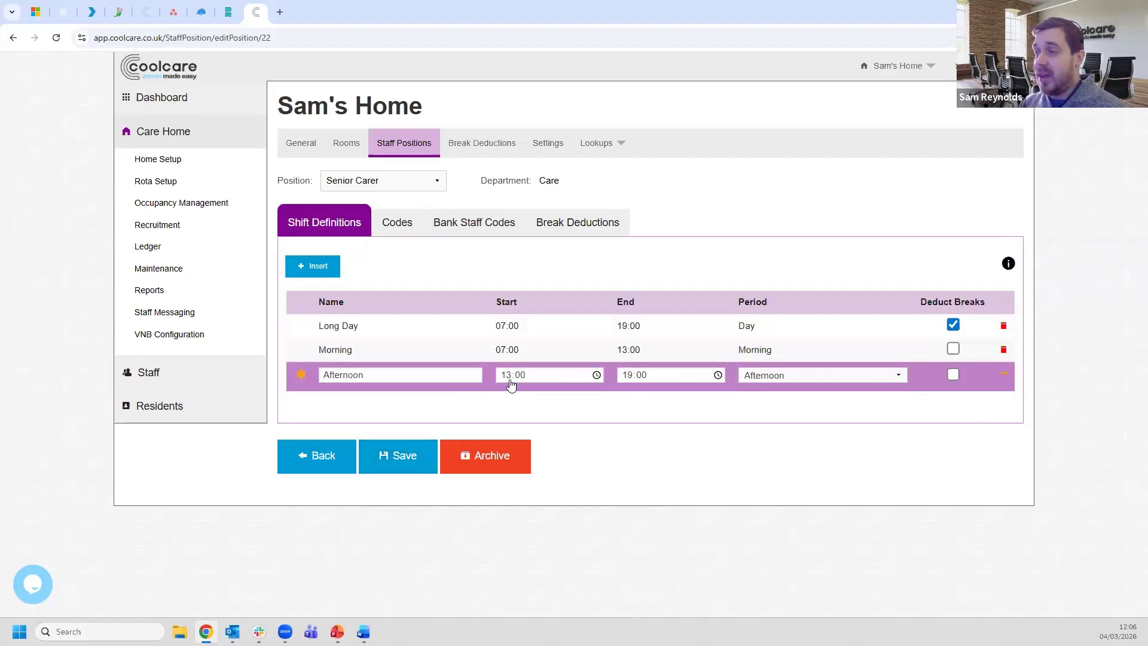
pyautogui.click(395, 466)
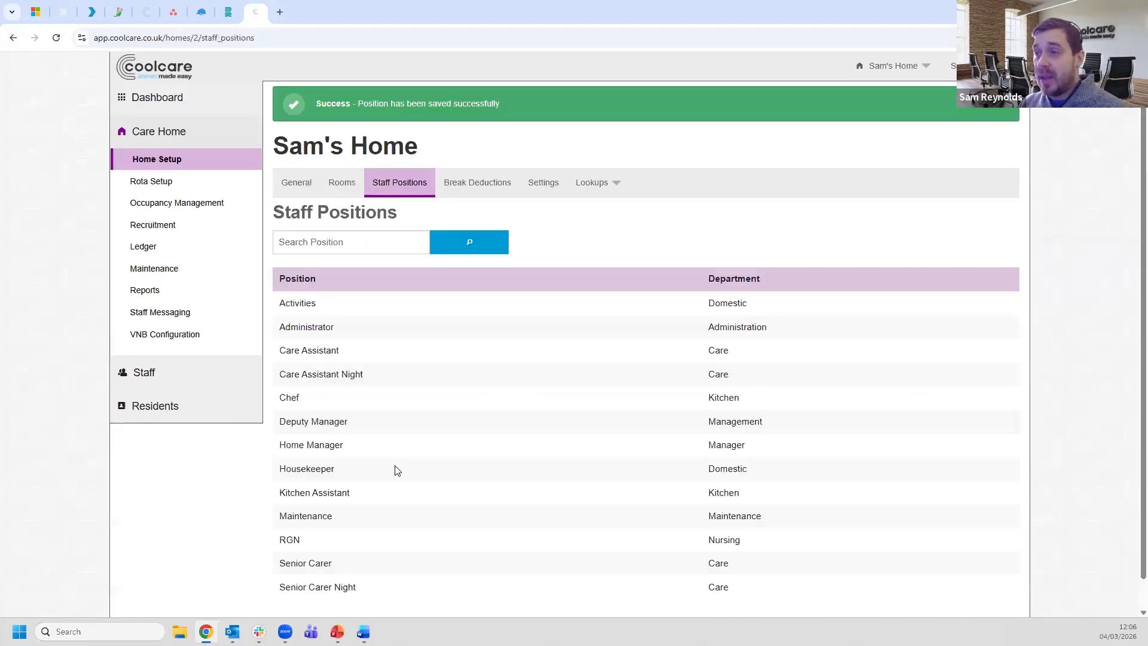
# - Reopen Senior Carer and tick Deduct Breaks for its Morning and Afternoon shifts
pyautogui.scroll(-1, 377, 454)
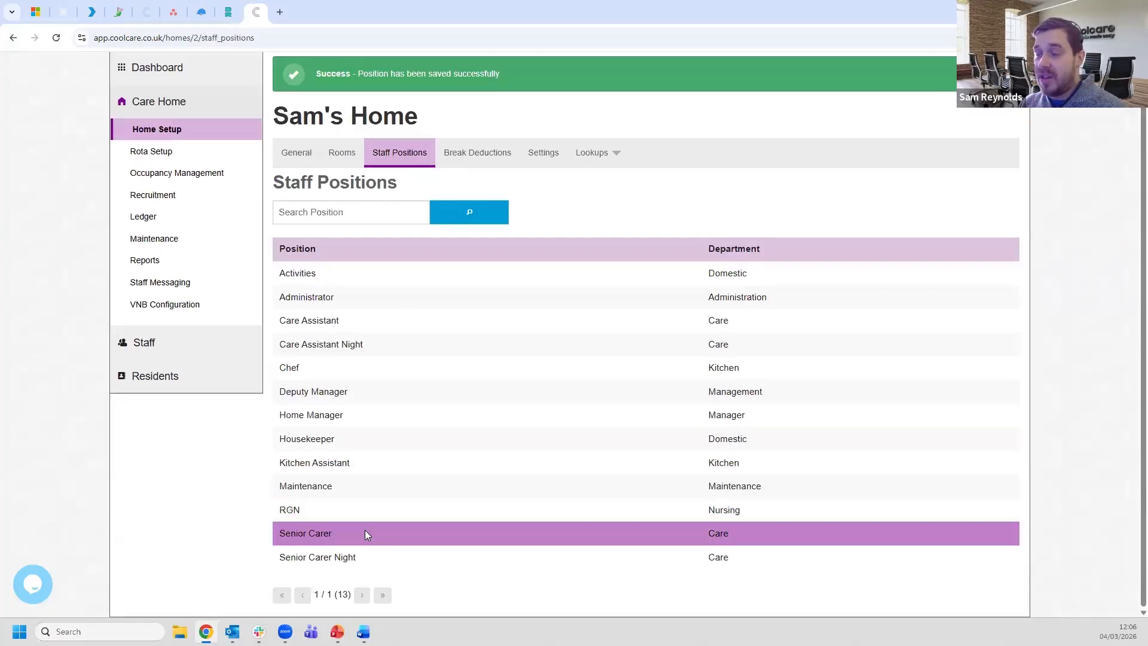
pyautogui.click(364, 531)
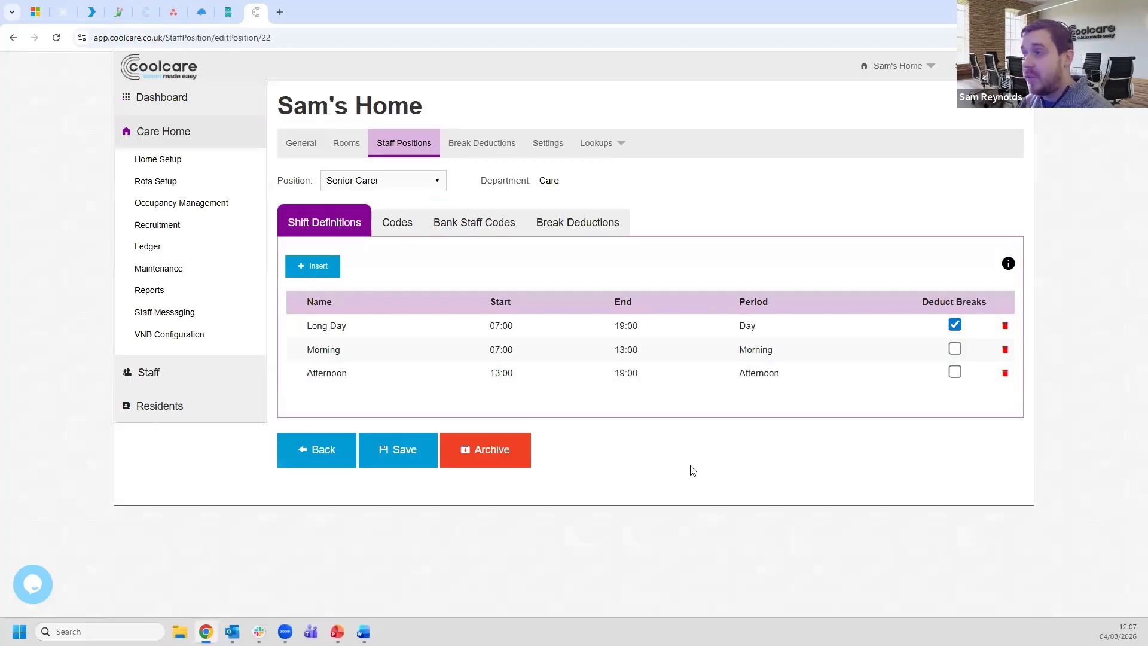
pyautogui.click(955, 348)
pyautogui.click(955, 372)
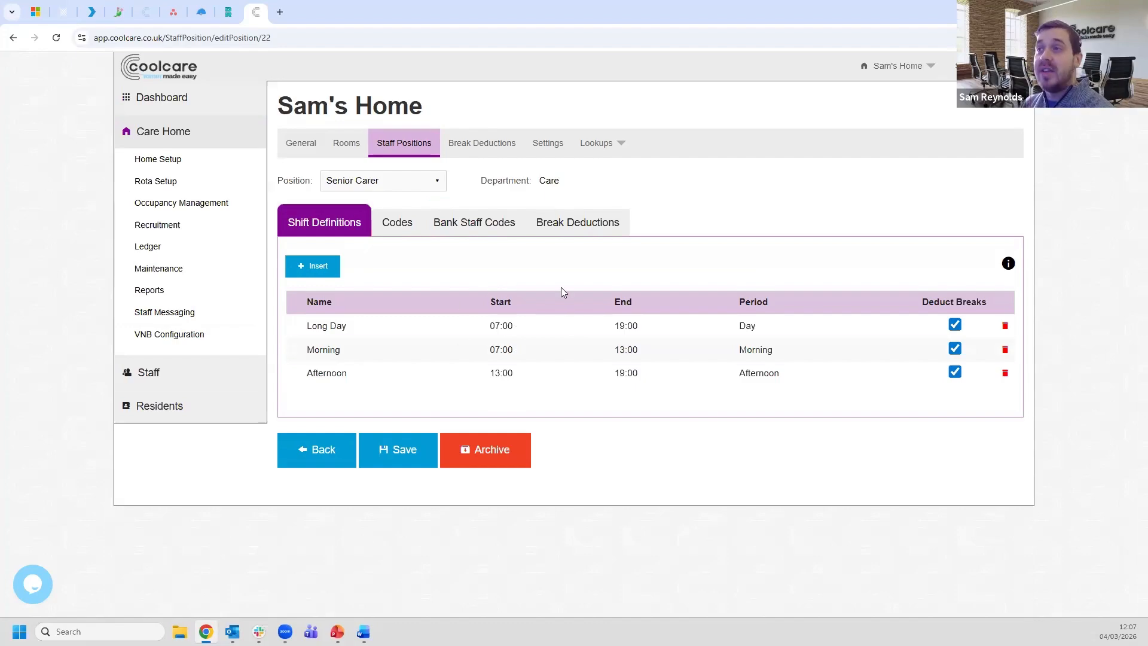
# - Switch the Position to Care Assistant and view its Codes, then its Shift Definitions
pyautogui.click(404, 187)
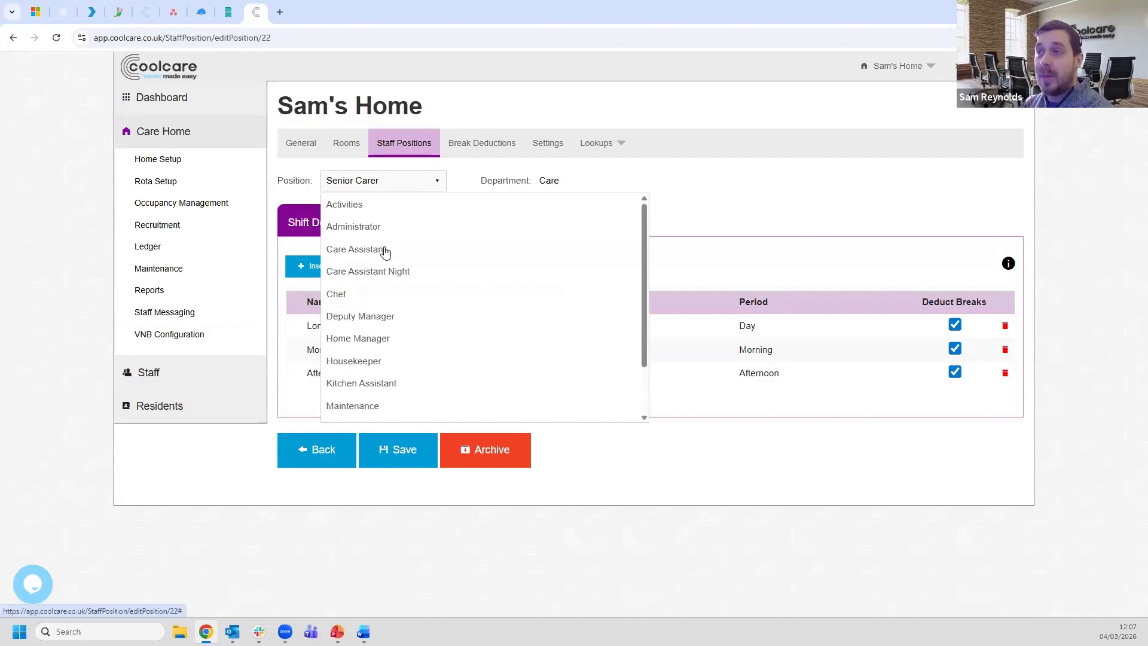
pyautogui.click(385, 252)
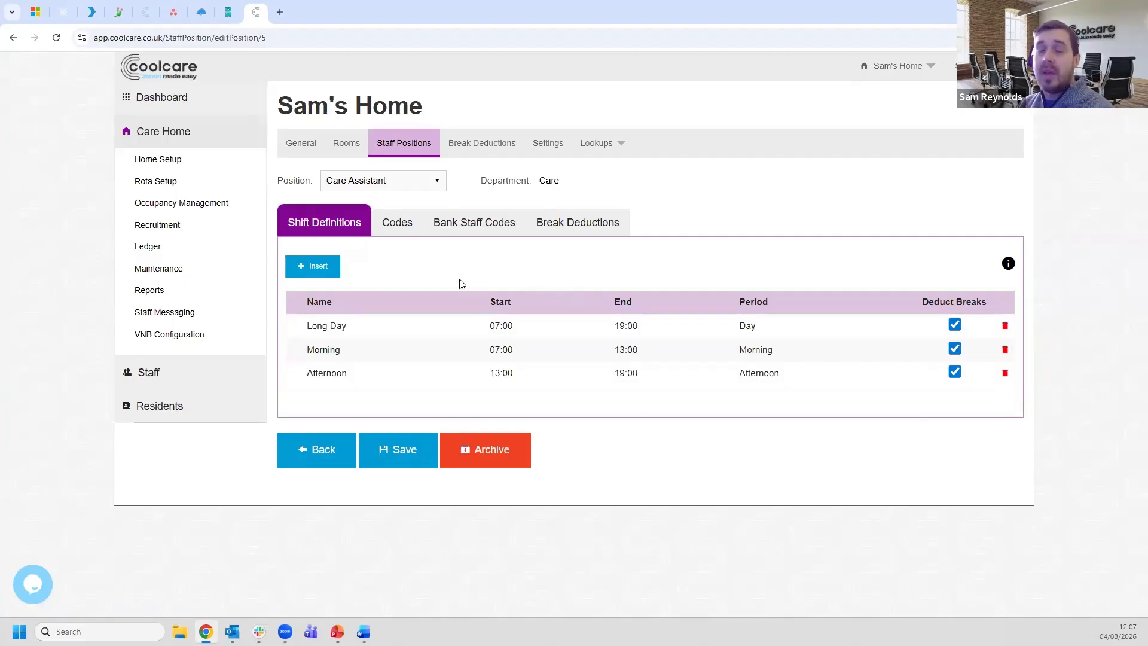
pyautogui.click(396, 230)
pyautogui.click(333, 234)
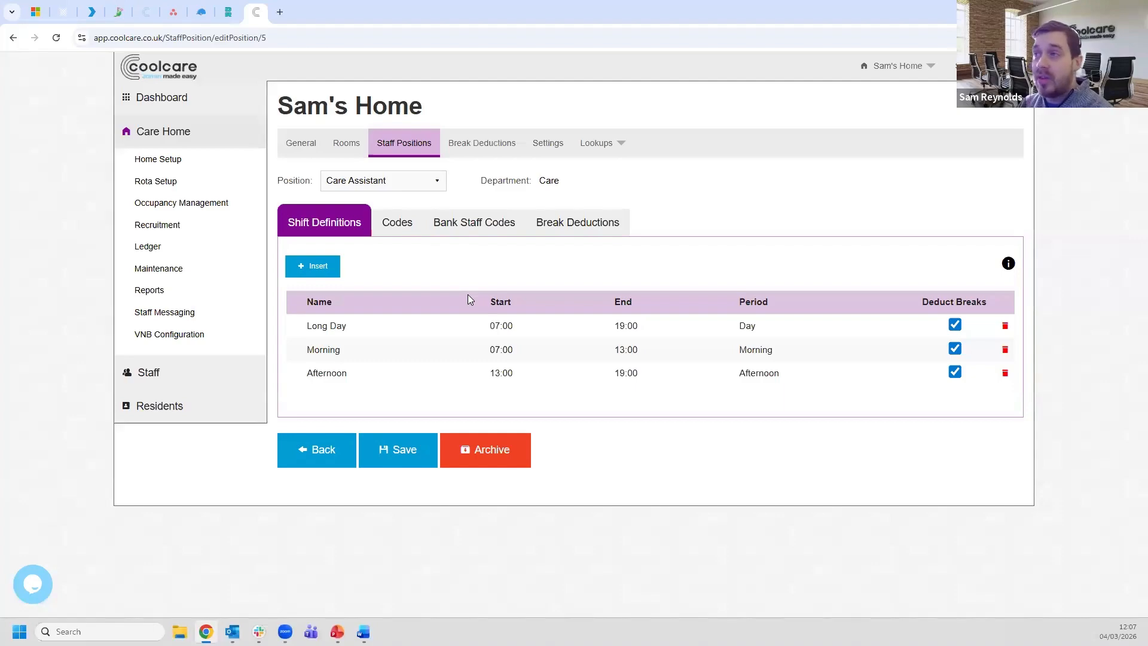
pyautogui.click(558, 147)
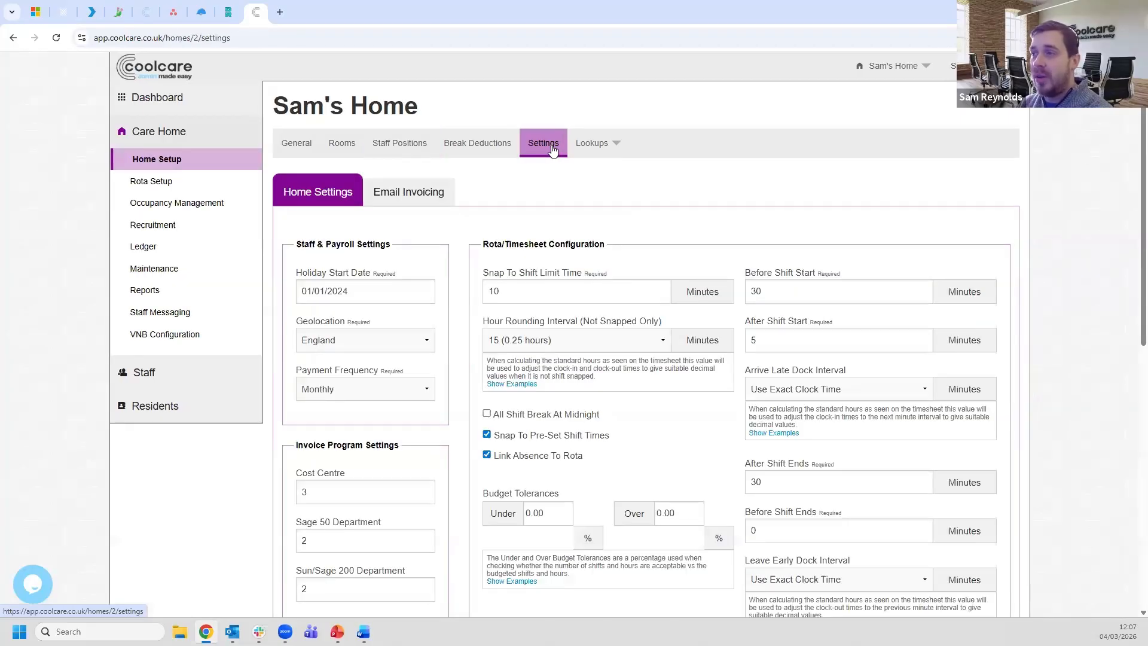
pyautogui.scroll(-1, 718, 174)
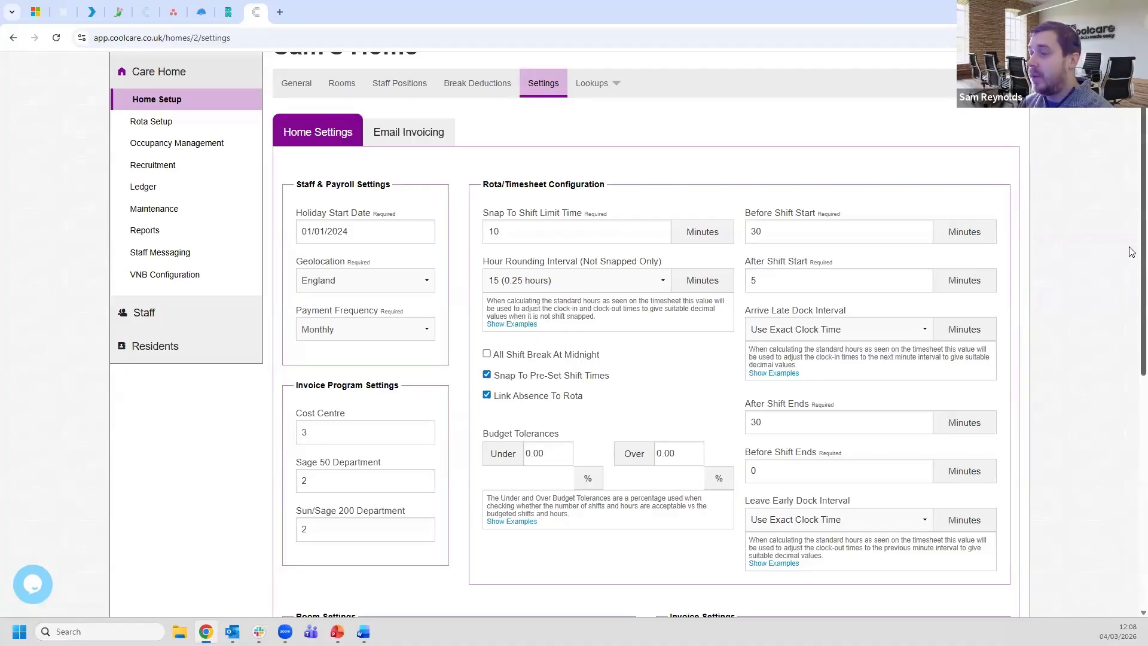
pyautogui.scroll(1, 1132, 248)
pyautogui.scroll(1, 1132, 248)
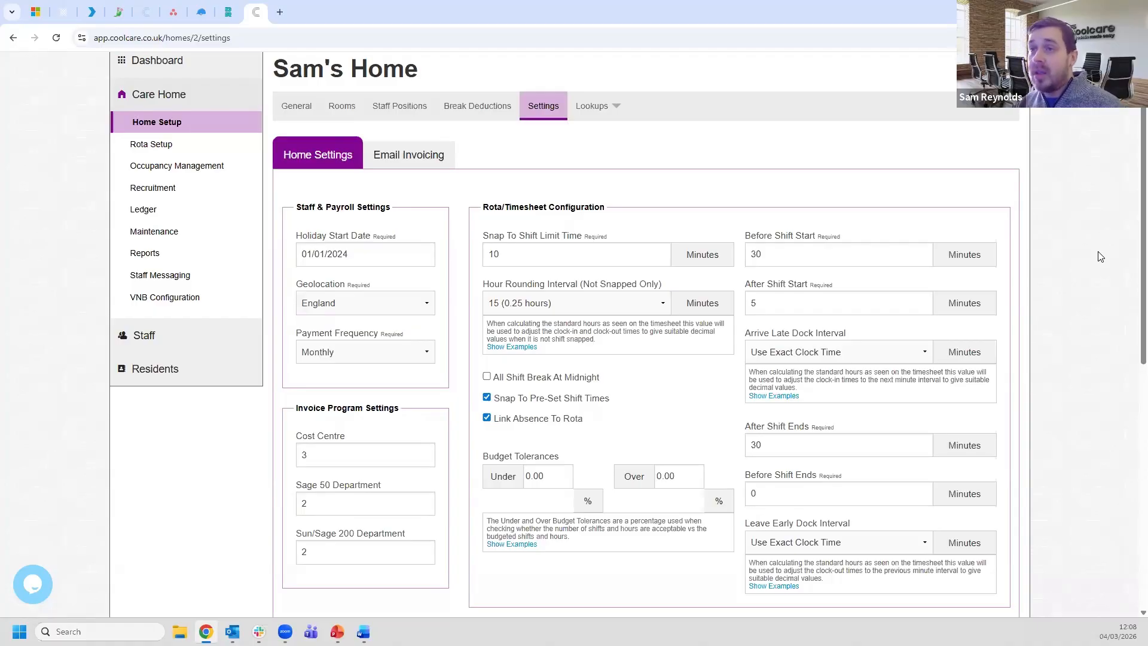
# - Open the Timesheet in a new tab and highlight the Before Shift Start (30) and After Shift Ends allowances
pyautogui.click(183, 337)
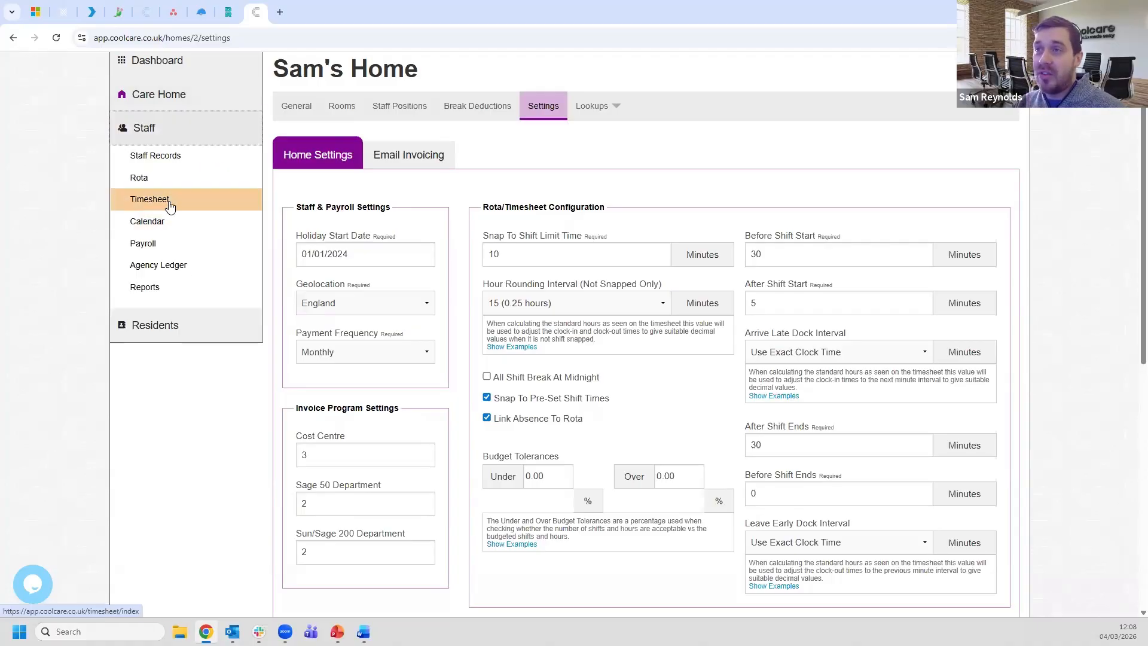
pyautogui.middleClick(168, 205)
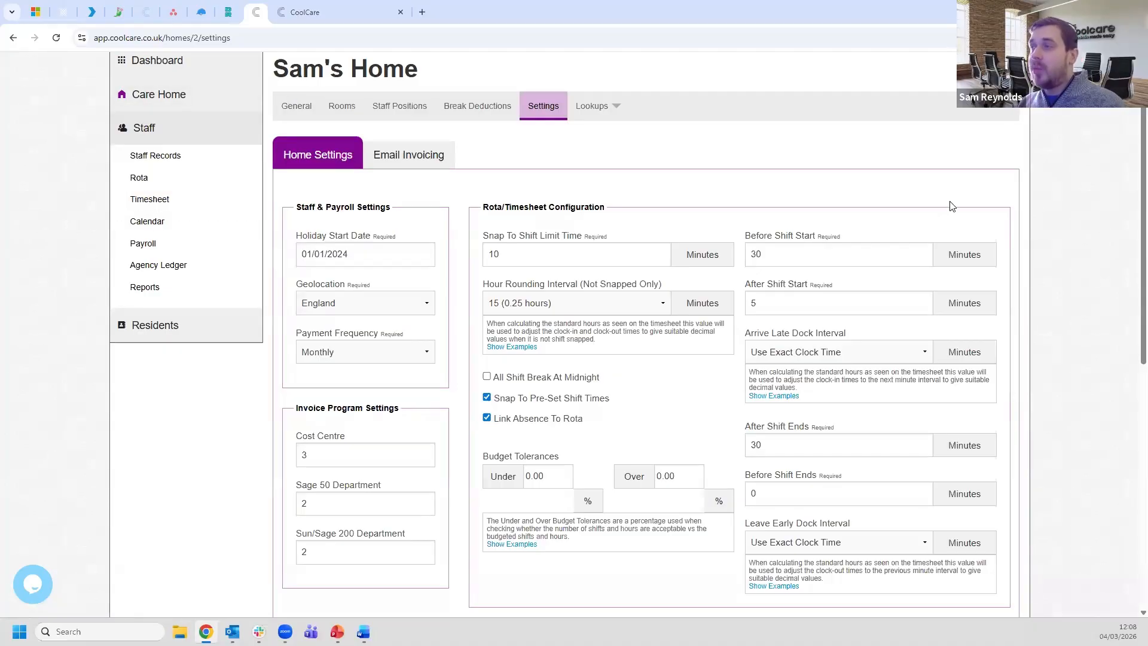
pyautogui.doubleClick(751, 254)
pyautogui.doubleClick(766, 447)
# - Return to the Before Shift Start value, then open the Senior Carer's Tuesday 03/03/2026 timesheet entry
pyautogui.click(777, 258)
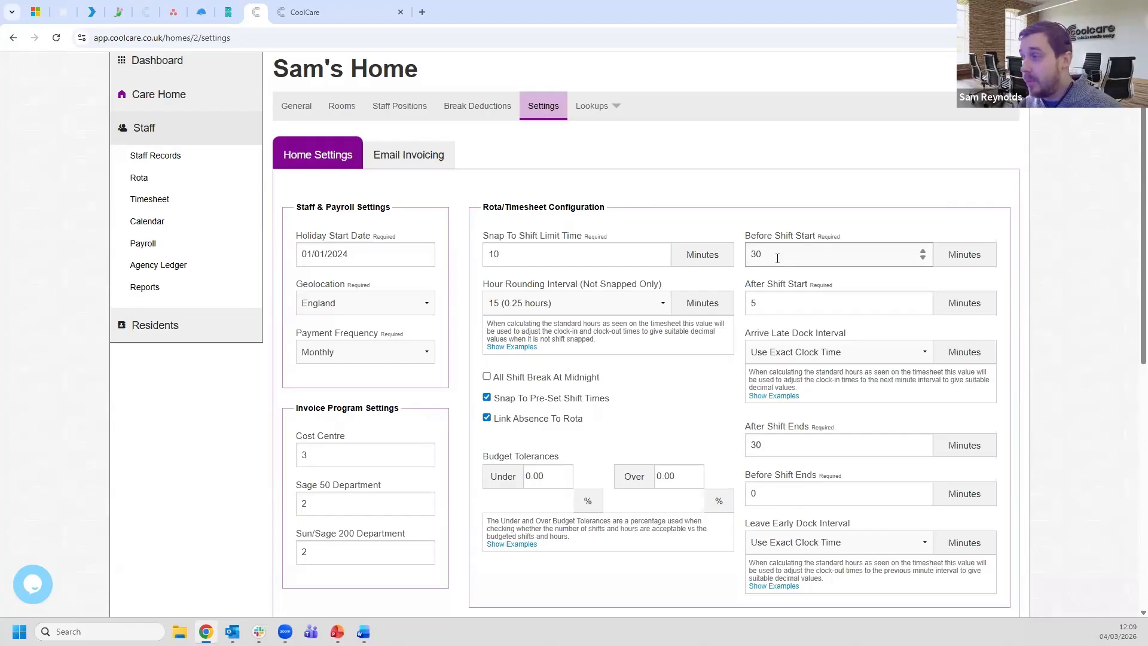
pyautogui.click(777, 258)
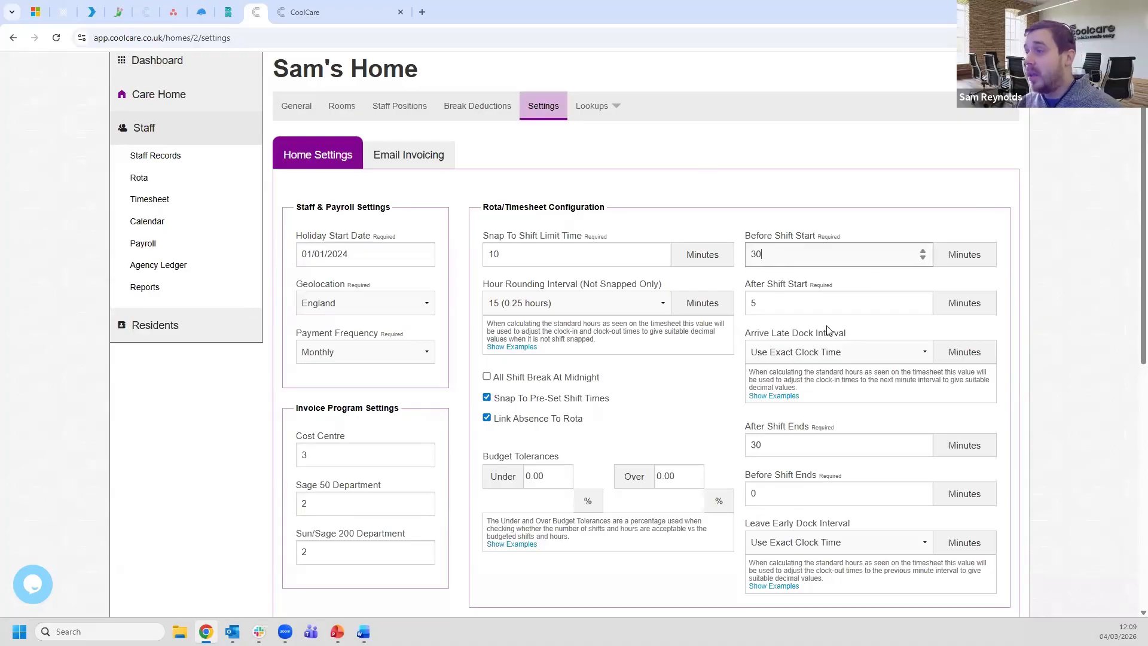
pyautogui.click(329, 9)
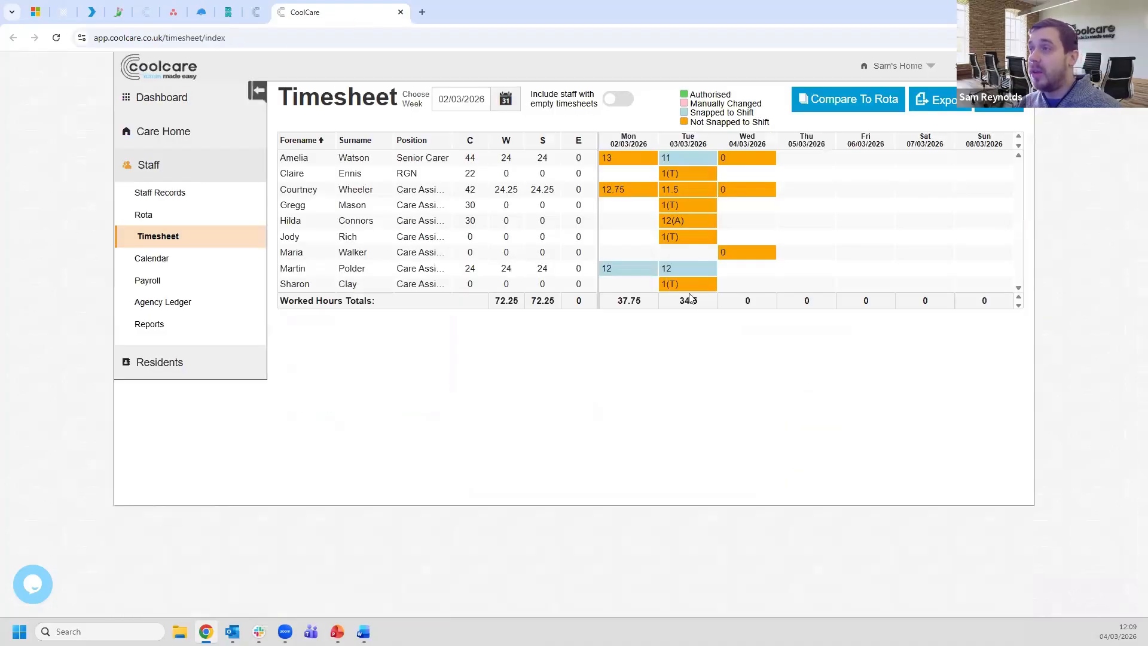
pyautogui.click(684, 160)
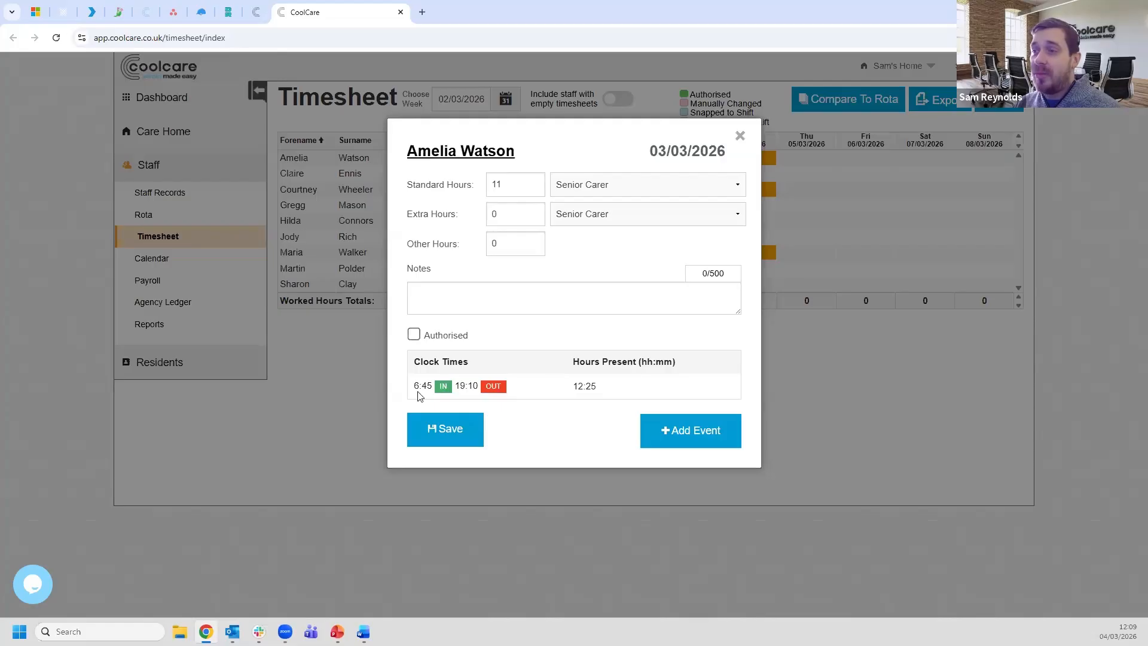
# - Highlight the 6:45 IN, 19:10 OUT and 11 standard hours, then close the entry unchanged
pyautogui.moveTo(415, 386); pyautogui.dragTo(433, 388)
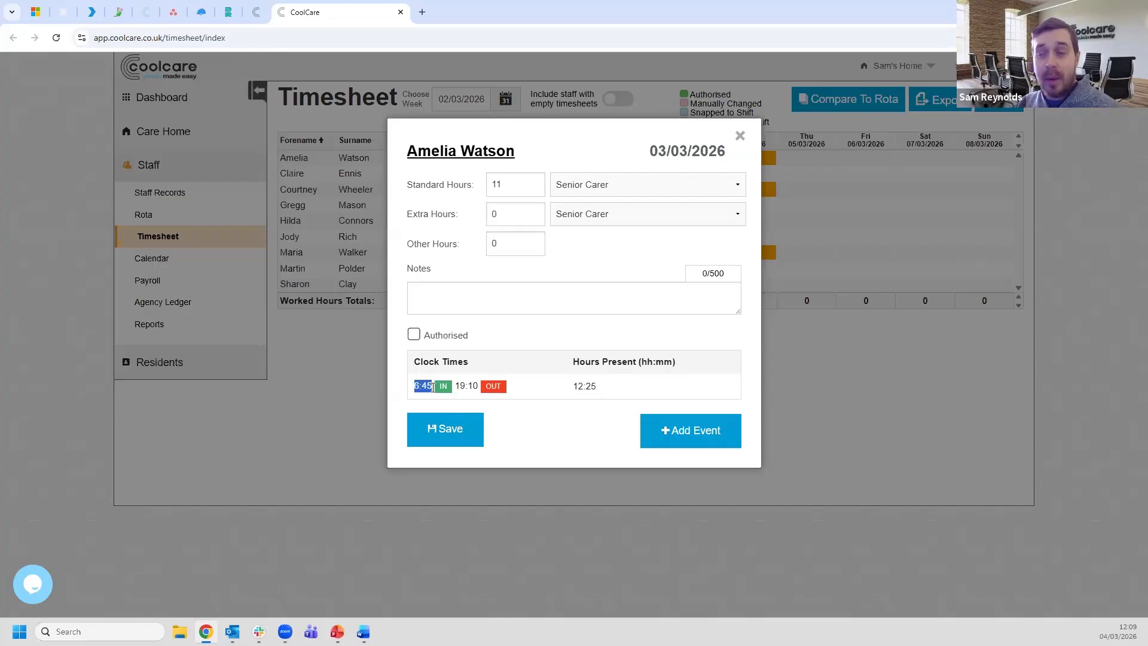
pyautogui.moveTo(455, 387); pyautogui.dragTo(479, 387)
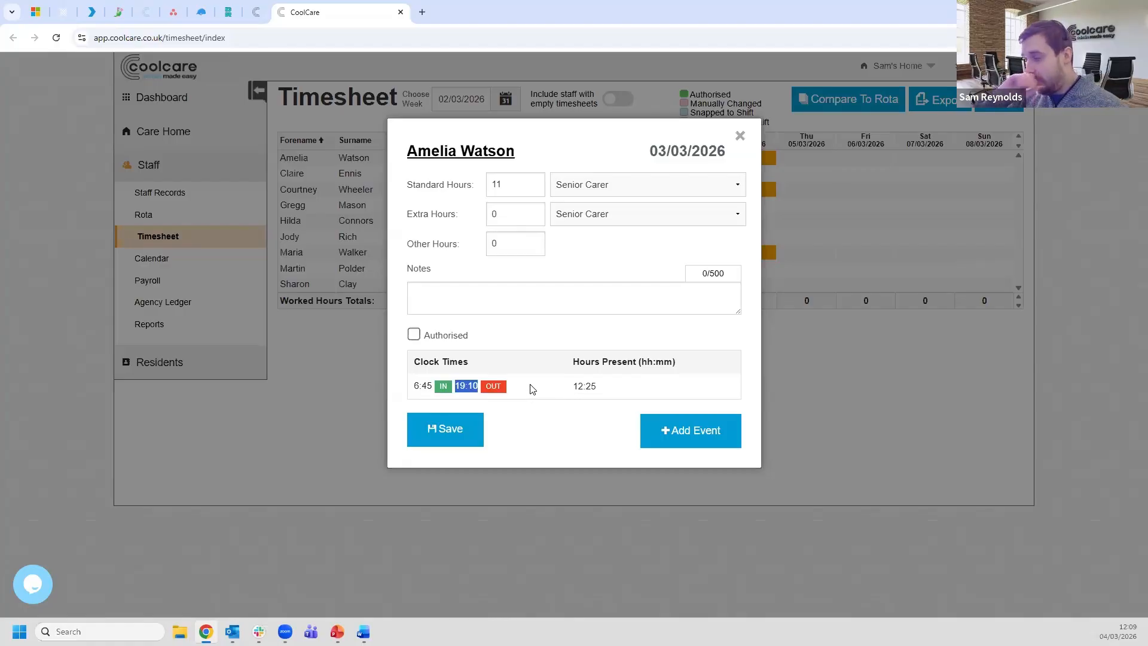
pyautogui.click(573, 387)
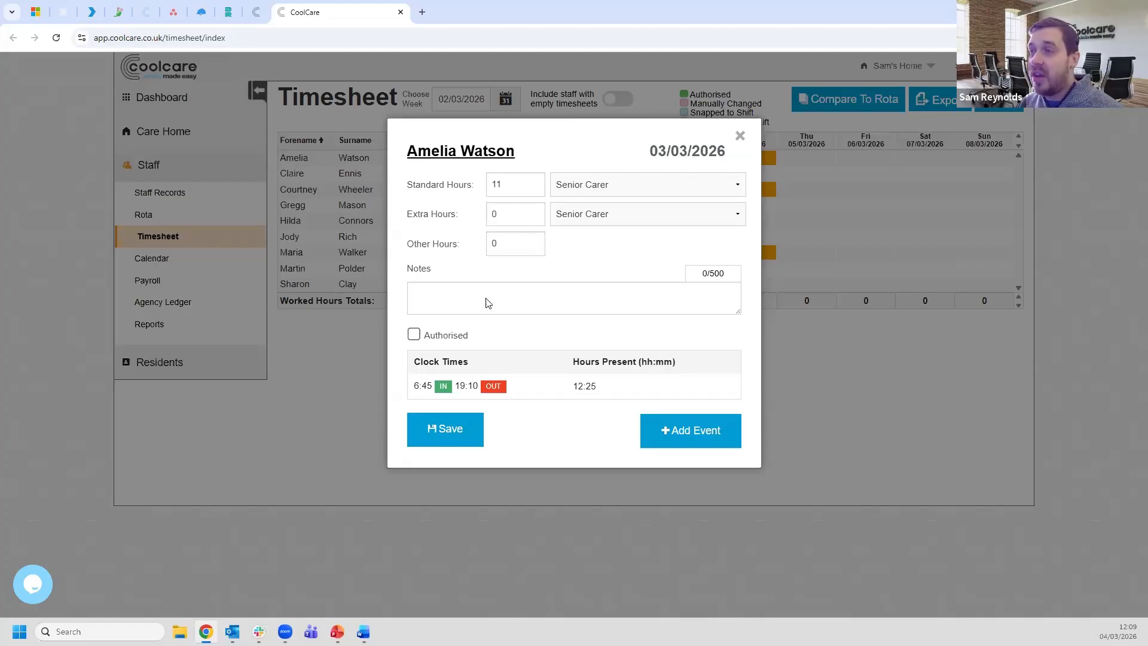
pyautogui.doubleClick(505, 190)
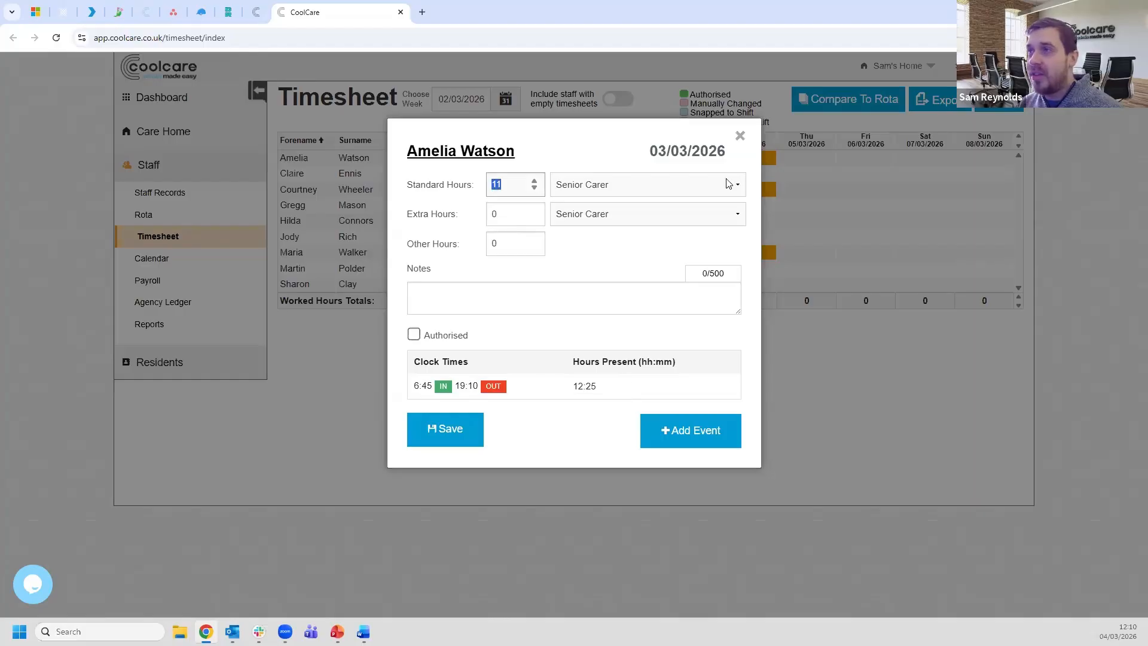
pyautogui.click(742, 136)
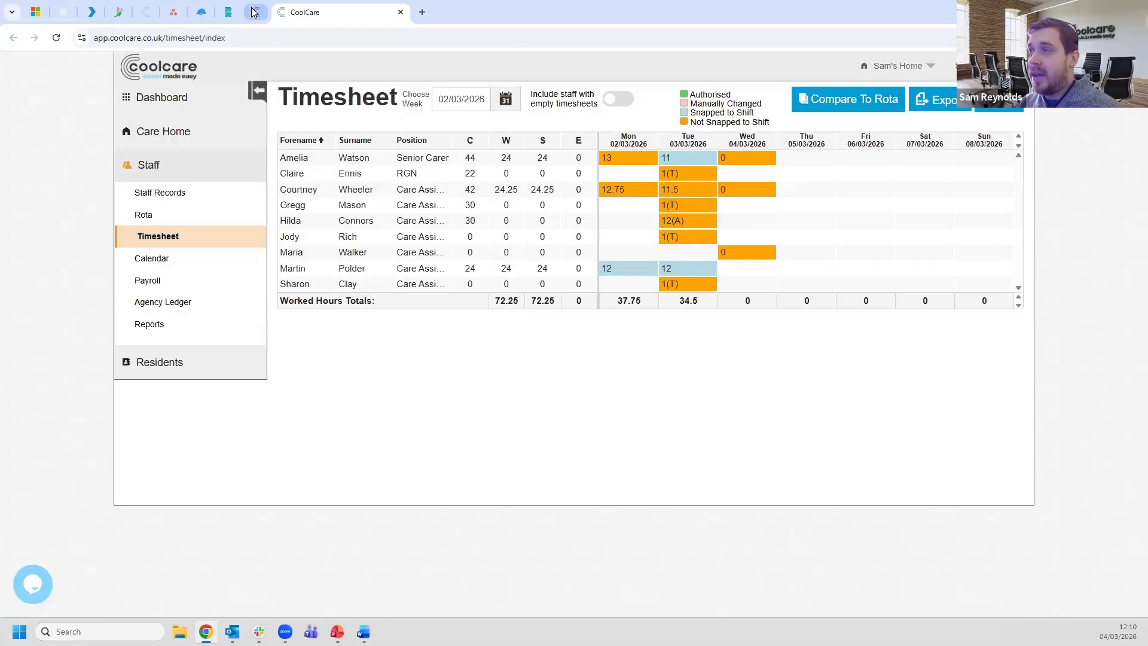
pyautogui.click(256, 12)
pyautogui.moveTo(744, 252); pyautogui.dragTo(742, 255)
pyautogui.moveTo(764, 448); pyautogui.dragTo(724, 449)
pyautogui.click(1058, 386)
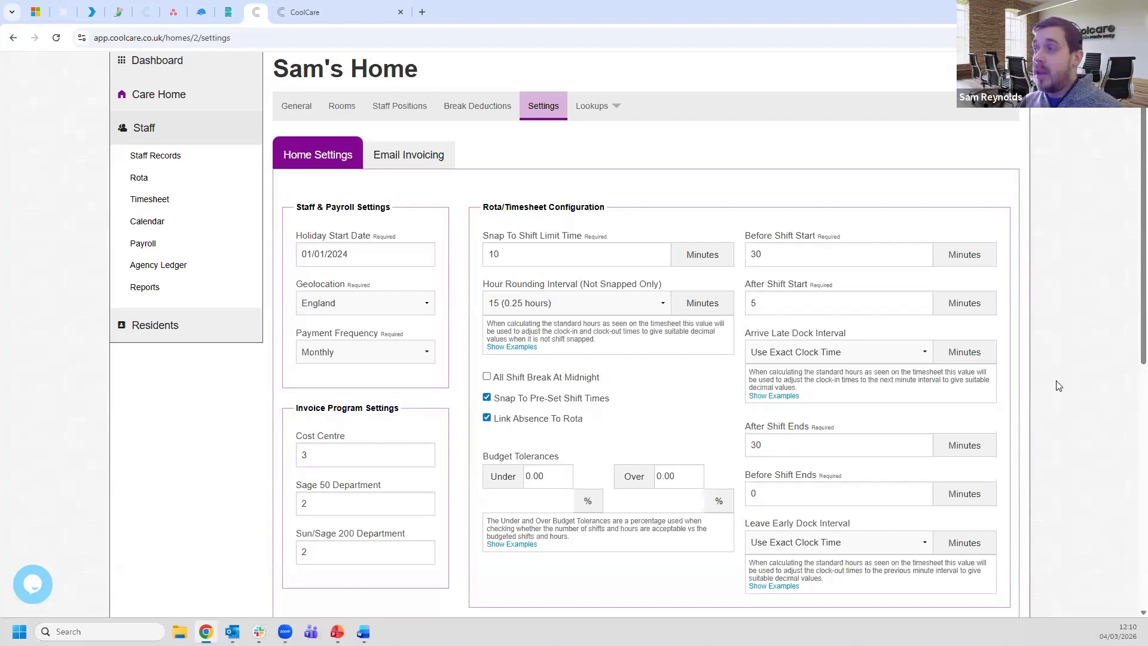
pyautogui.doubleClick(754, 302)
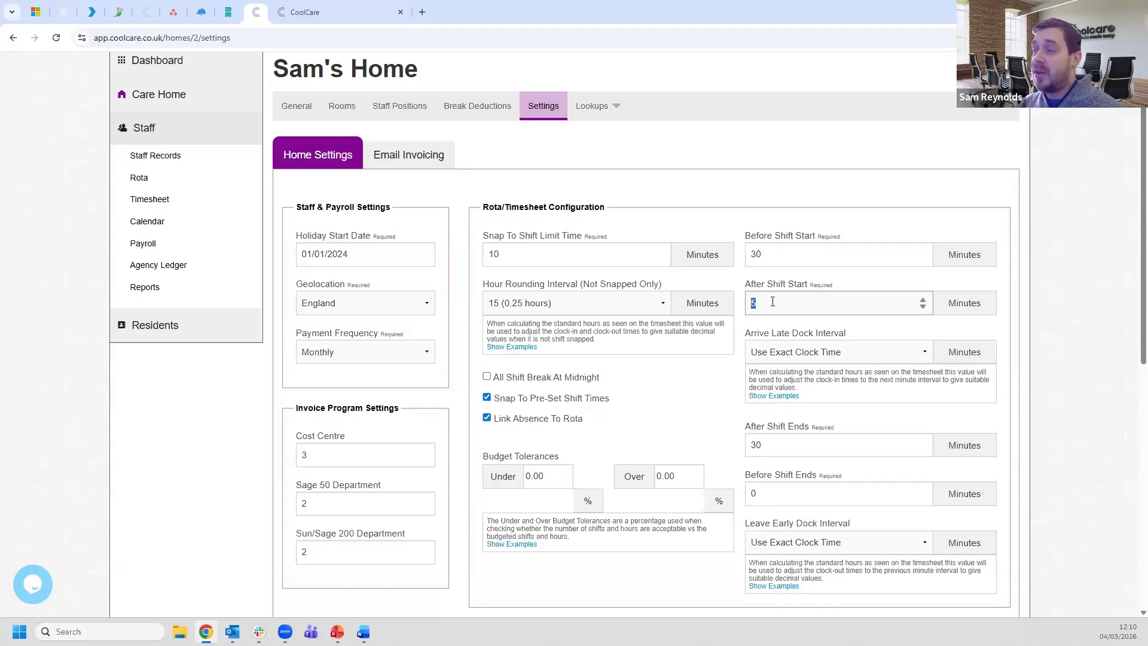
pyautogui.click(1059, 306)
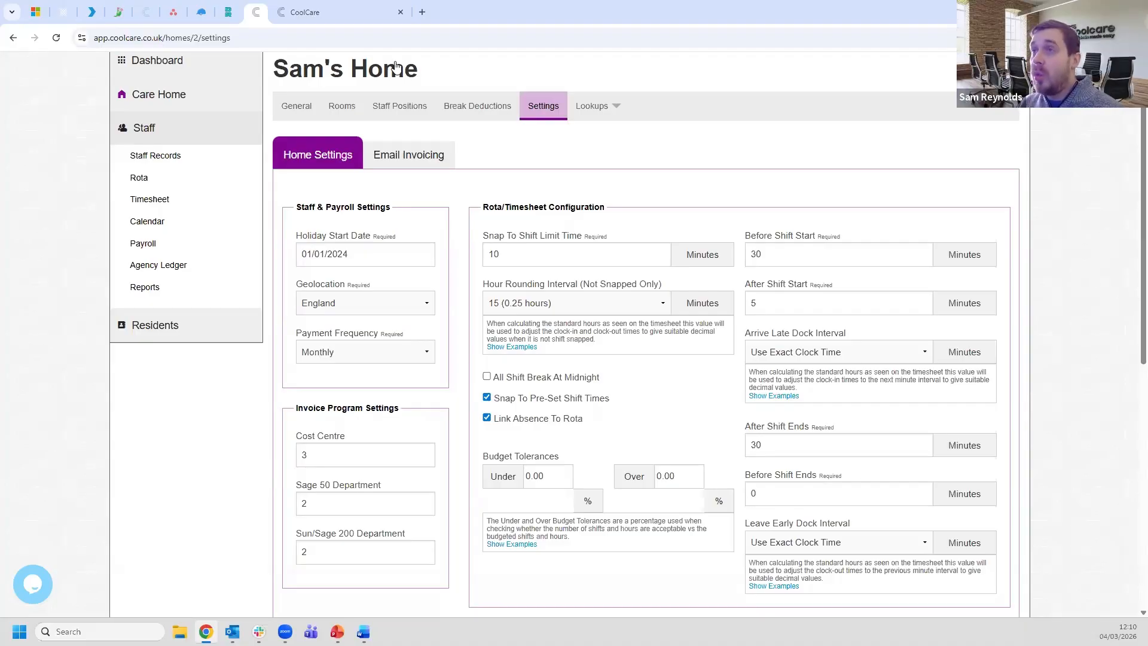
pyautogui.click(349, 14)
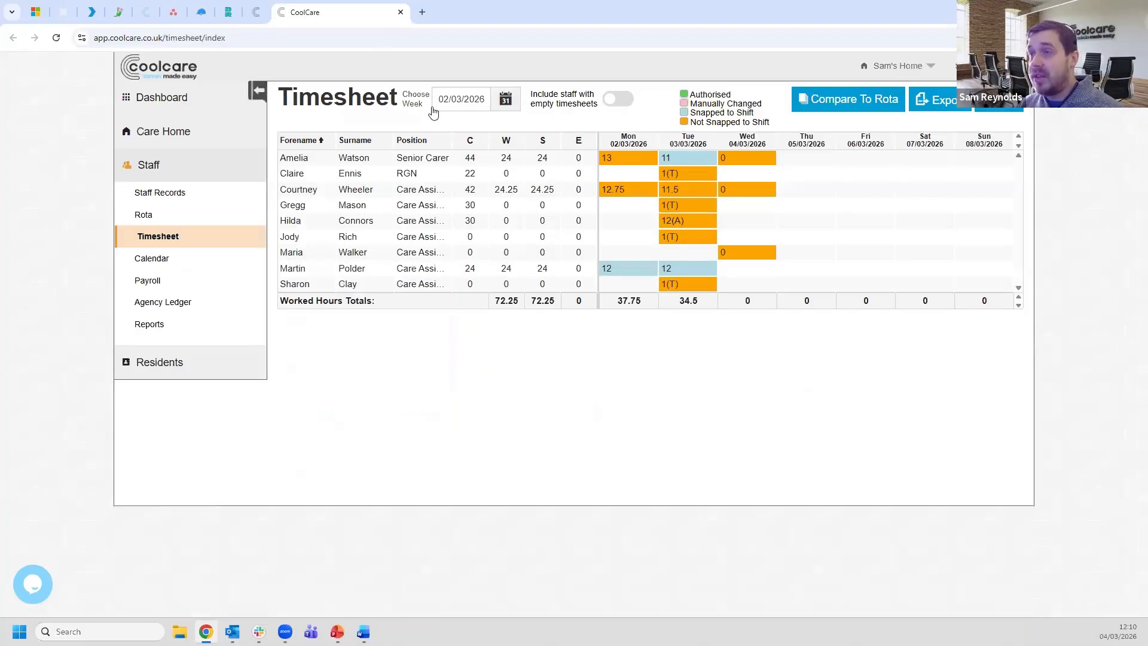
pyautogui.click(672, 274)
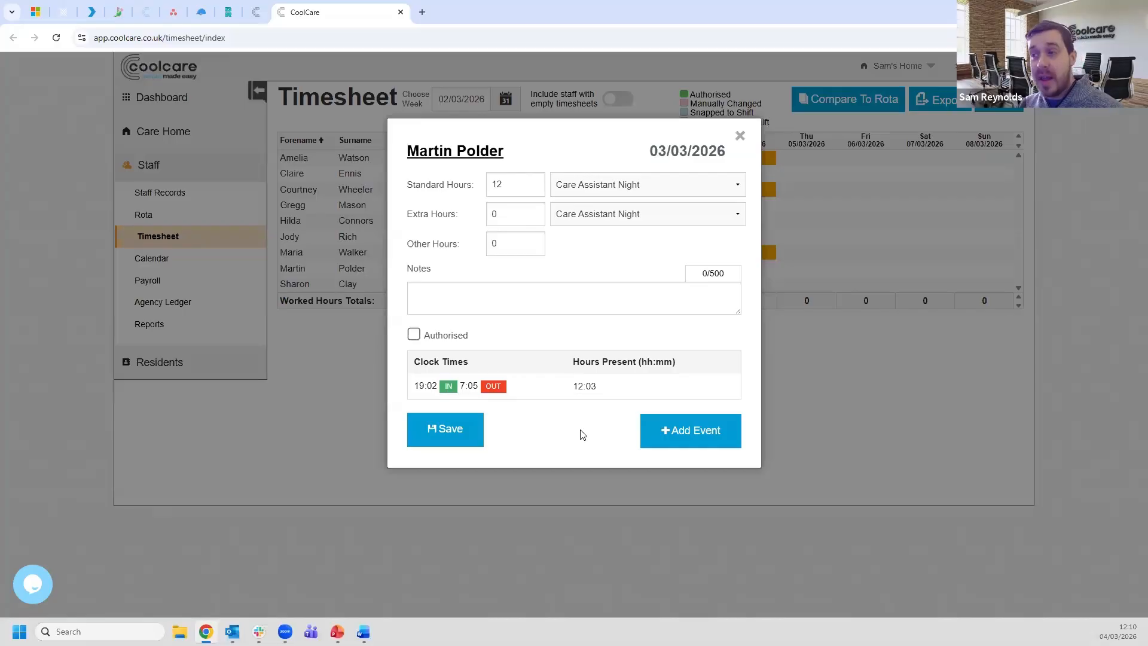
pyautogui.doubleClick(436, 389)
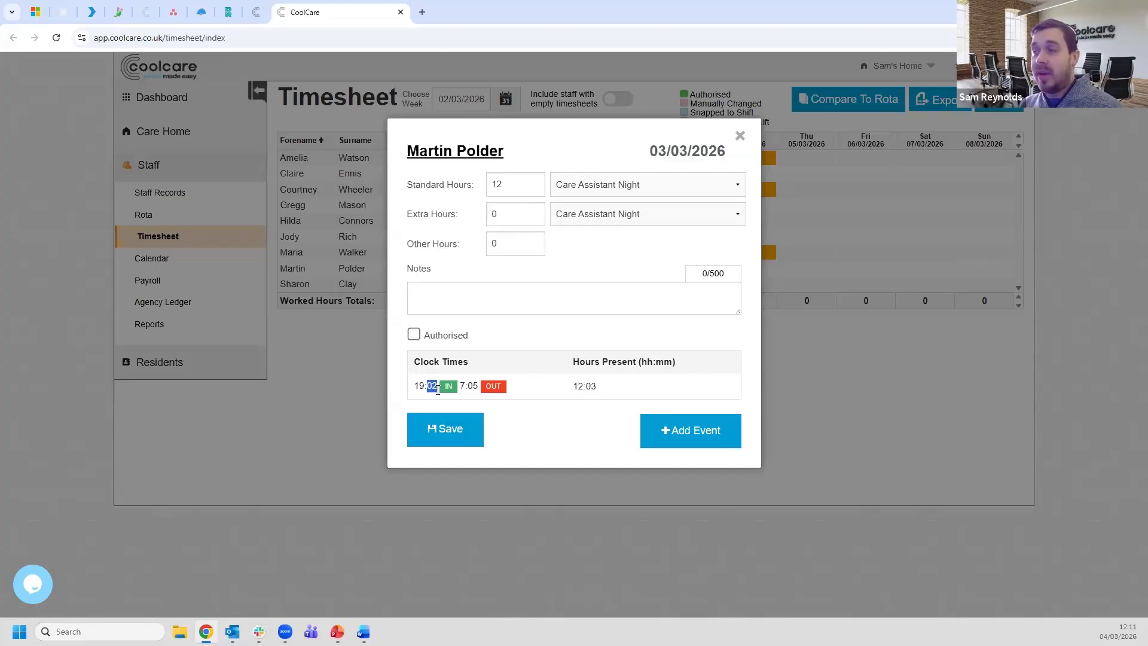
pyautogui.doubleClick(502, 188)
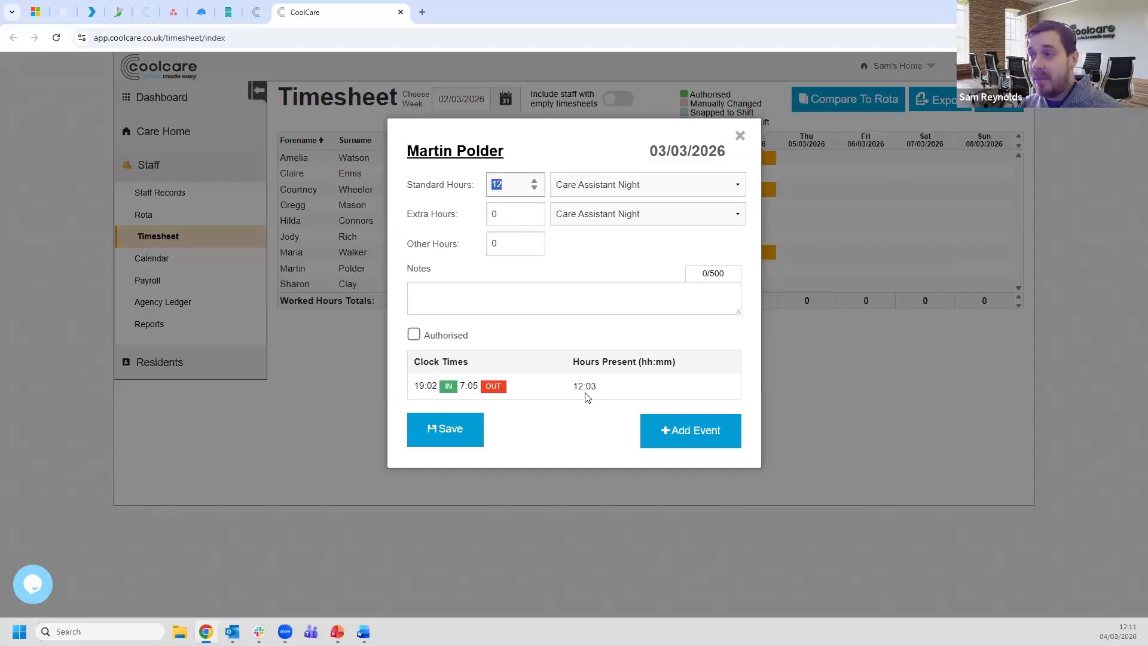
pyautogui.click(574, 430)
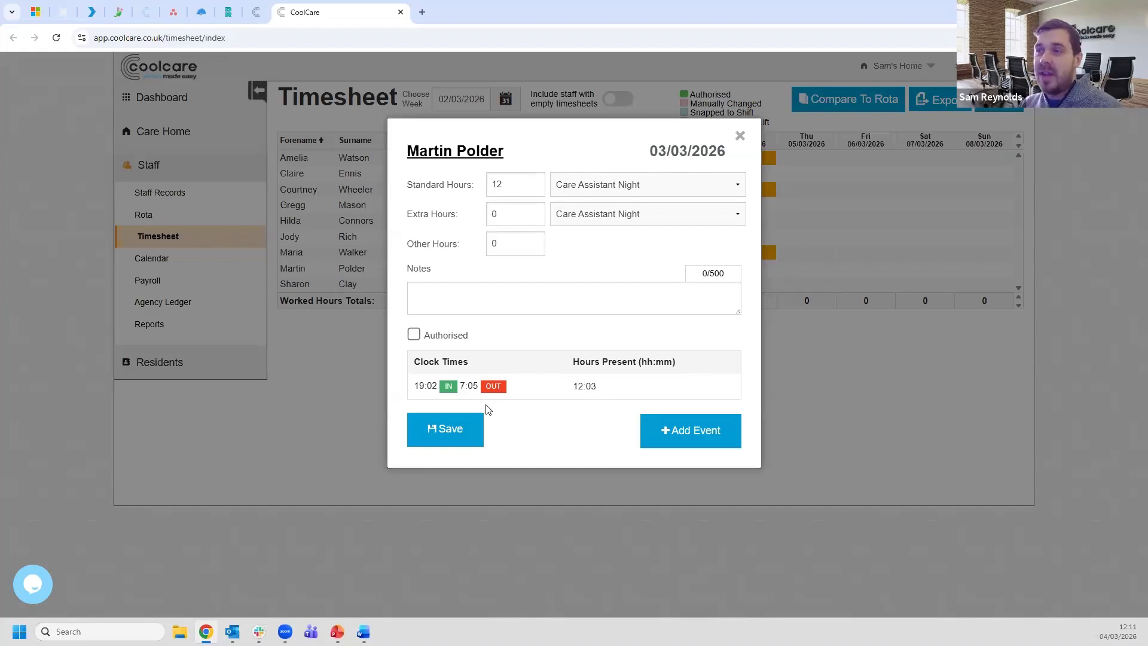
pyautogui.click(740, 135)
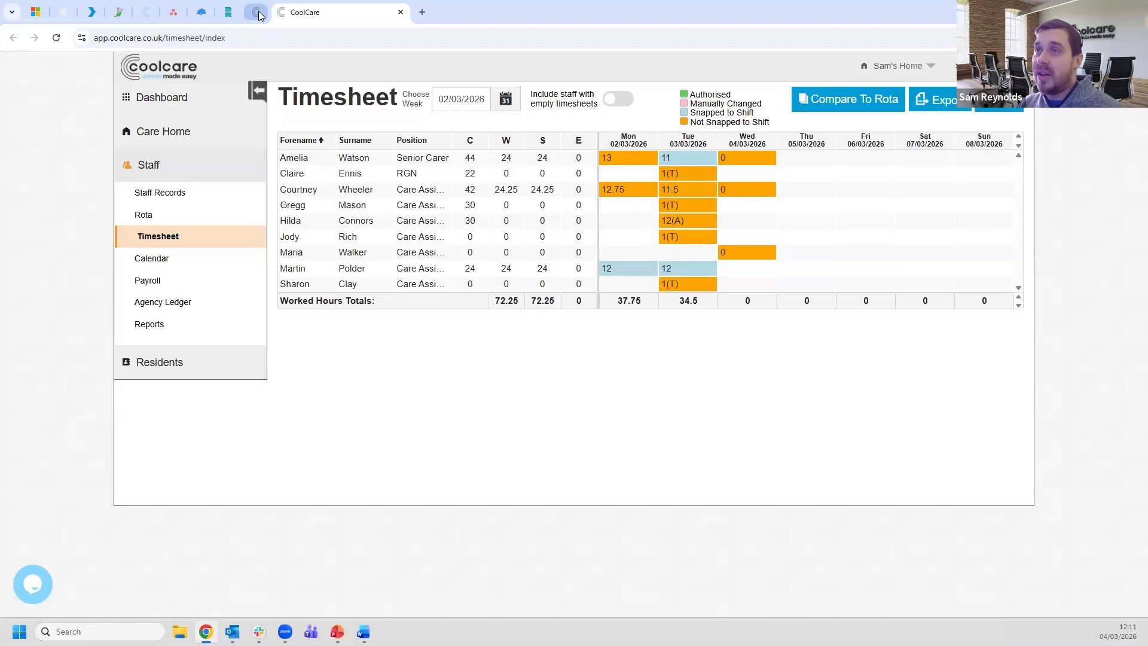
pyautogui.click(257, 13)
pyautogui.click(773, 310)
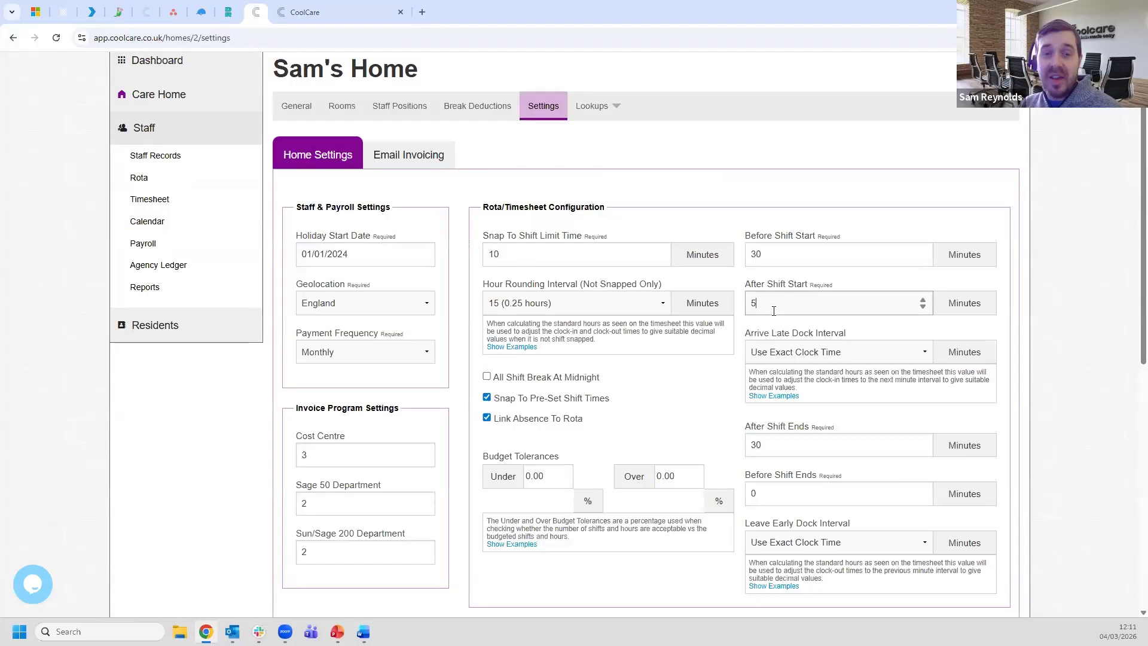
pyautogui.click(810, 352)
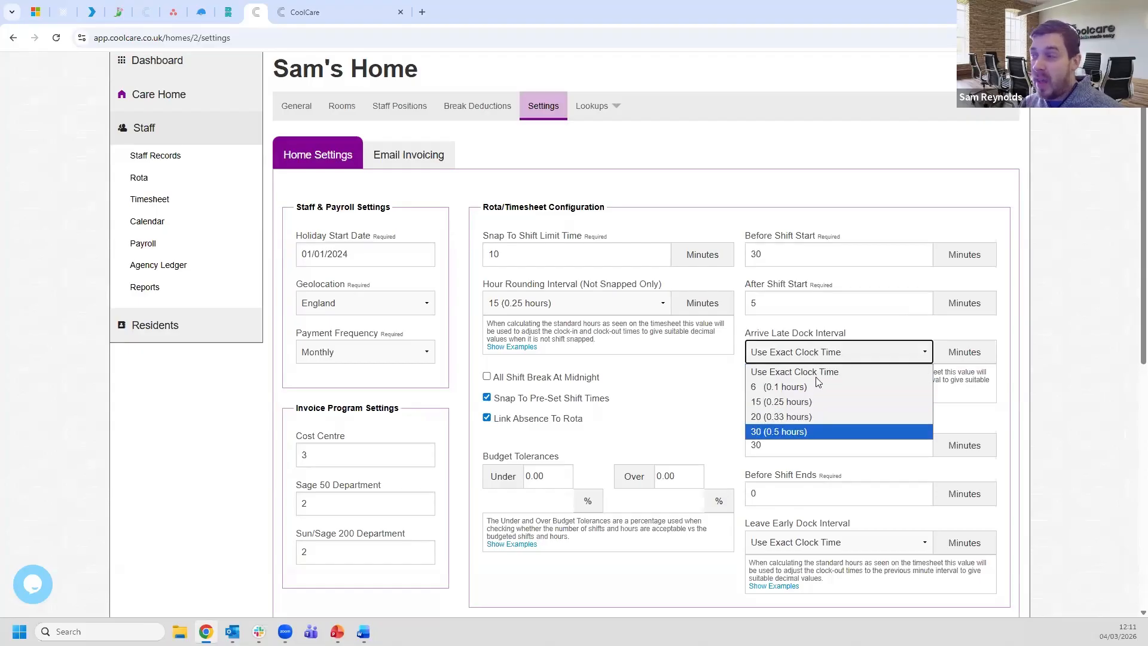
pyautogui.click(817, 371)
pyautogui.click(1060, 366)
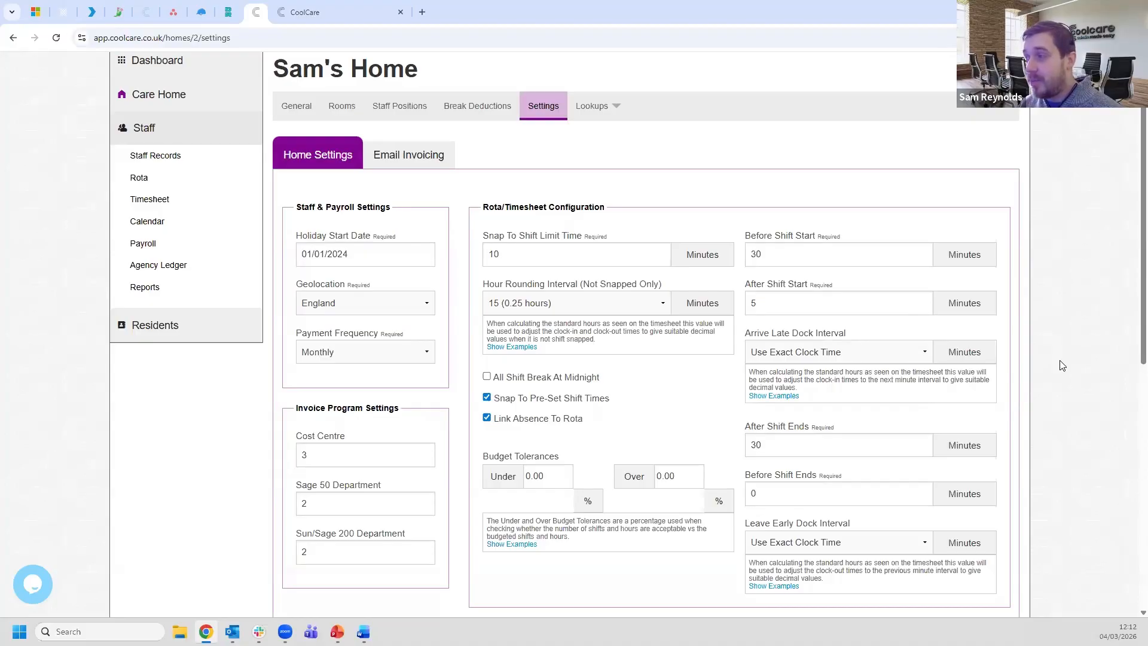
pyautogui.click(773, 497)
pyautogui.doubleClick(772, 498)
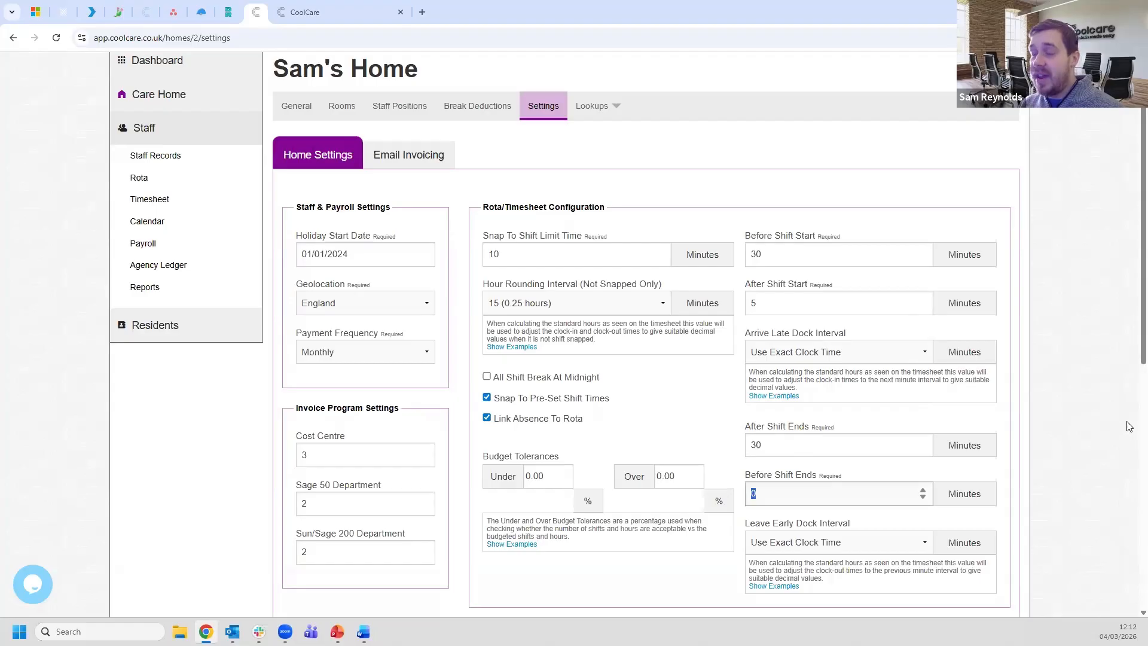
pyautogui.click(1106, 420)
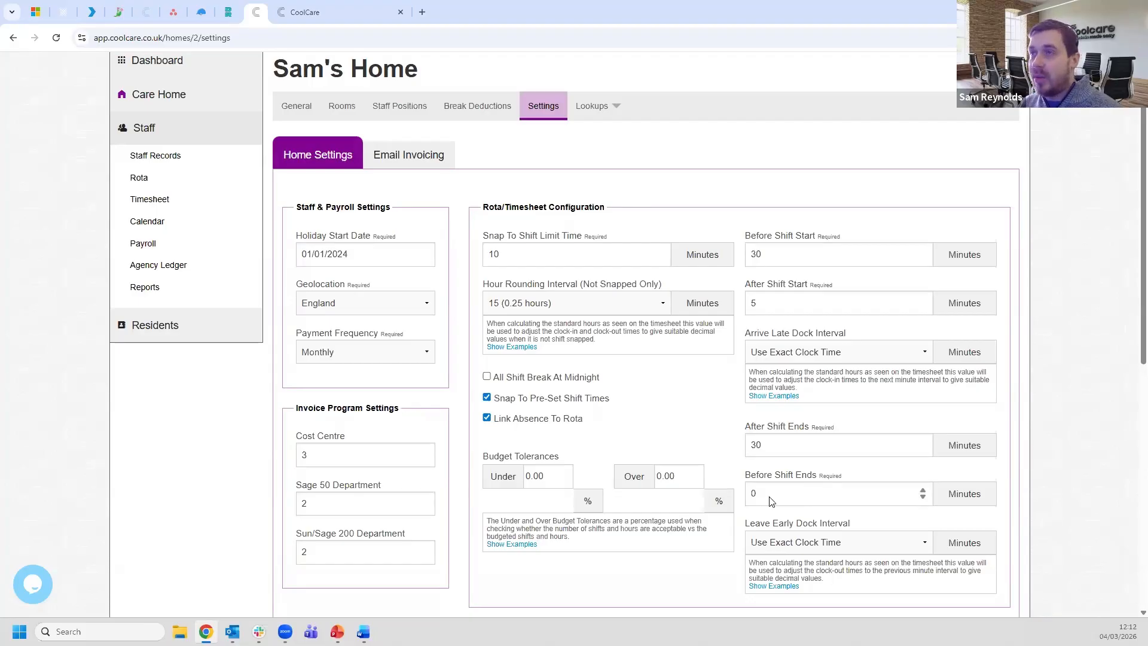
pyautogui.click(341, 11)
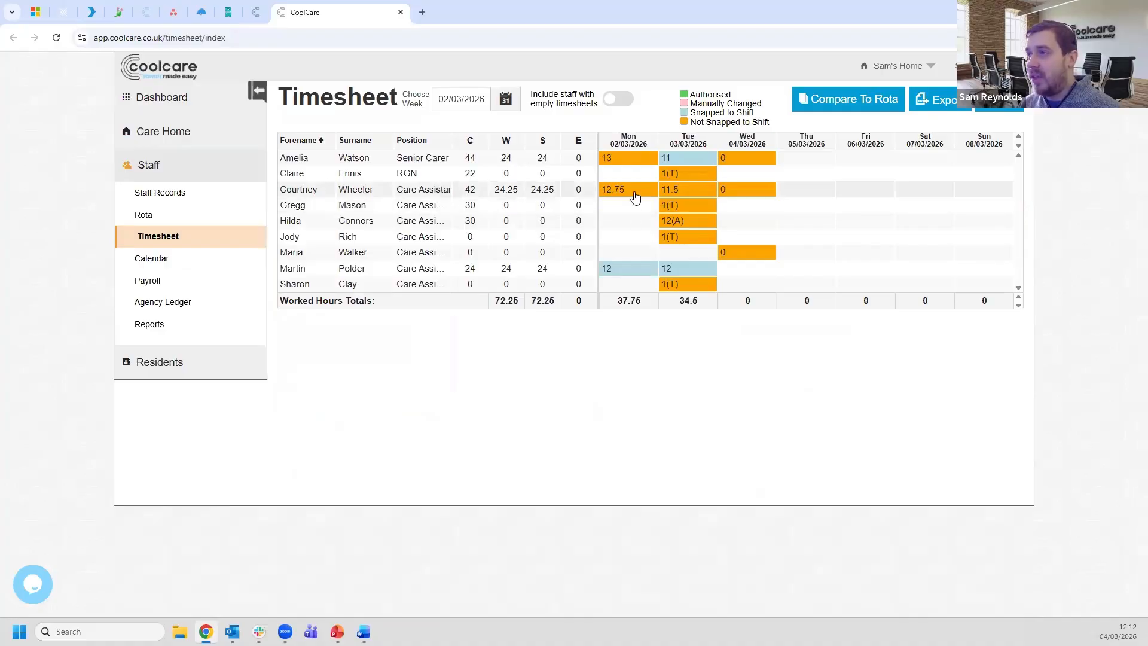
pyautogui.click(677, 192)
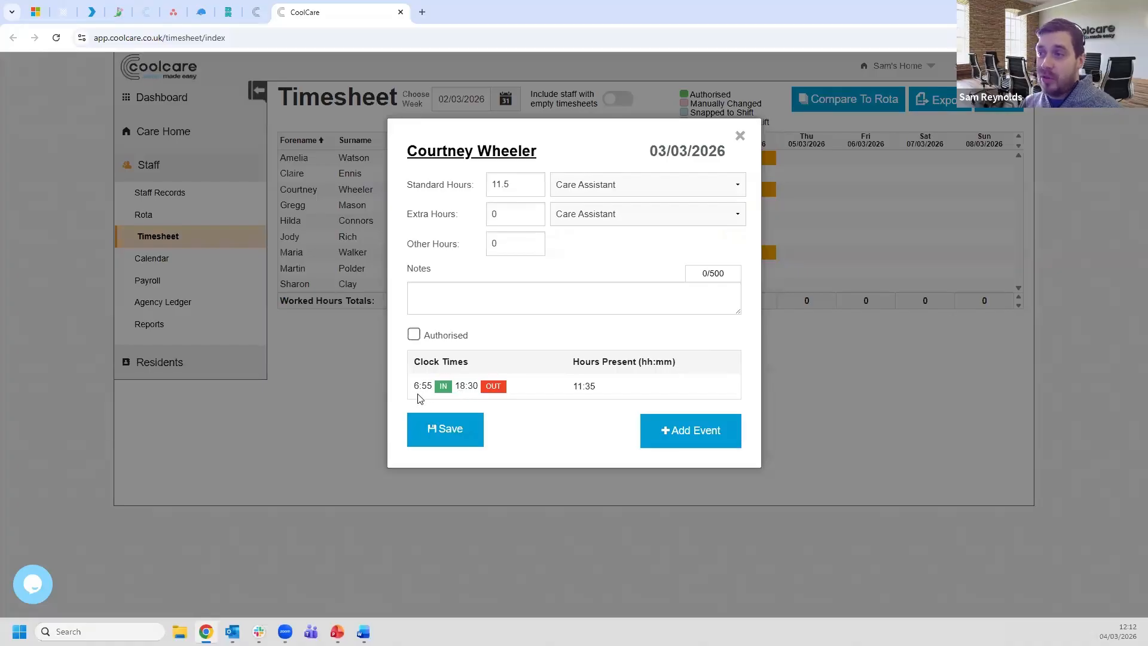
pyautogui.moveTo(455, 386); pyautogui.dragTo(477, 388)
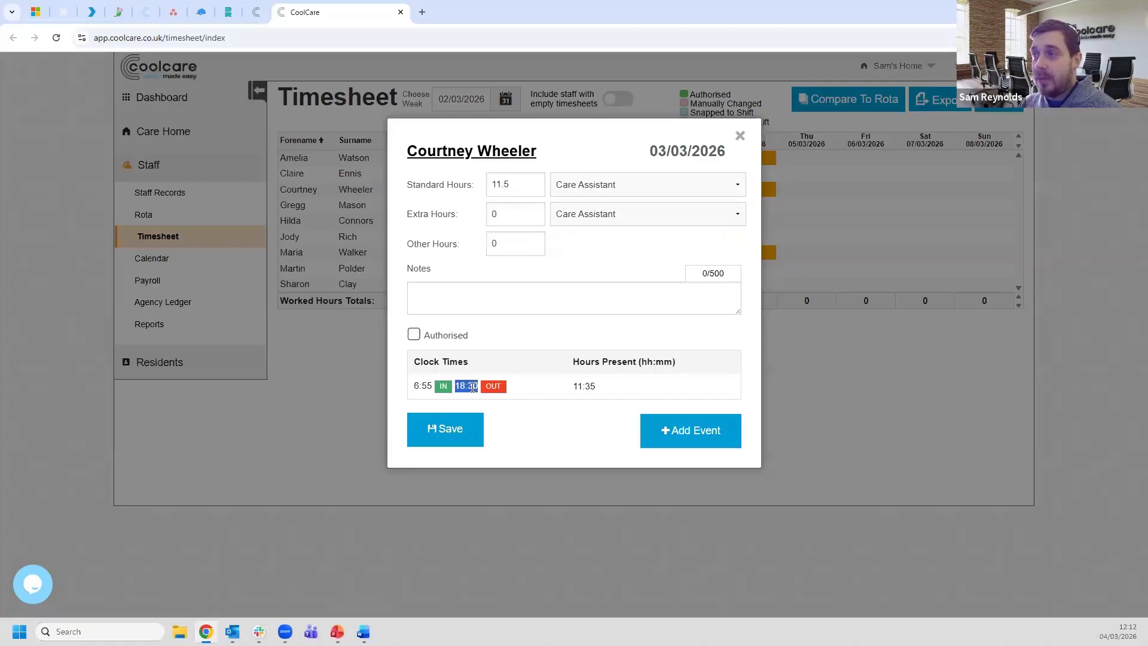
pyautogui.click(466, 388)
pyautogui.tripleClick(573, 389)
pyautogui.click(590, 383)
pyautogui.moveTo(520, 185)
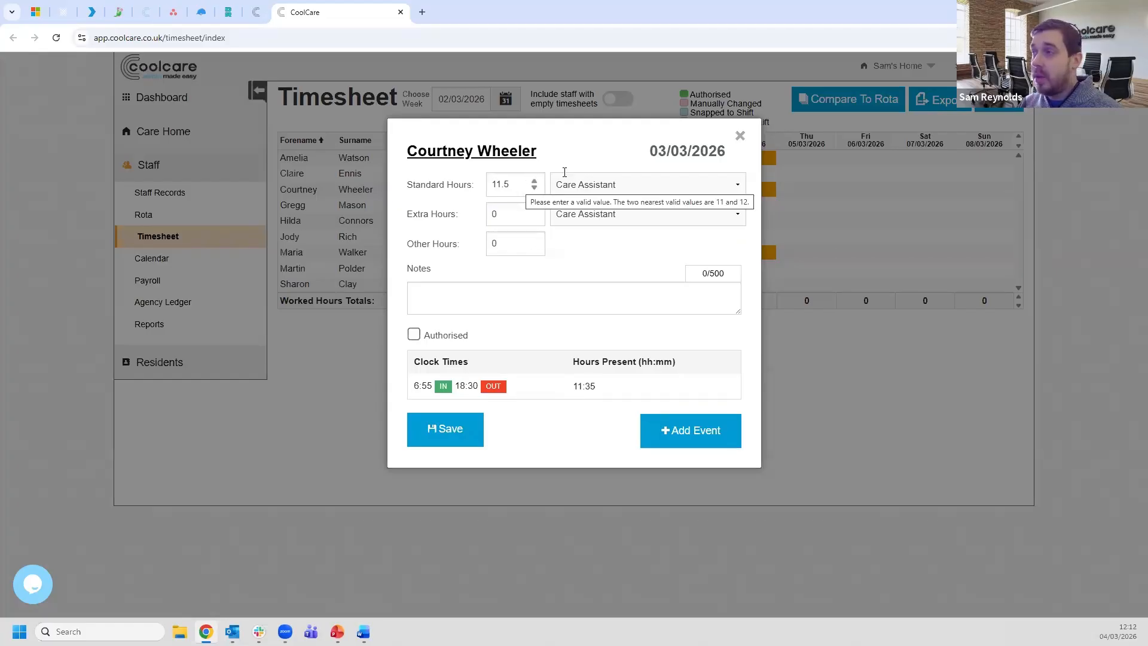
pyautogui.click(741, 136)
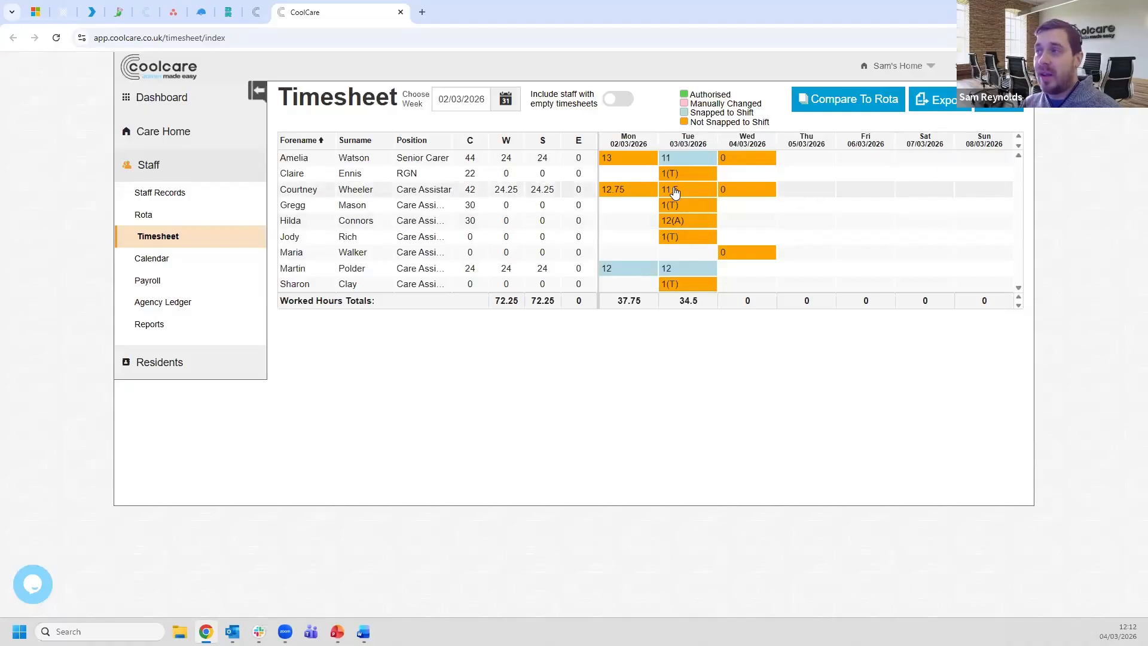
pyautogui.moveTo(674, 192)
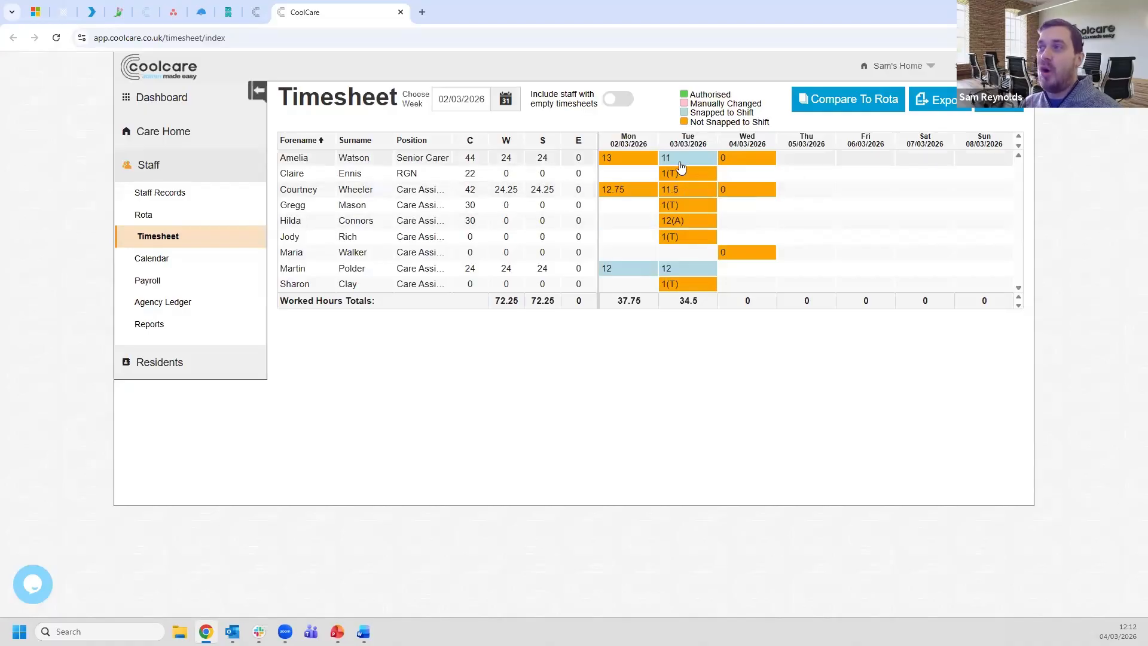
pyautogui.moveTo(680, 167)
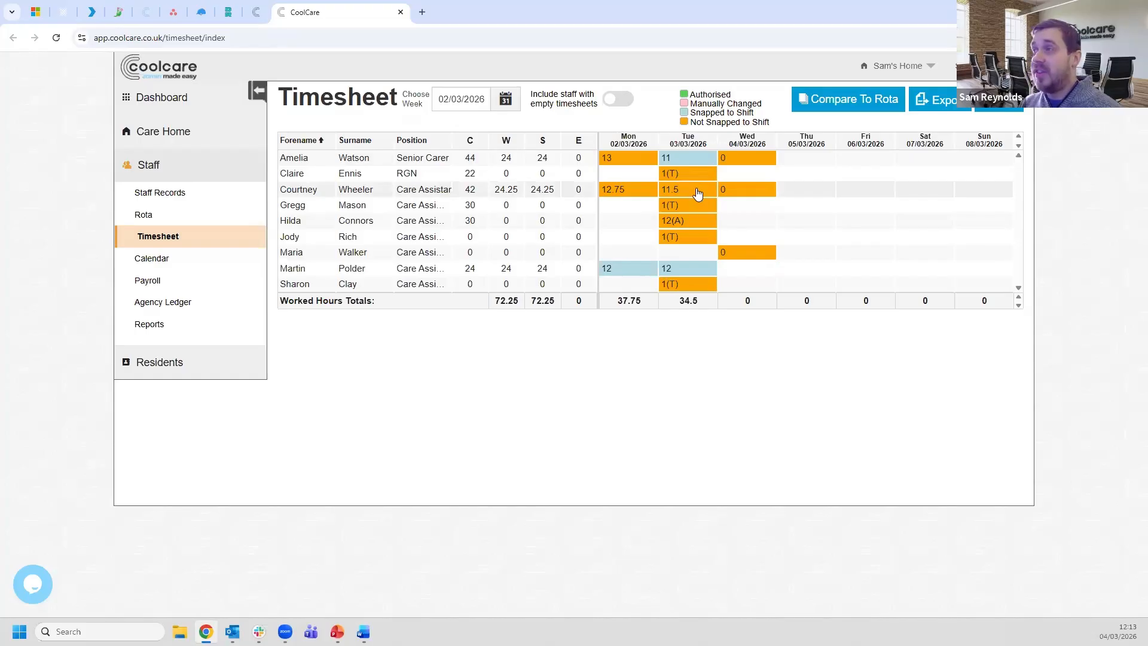
pyautogui.click(256, 12)
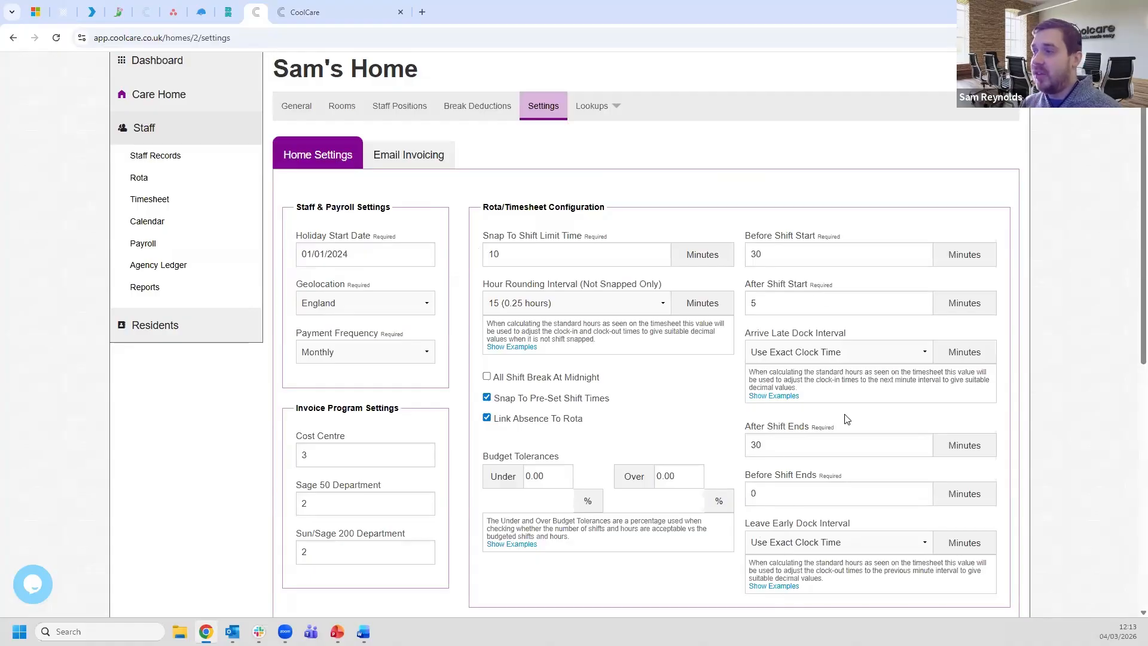
pyautogui.scroll(-2, 1114, 415)
pyautogui.click(830, 423)
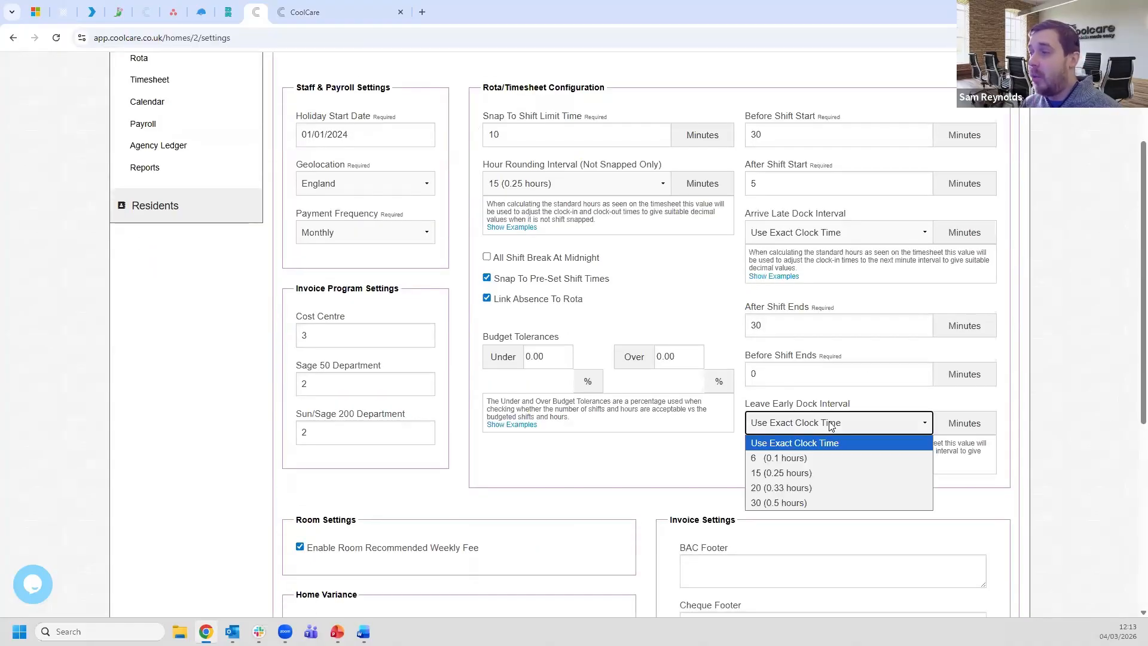
pyautogui.click(831, 423)
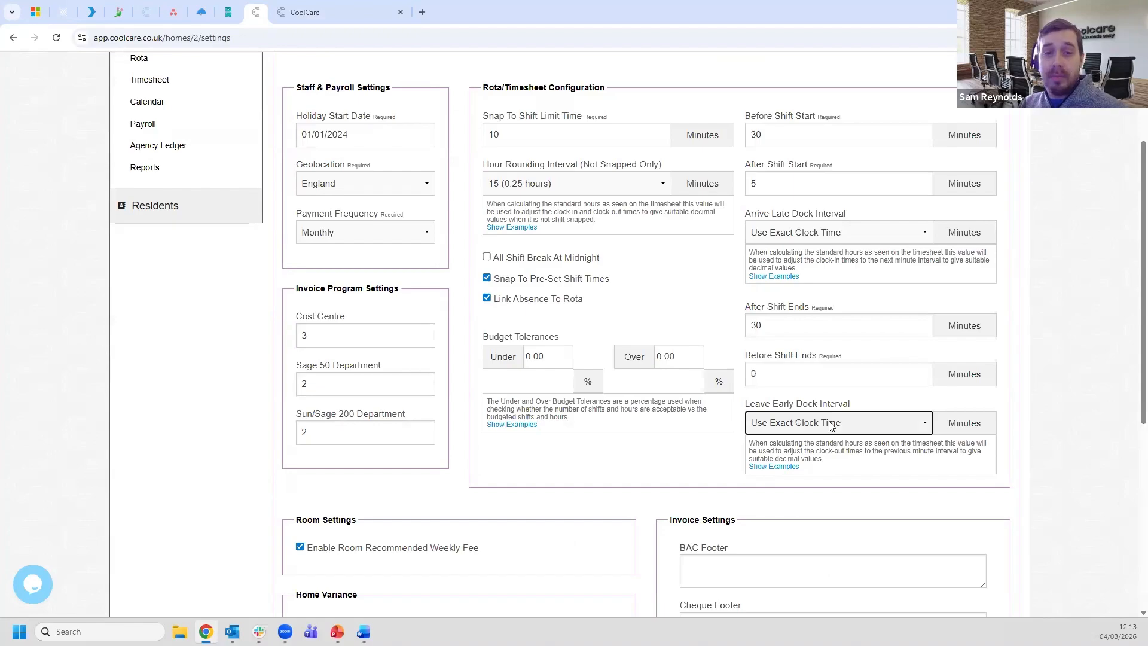
pyautogui.scroll(1, 1069, 442)
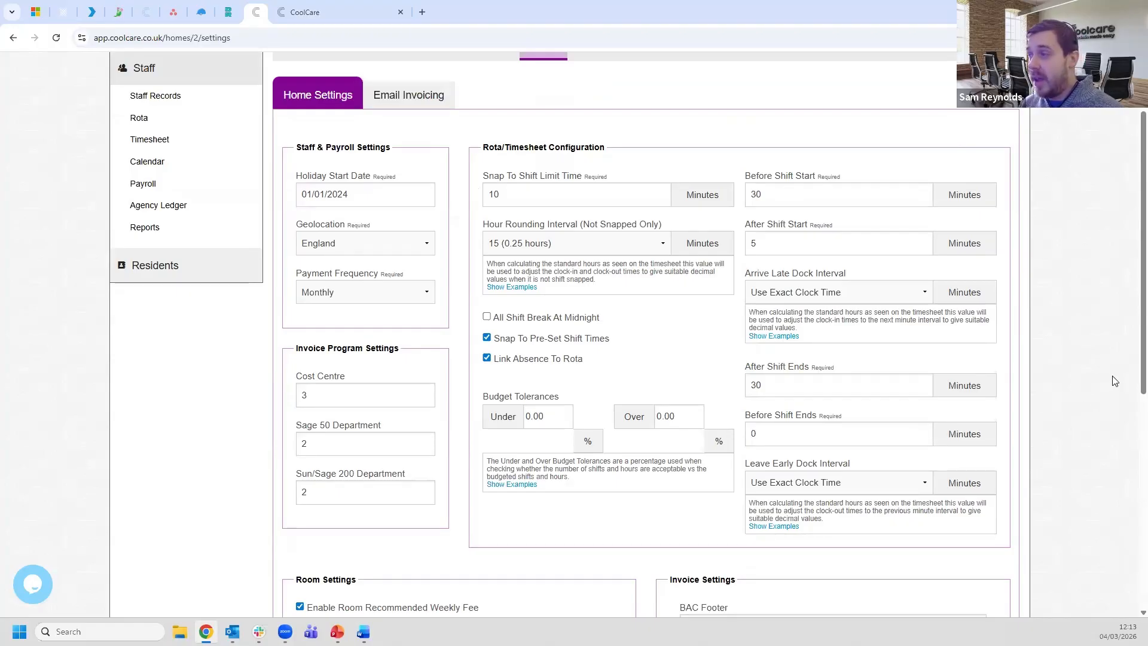
pyautogui.scroll(1, 1109, 386)
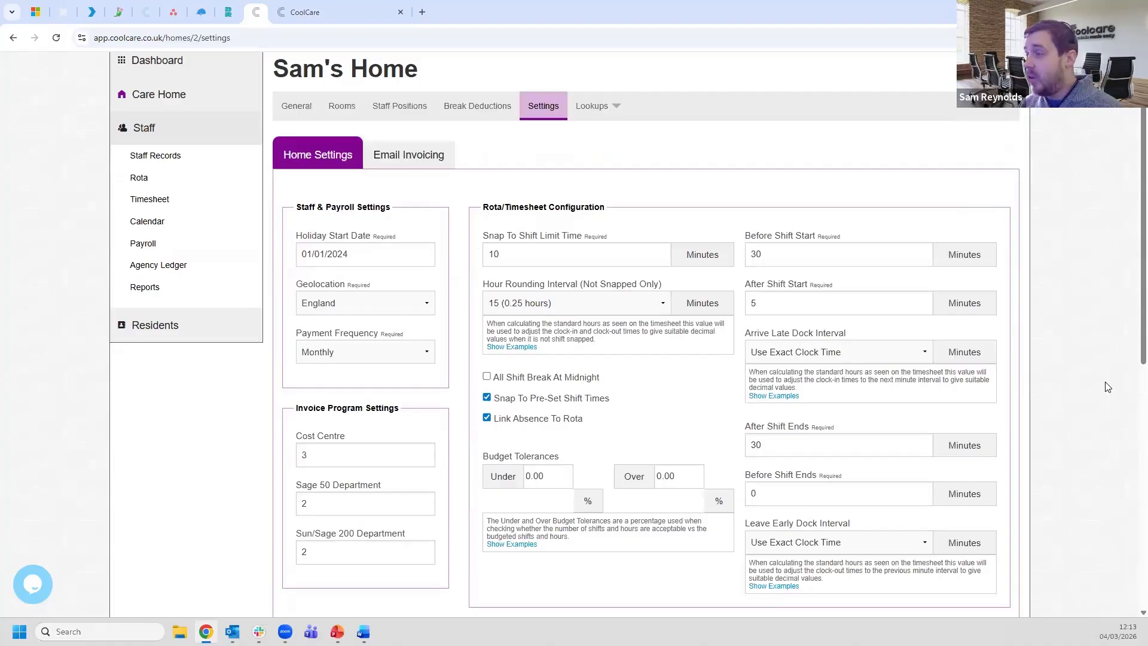
pyautogui.click(518, 252)
pyautogui.hotkey('ctrl', 'a')
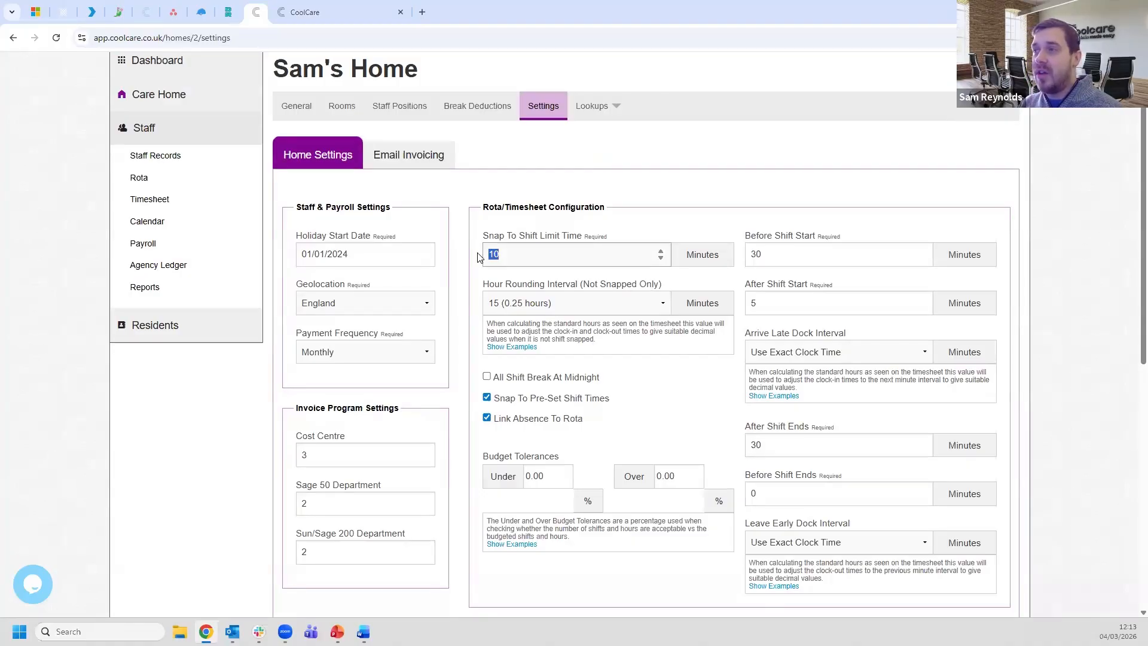
pyautogui.click(509, 255)
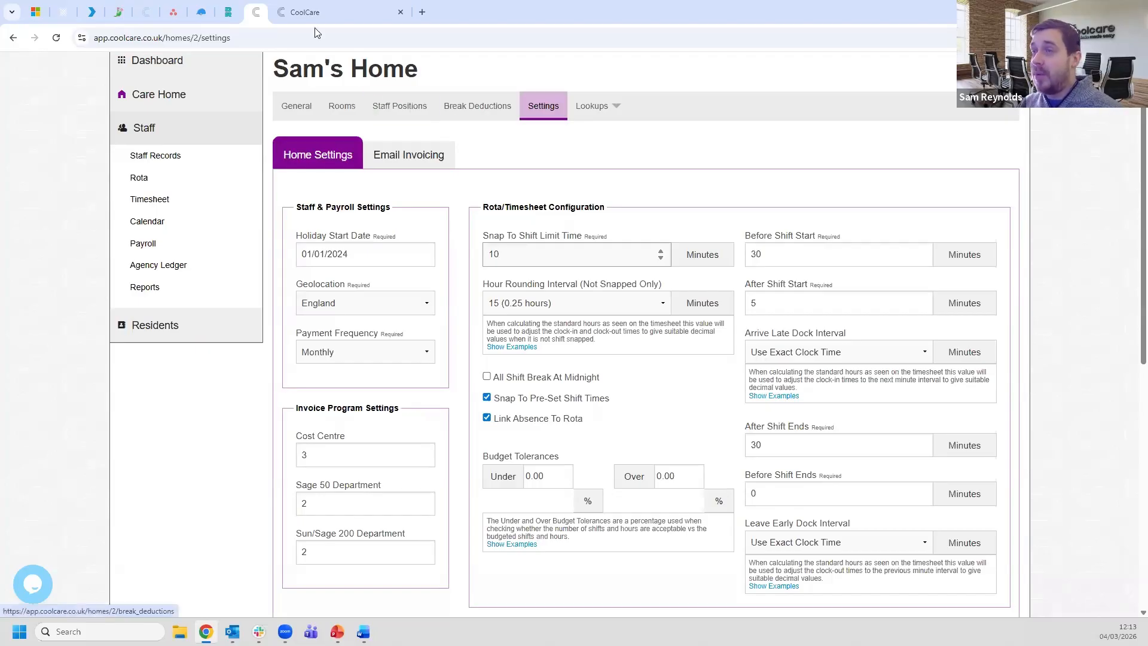
pyautogui.click(308, 12)
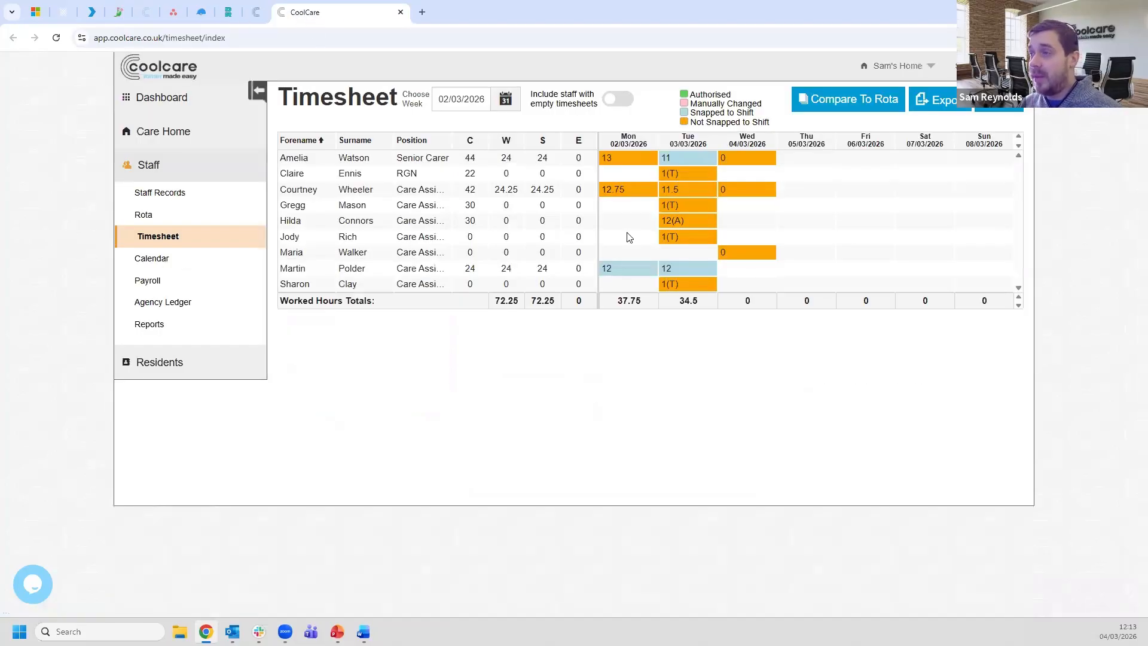
# - Open a staff member's Tuesday timesheet entry and highlight the 10-minute Snap To Shift Limit Time
pyautogui.click(676, 271)
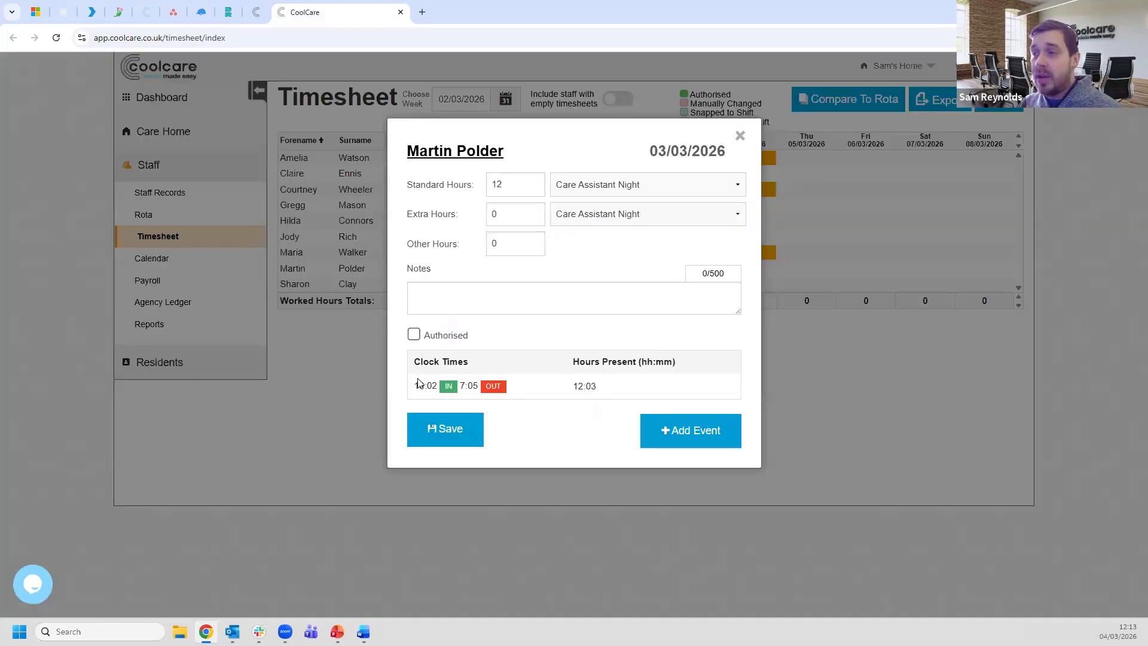
pyautogui.click(256, 13)
pyautogui.moveTo(514, 253); pyautogui.dragTo(483, 254)
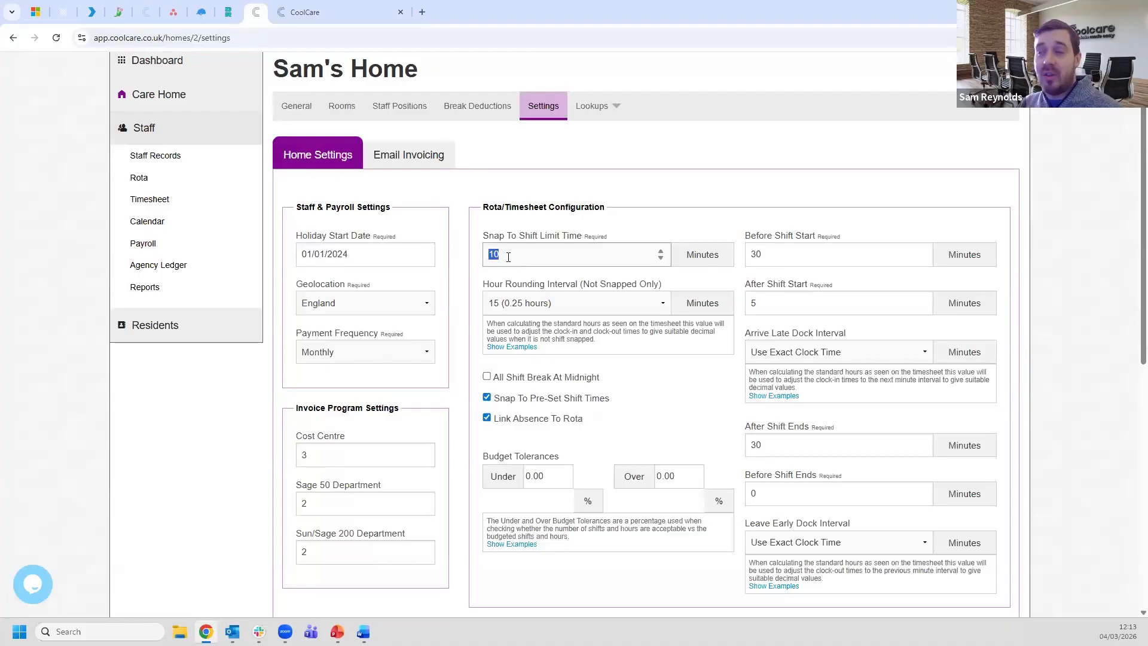
pyautogui.click(509, 257)
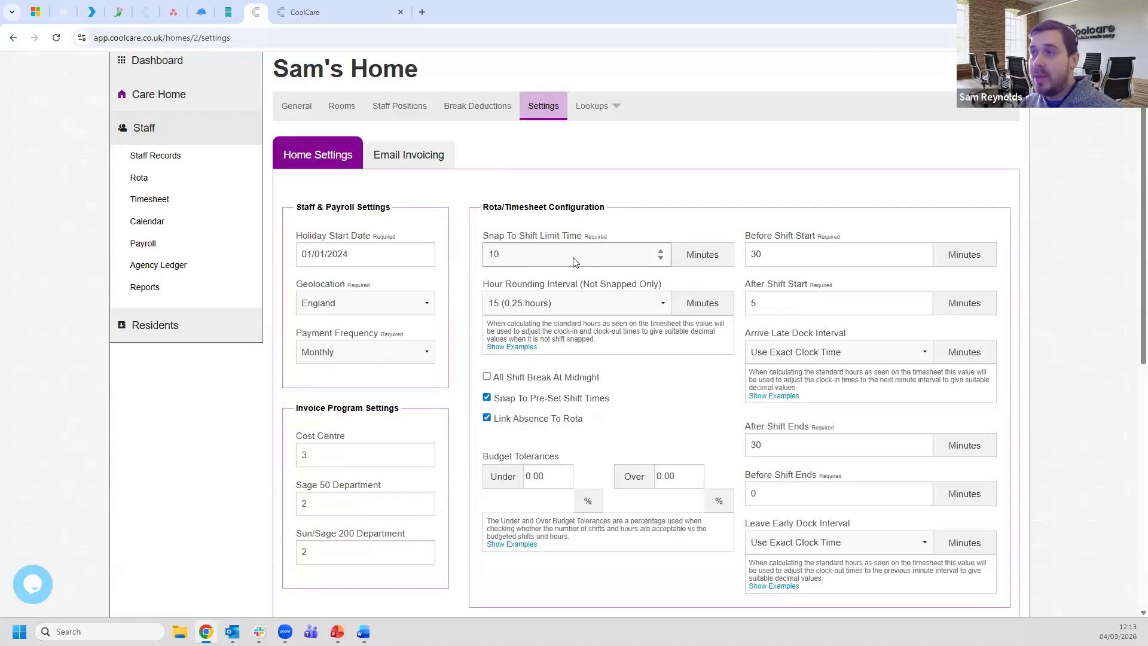
# - Close that timesheet entry without saving and return to the Sam's Home settings page
pyautogui.click(362, 12)
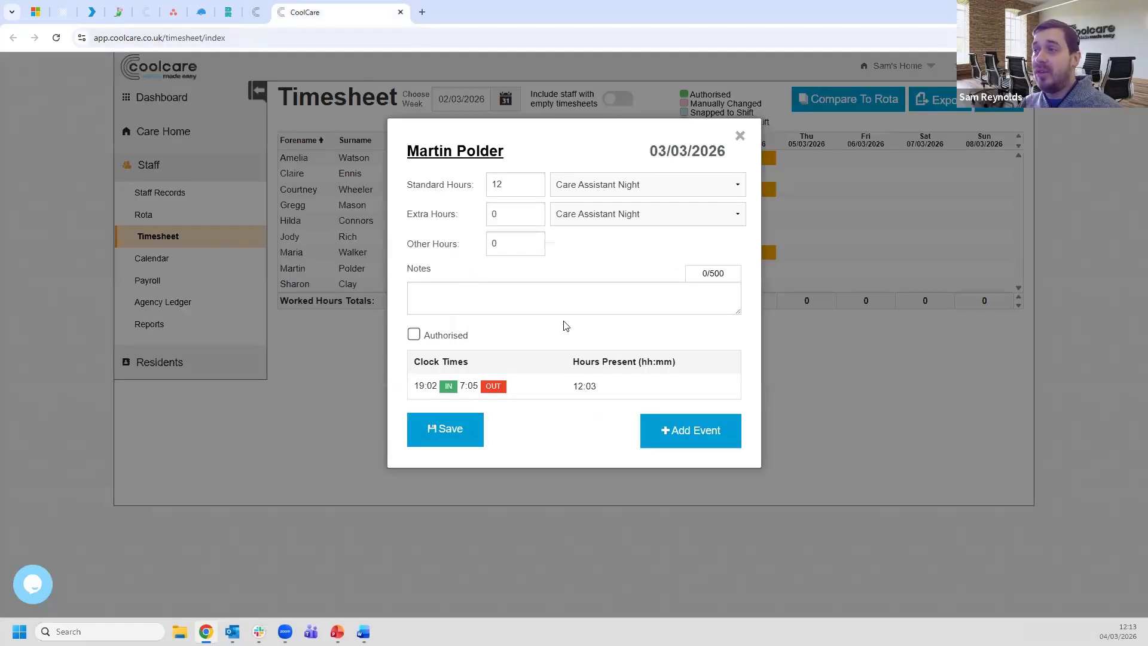
pyautogui.click(739, 144)
pyautogui.moveTo(675, 270)
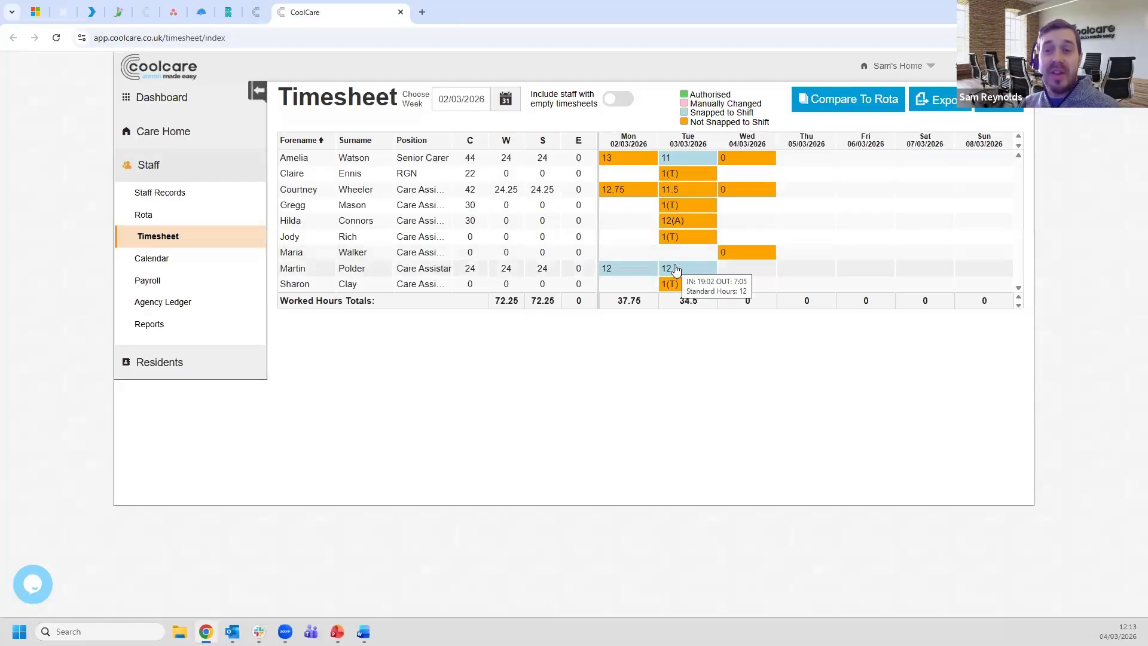
pyautogui.click(256, 12)
# - Highlight the Snap To Shift Limit Time 10, After Shift Start 5 and Before Shift Ends 0 values
pyautogui.doubleClick(484, 256)
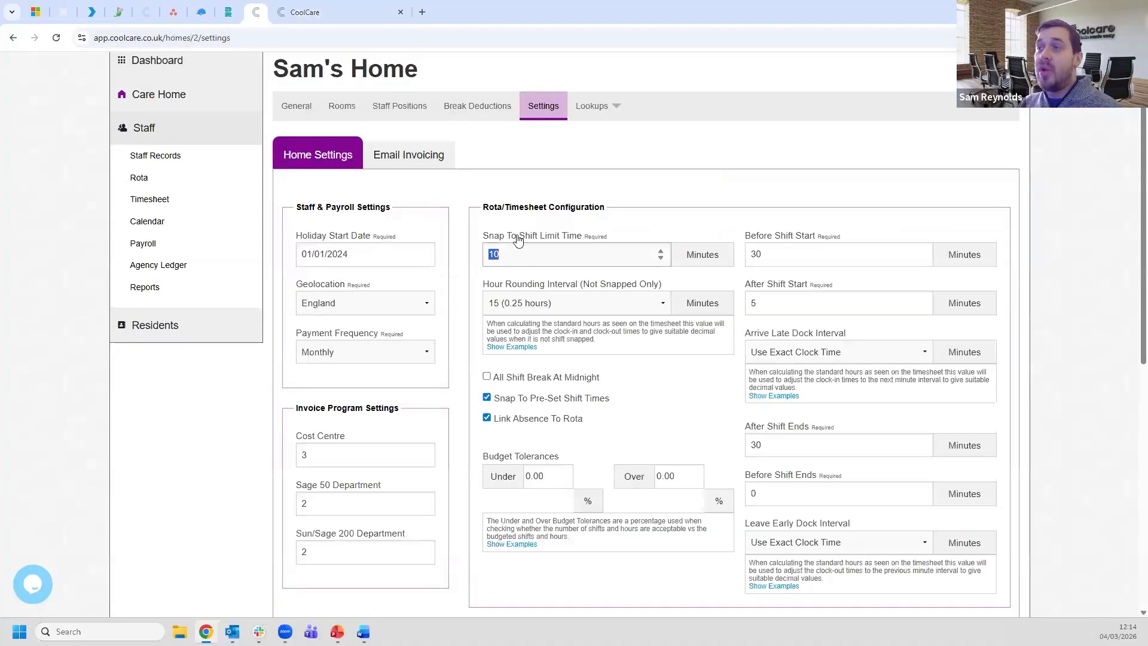
pyautogui.doubleClick(753, 305)
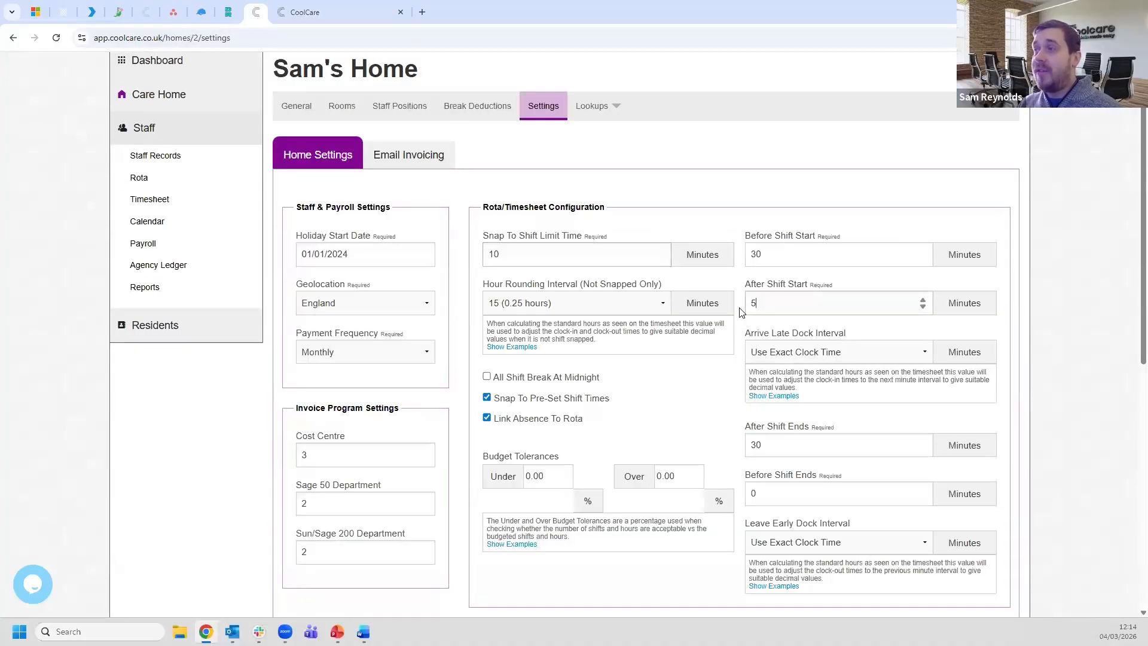
pyautogui.doubleClick(766, 498)
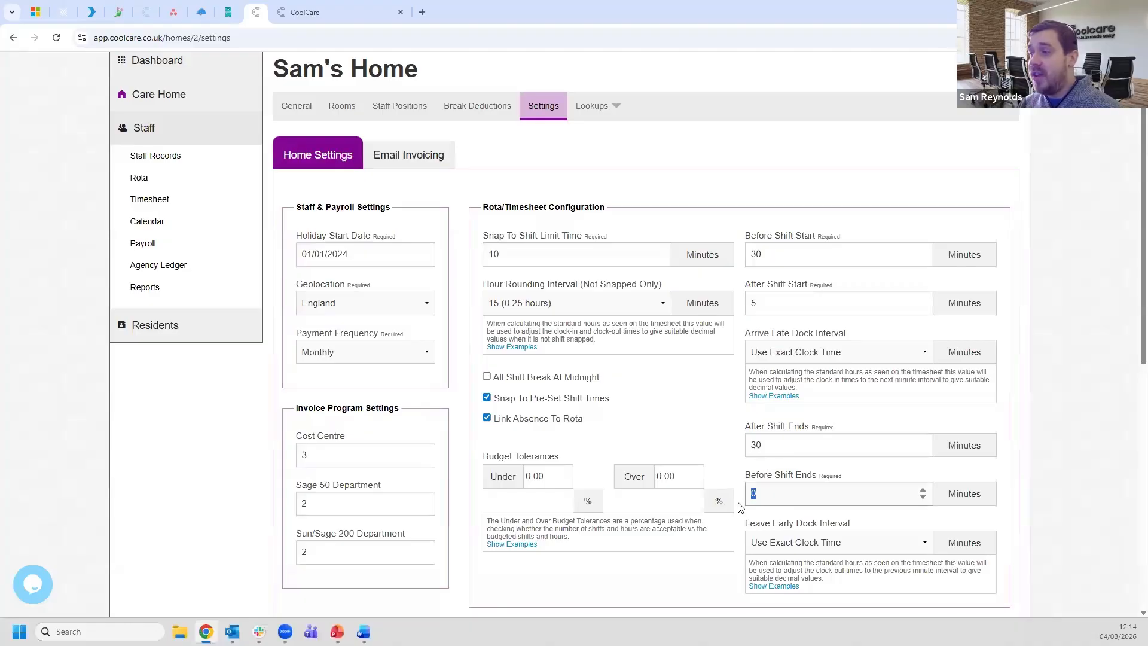
pyautogui.click(1060, 471)
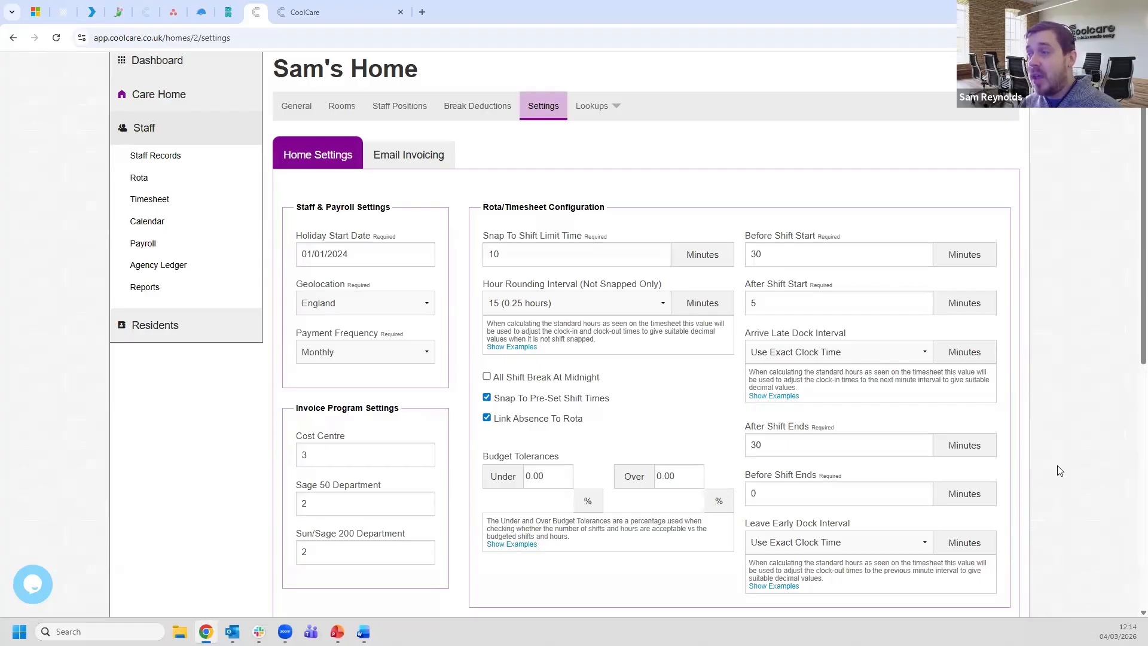
# - Re-highlight After Shift Start 5 and the 10-minute snap limit, then return to the weekly timesheet
pyautogui.click(774, 304)
pyautogui.moveTo(775, 304); pyautogui.dragTo(747, 304)
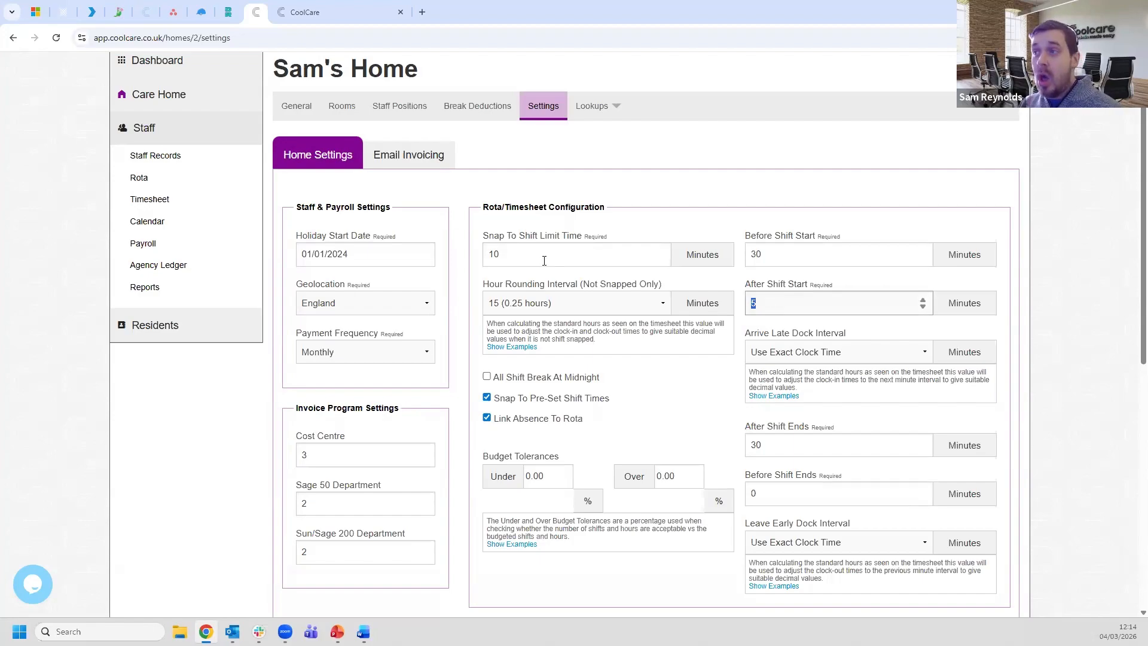
pyautogui.doubleClick(491, 256)
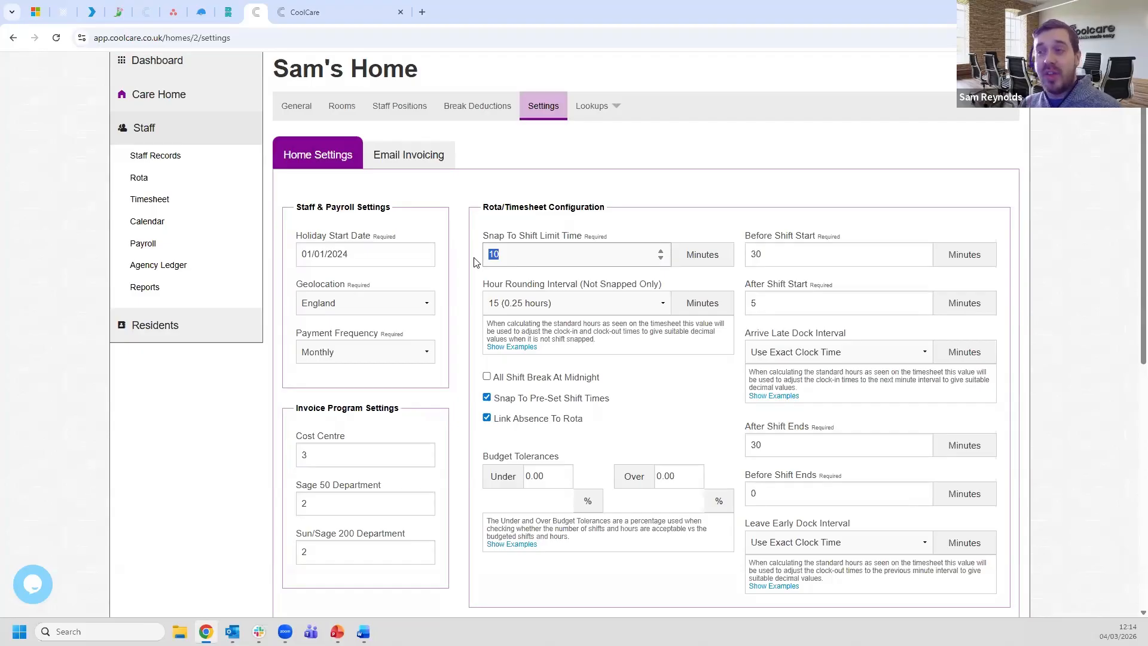
pyautogui.click(474, 262)
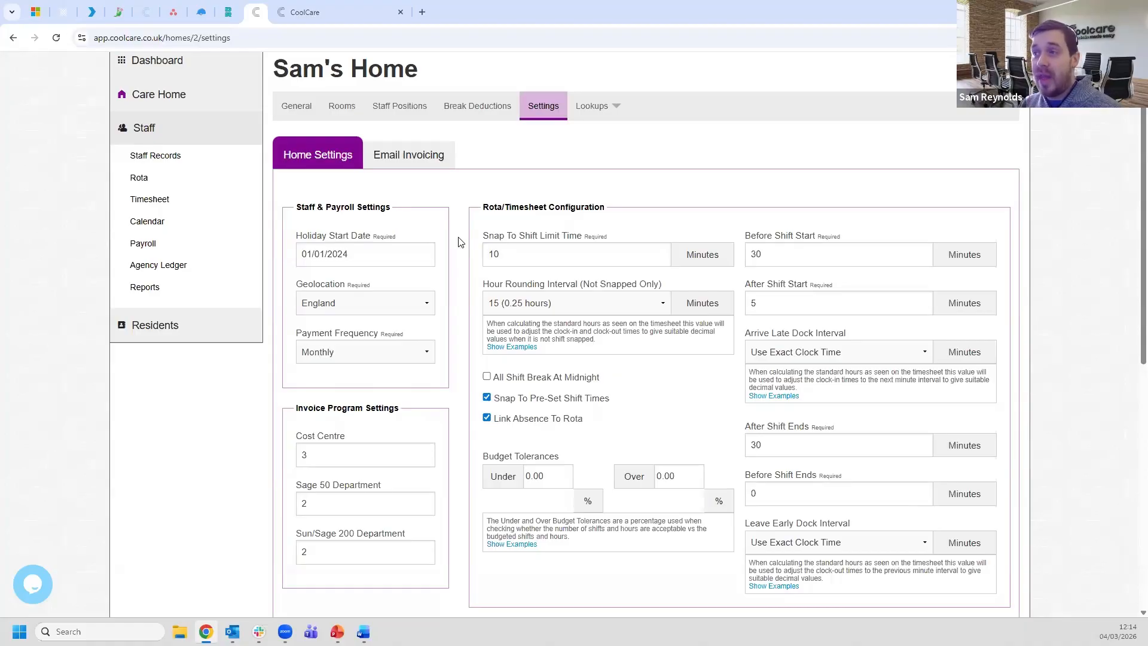
pyautogui.click(333, 18)
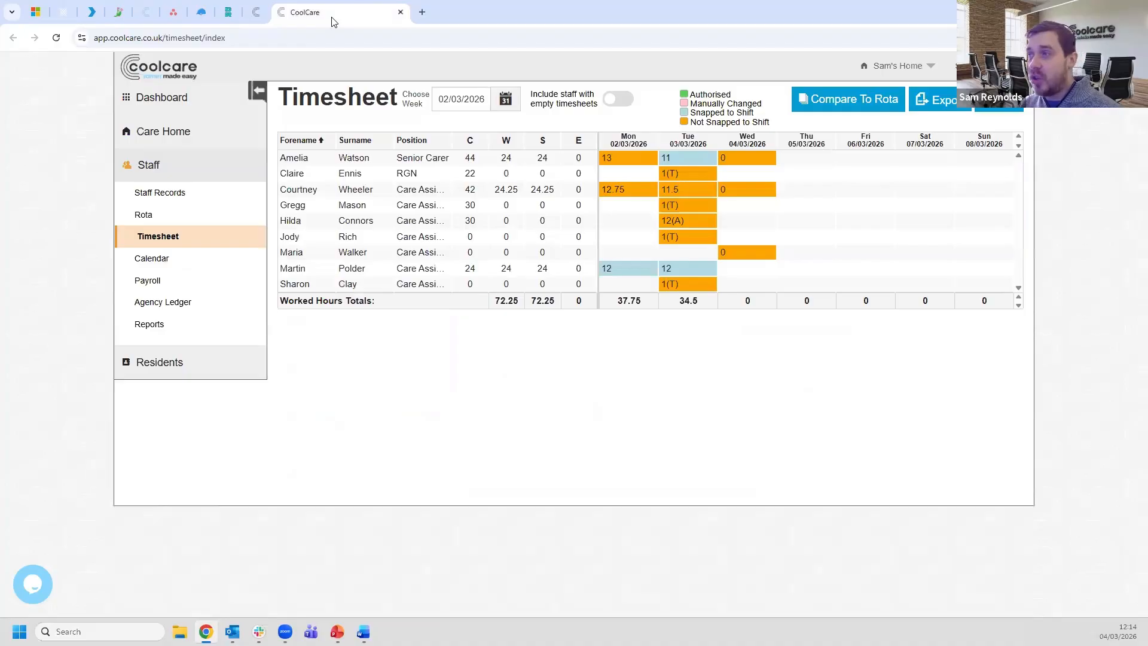
# - Review Snap To Shift: 10-minute limit, 30 minutes before start and after end
pyautogui.moveTo(629, 195)
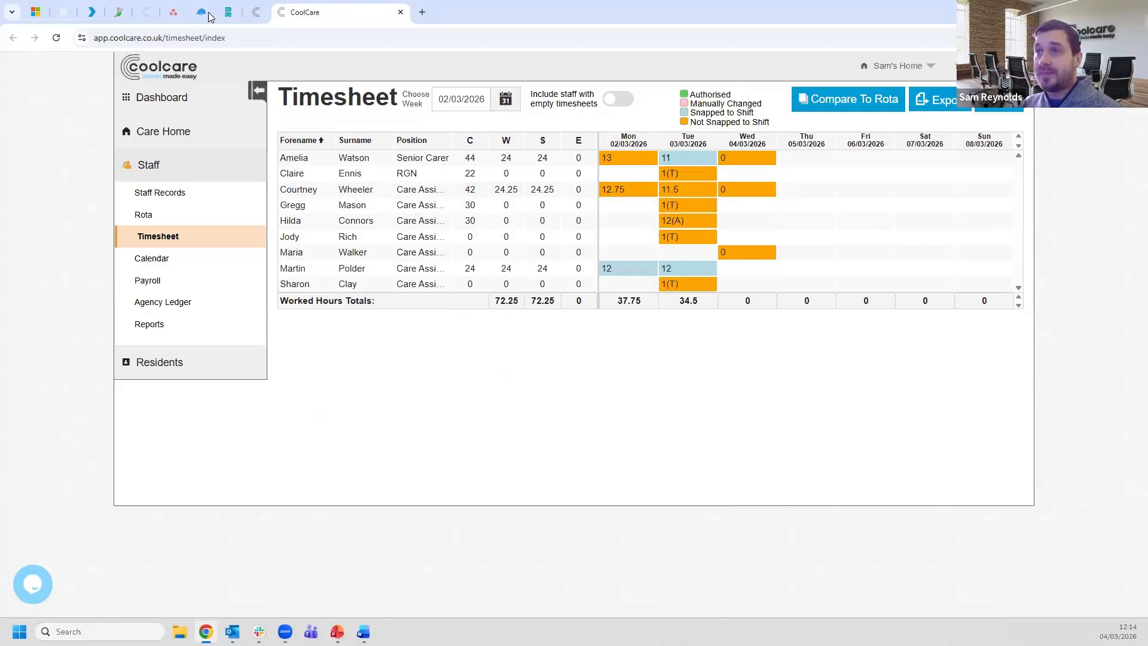
pyautogui.click(255, 11)
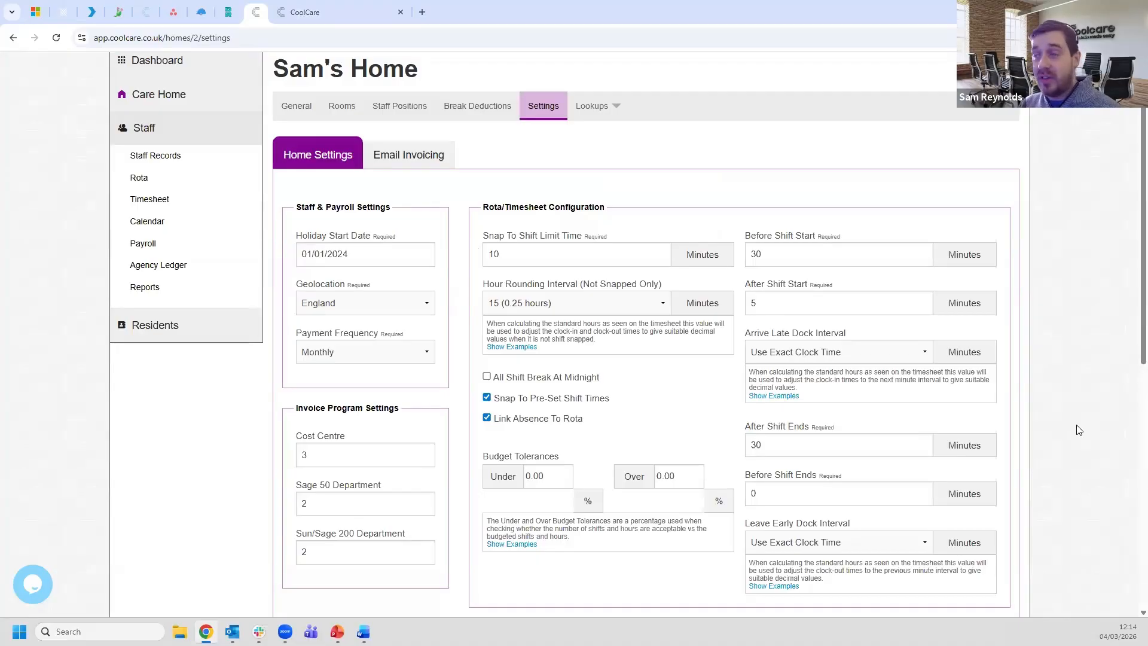
pyautogui.doubleClick(489, 255)
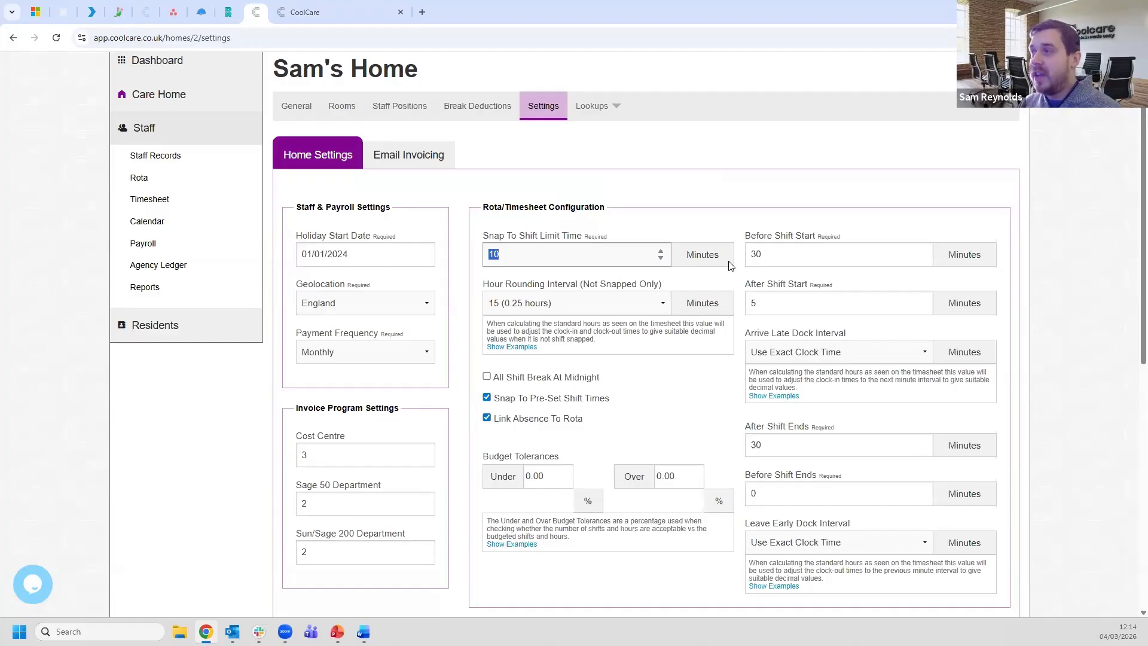
pyautogui.click(756, 256)
pyautogui.doubleClick(831, 446)
pyautogui.click(1073, 414)
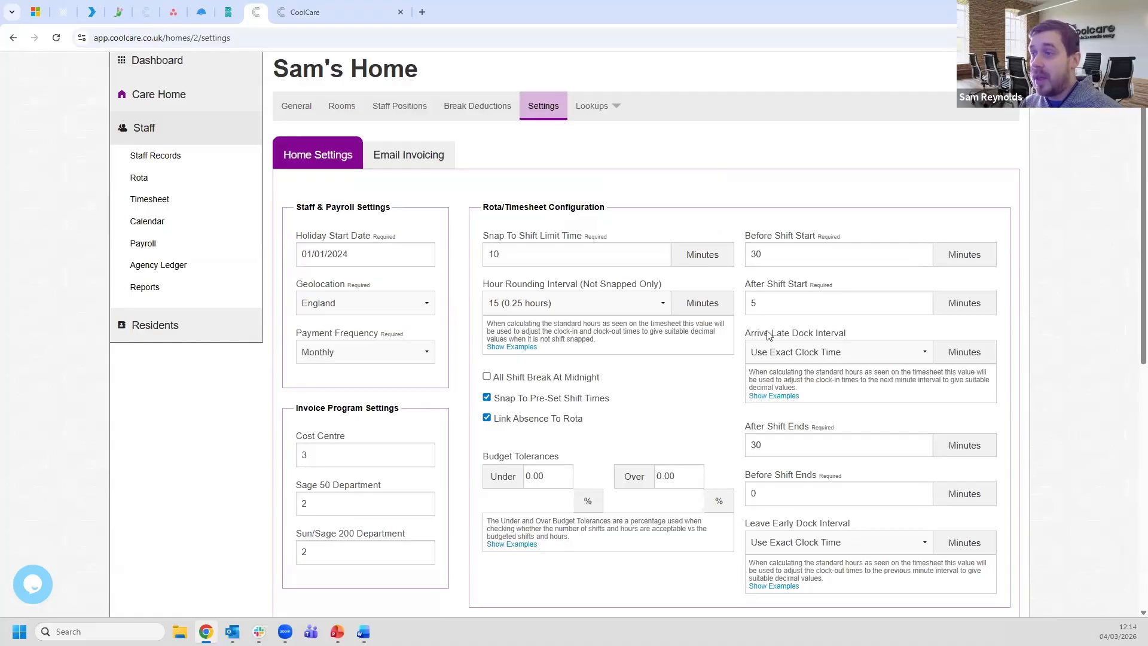
# - Keep the Hour Rounding Interval at 15 minutes, glance at the timesheet, then return to Settings
pyautogui.click(583, 310)
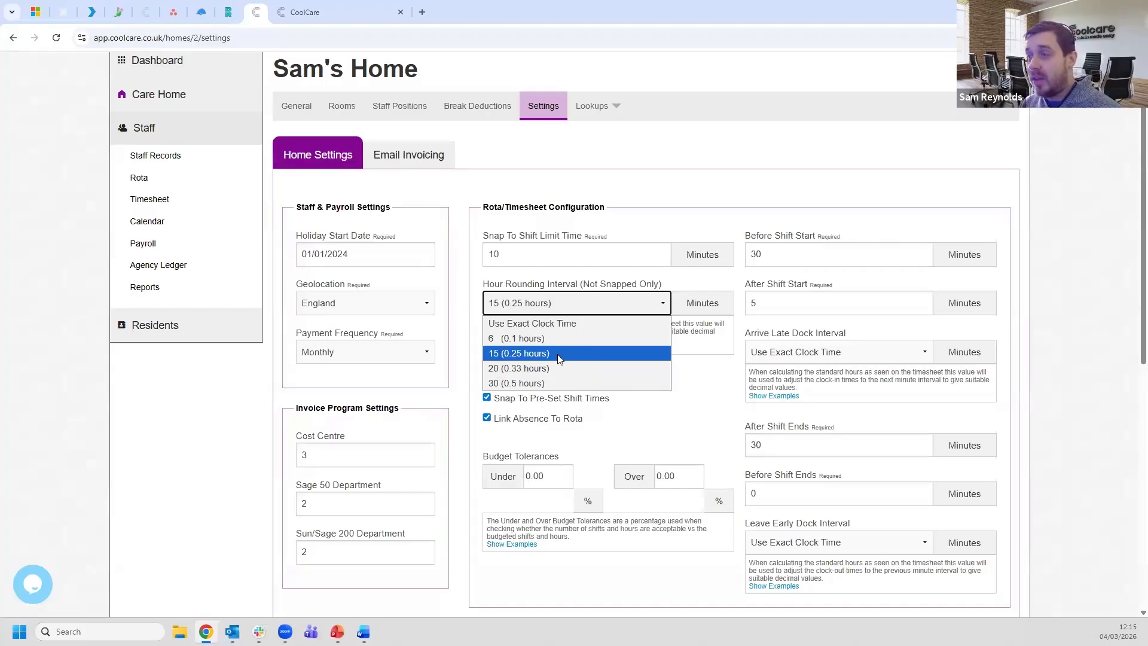
pyautogui.click(616, 228)
pyautogui.click(619, 188)
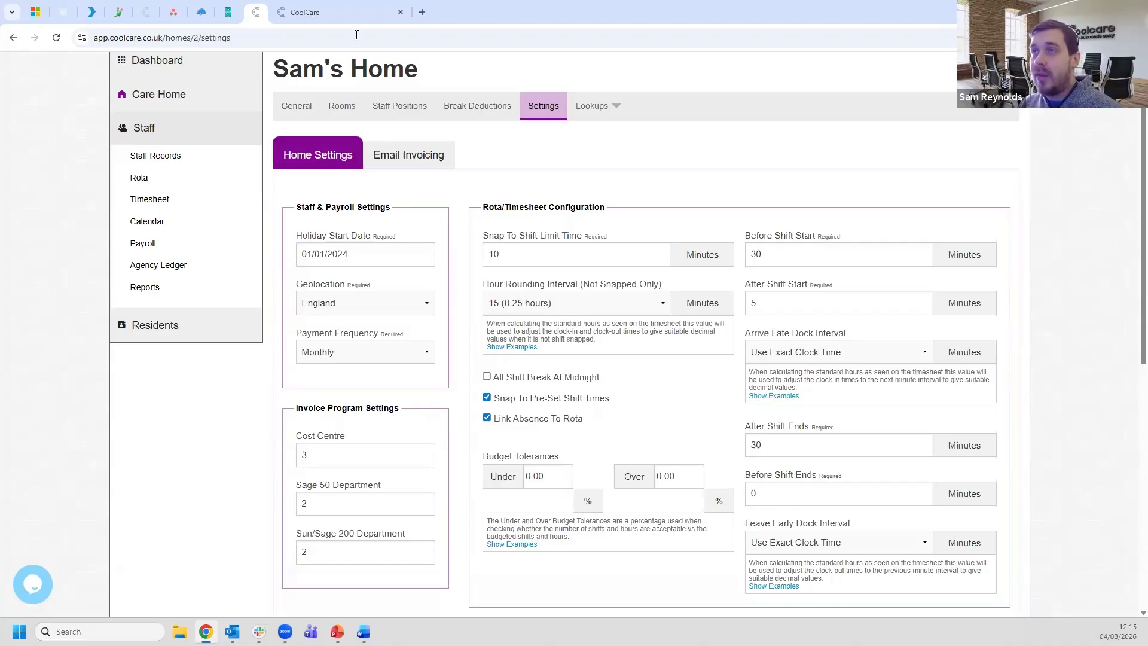
pyautogui.click(335, 13)
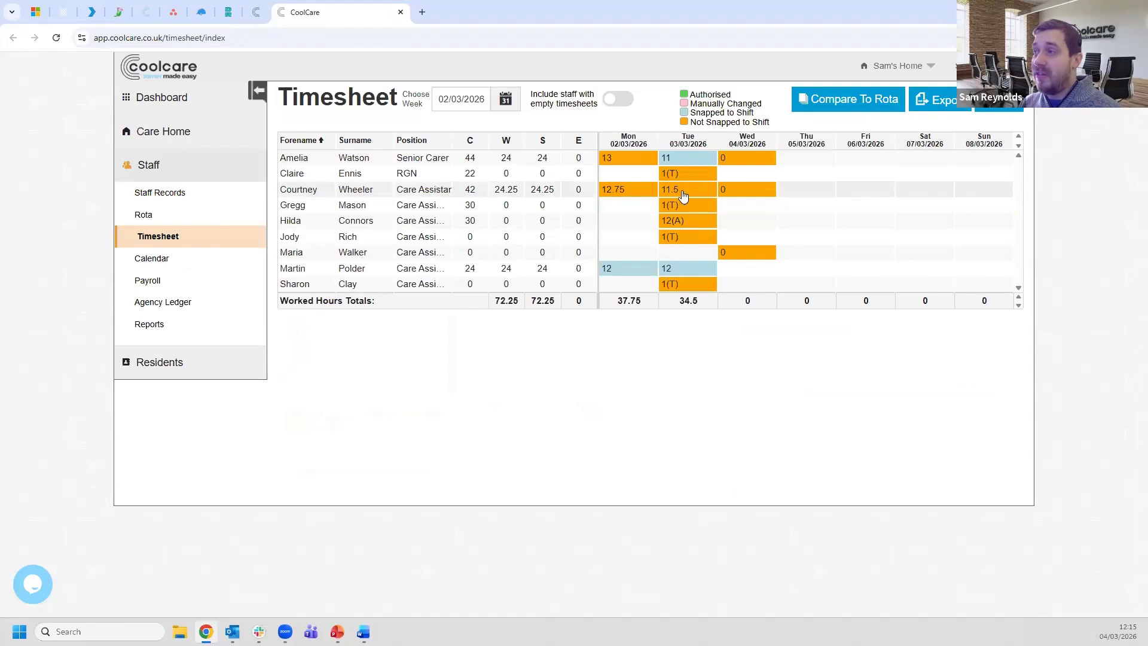
pyautogui.moveTo(609, 194)
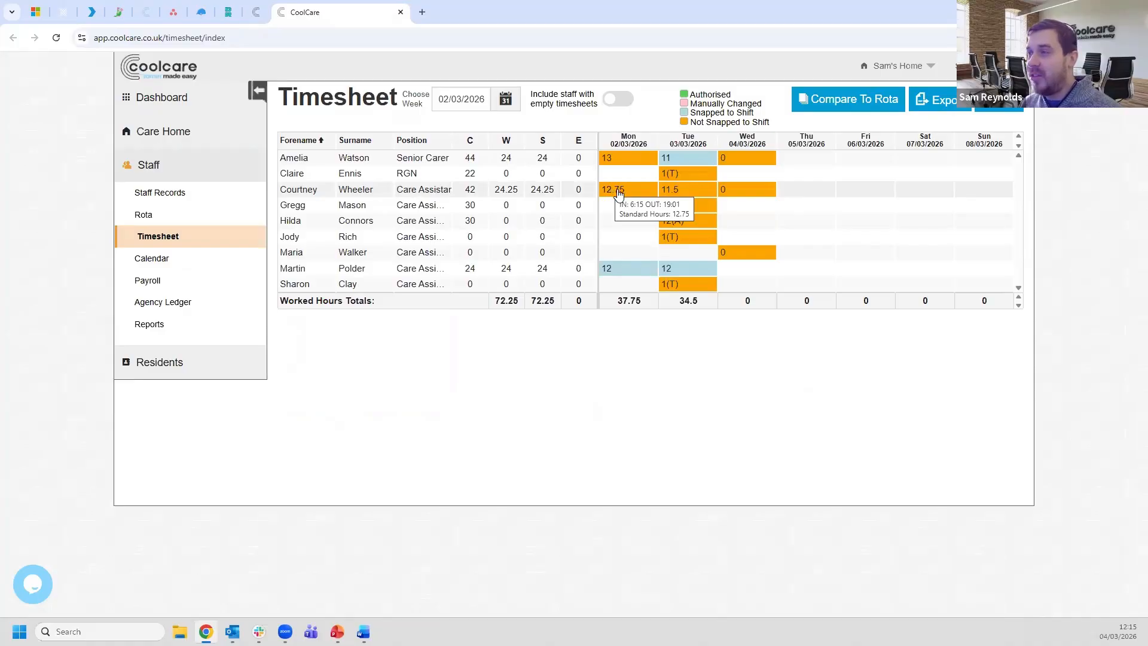
pyautogui.click(261, 14)
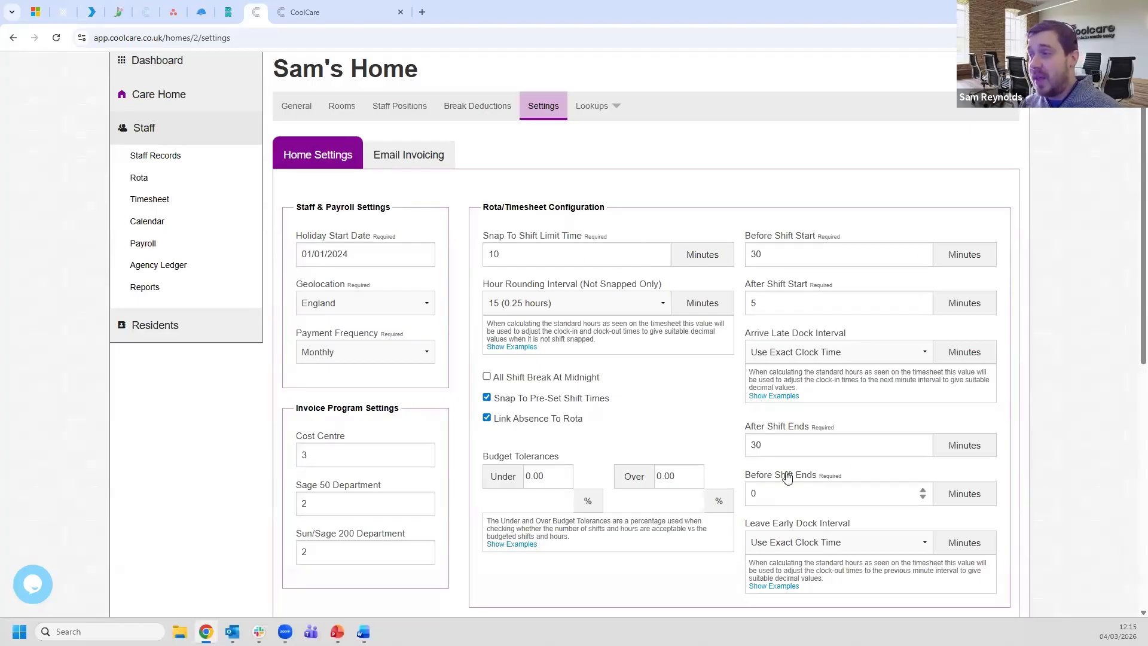
pyautogui.doubleClick(783, 443)
pyautogui.doubleClick(770, 254)
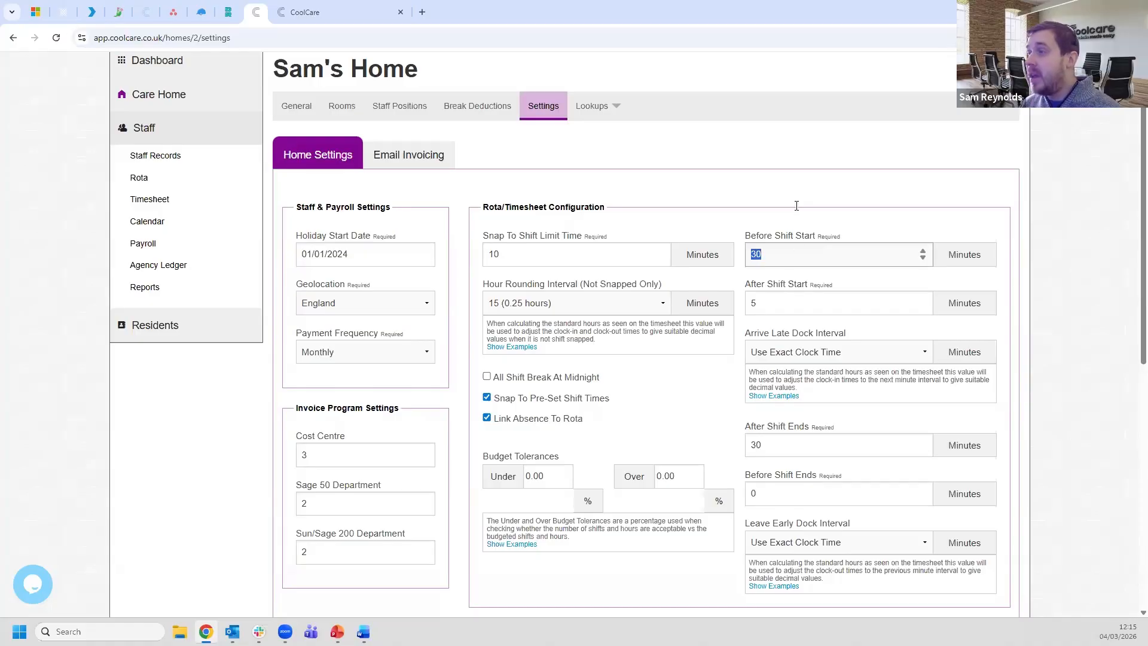
pyautogui.click(797, 254)
pyautogui.click(794, 304)
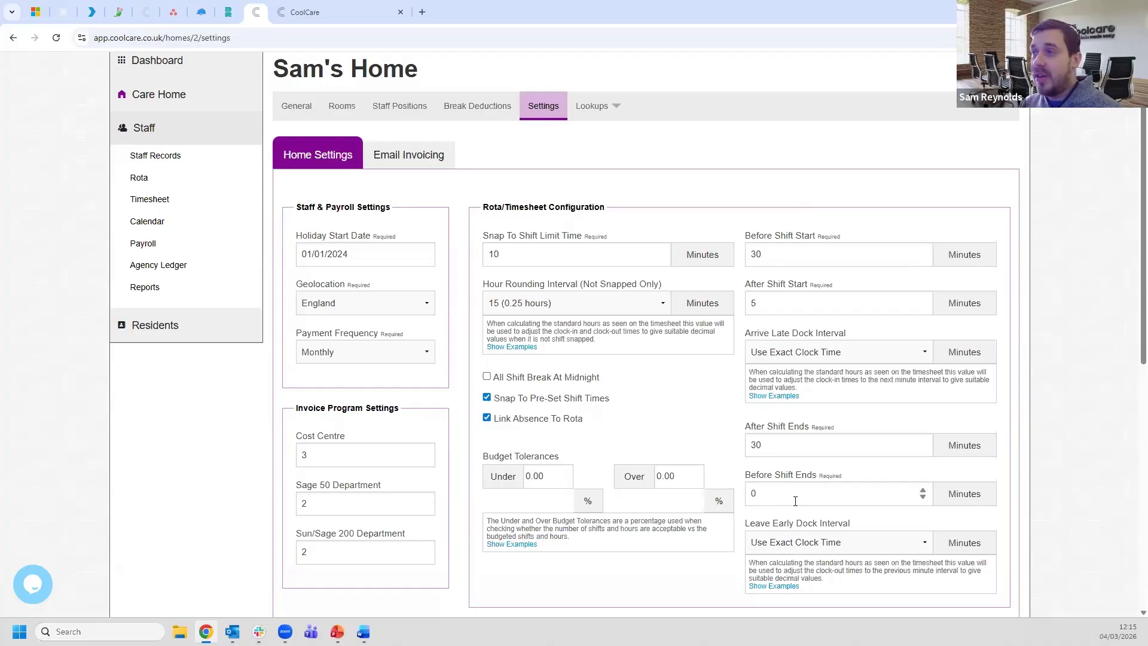
pyautogui.doubleClick(489, 253)
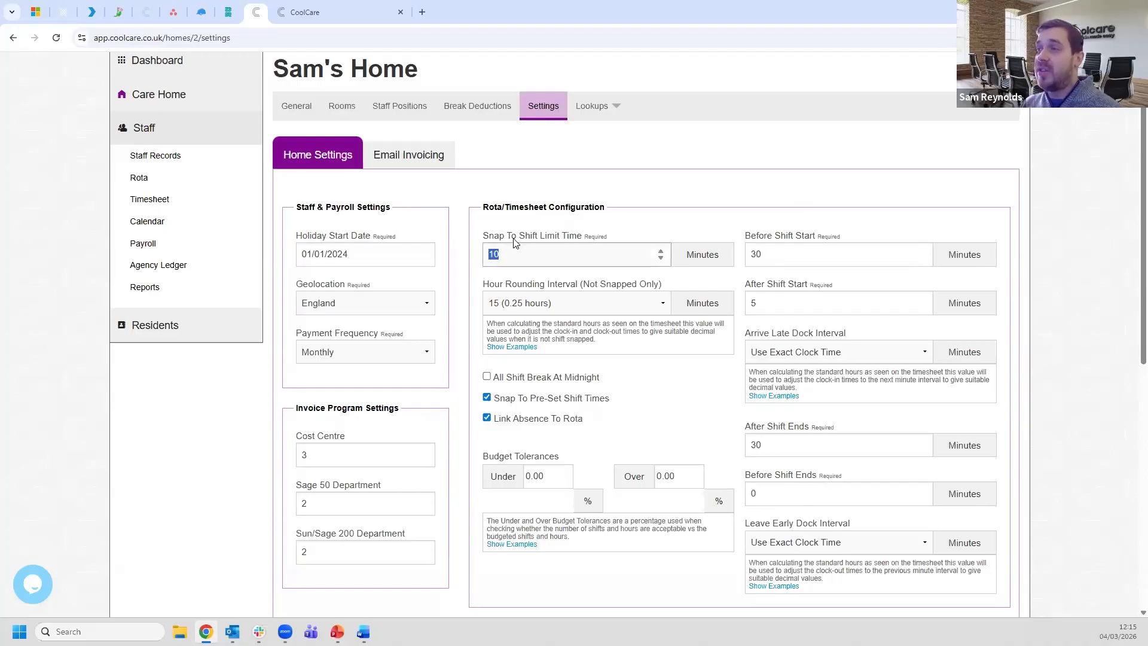
pyautogui.click(619, 225)
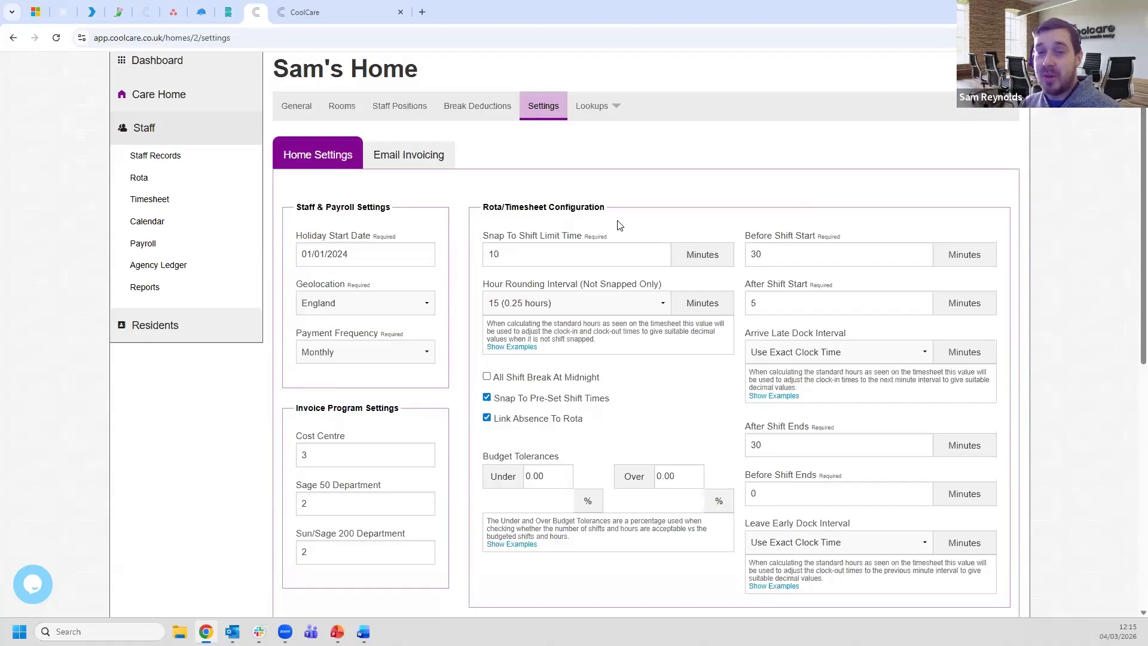
pyautogui.click(513, 406)
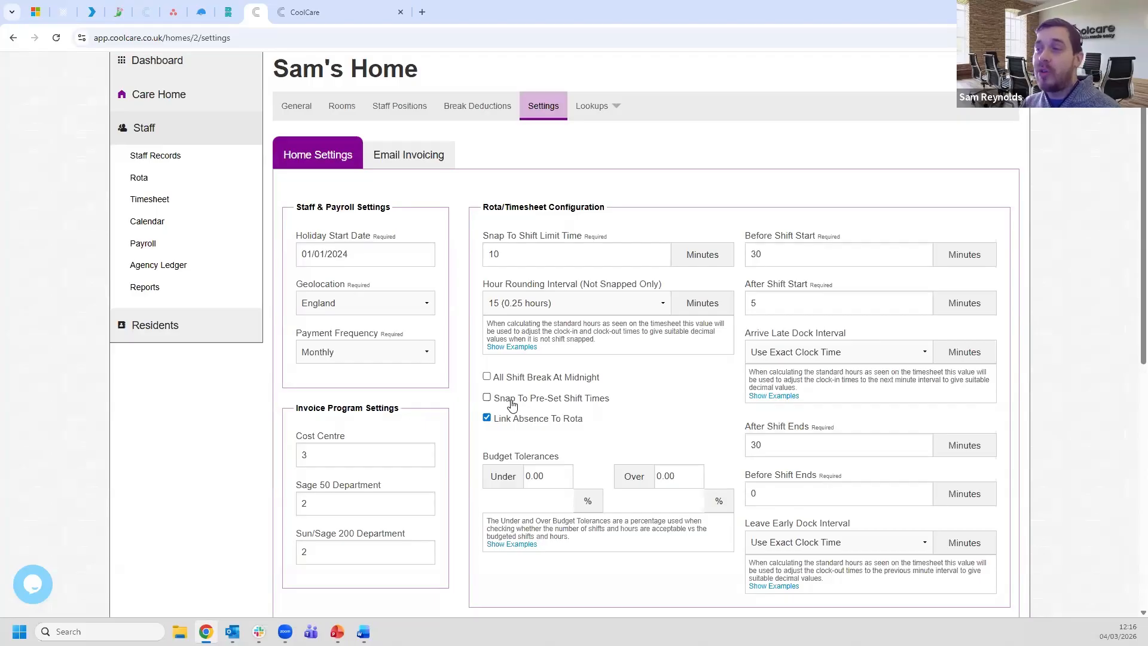
pyautogui.click(513, 406)
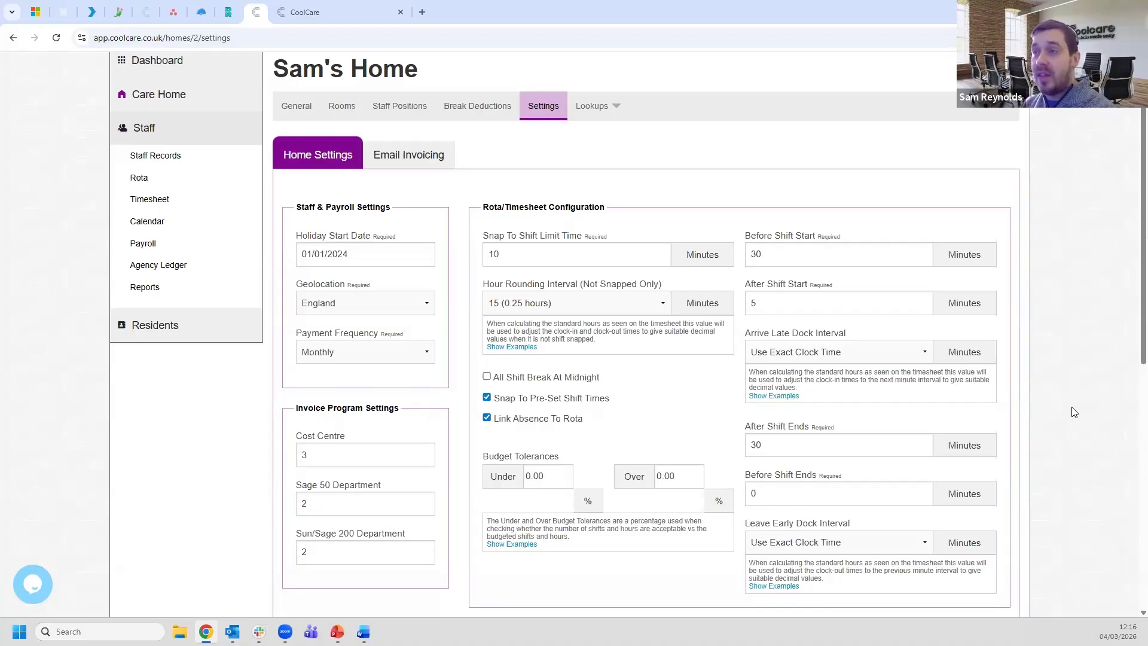
pyautogui.click(395, 108)
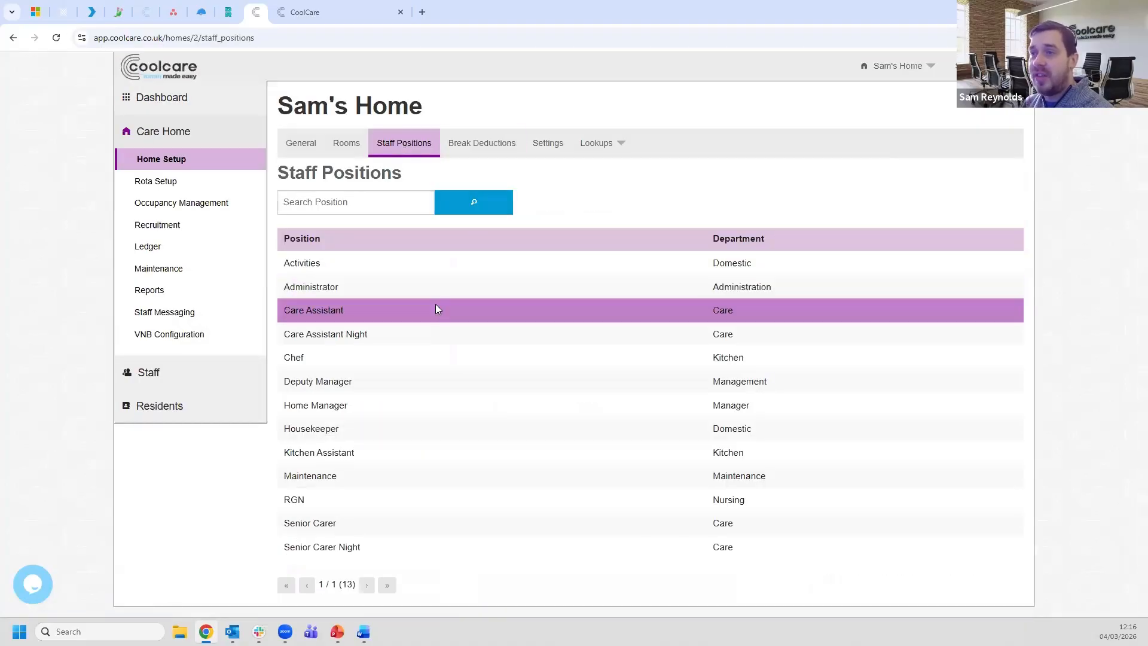
pyautogui.click(436, 309)
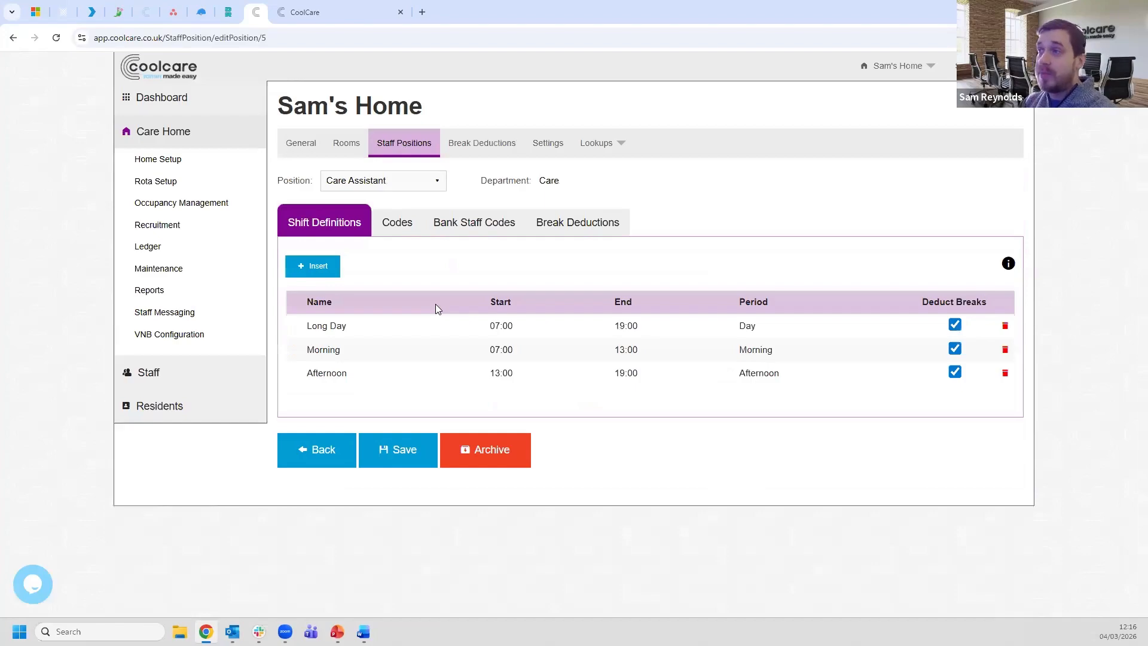
pyautogui.click(539, 150)
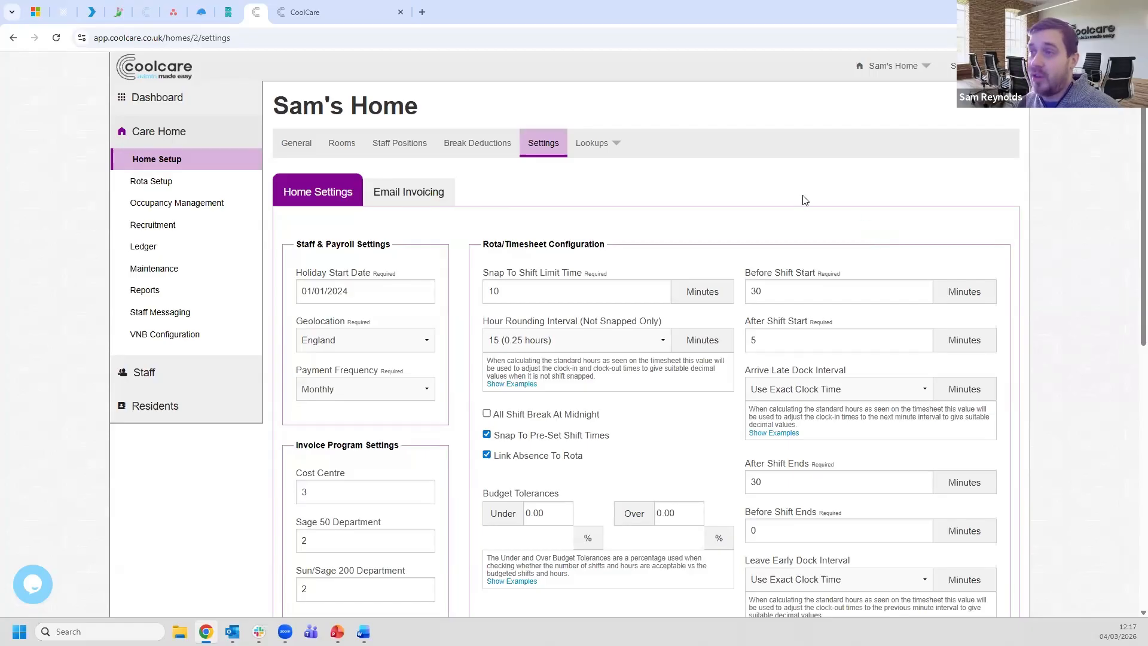
# - Switch back to the tab showing the 02/03/2026 weekly timesheet
pyautogui.click(329, 10)
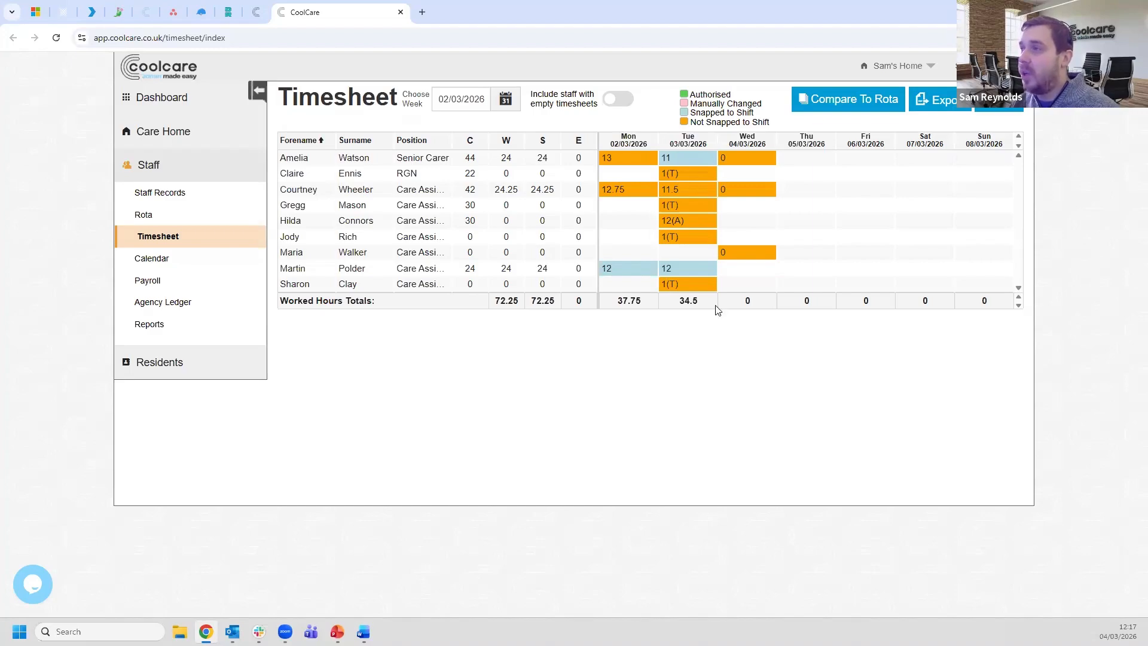
# - Check Tuesday's clock times and open the 11.5-hour entry (6:55–18:30)
pyautogui.moveTo(677, 158)
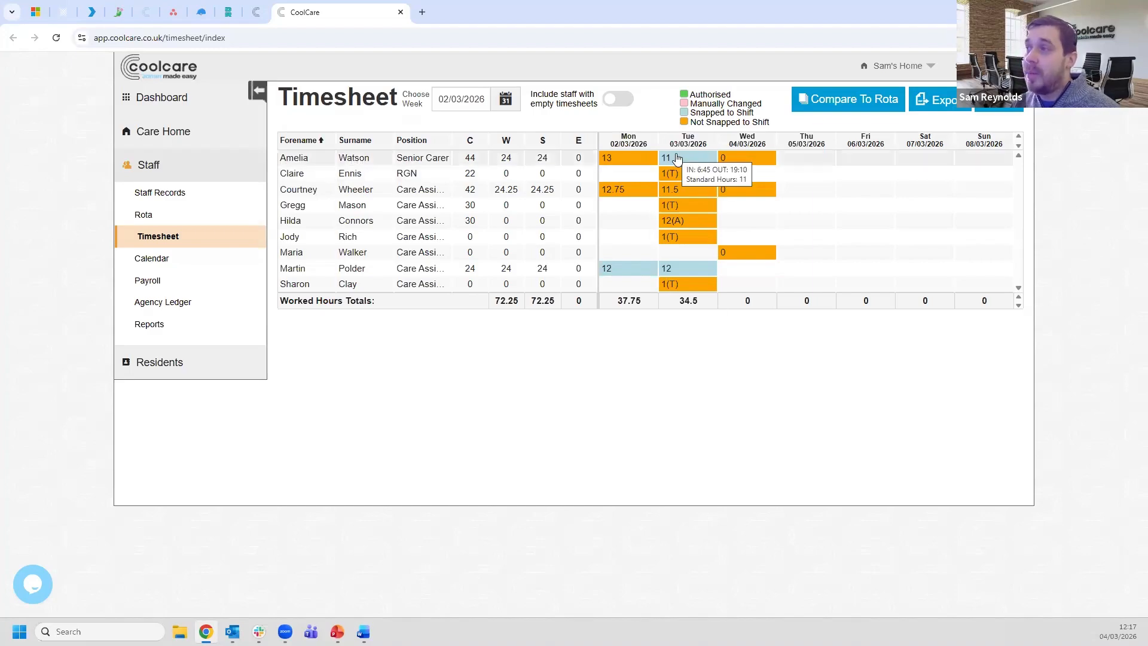
pyautogui.moveTo(691, 191)
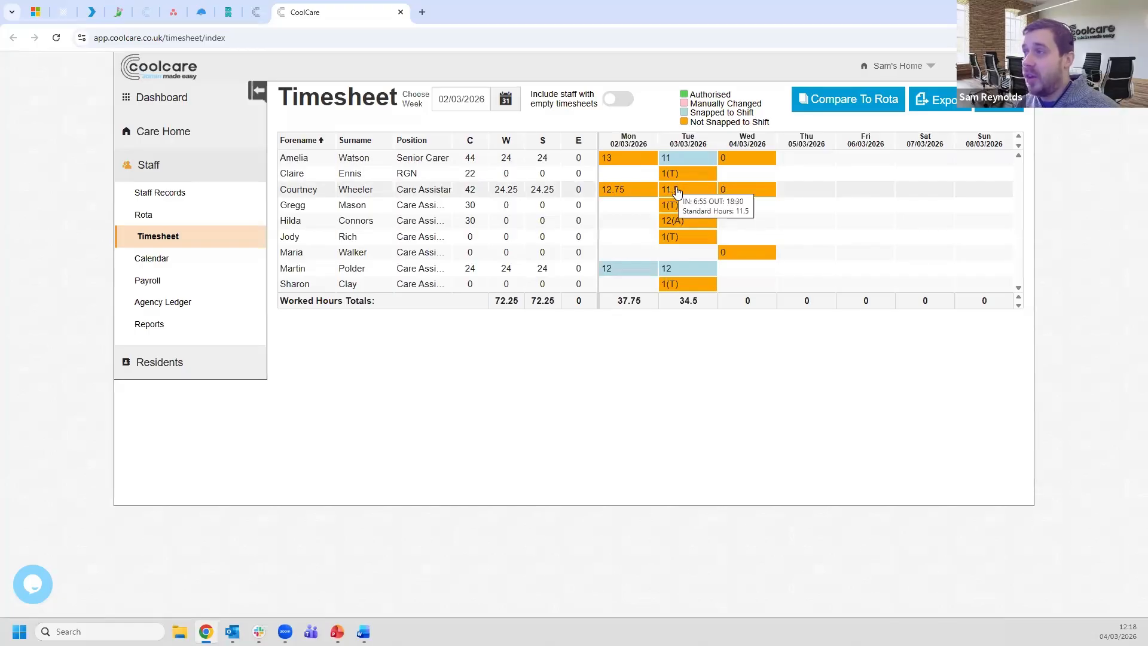
pyautogui.click(675, 188)
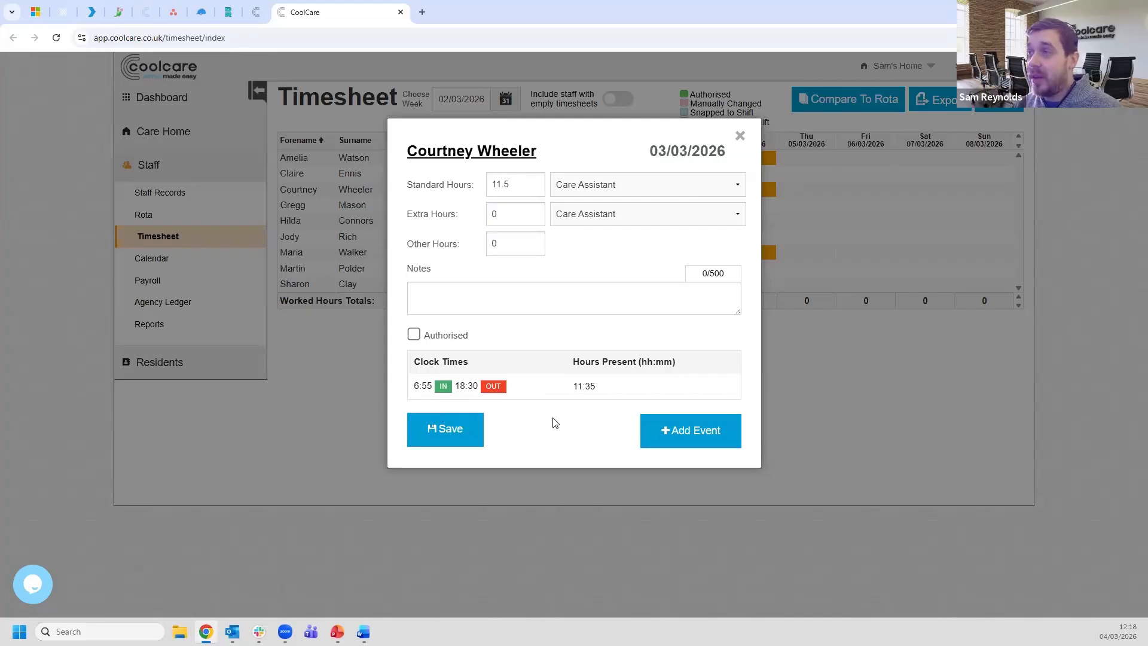
# - Reduce the Tuesday entry's Standard Hours from 11.5 to 11
pyautogui.click(518, 181)
pyautogui.press('BackSpace')
pyautogui.press('BackSpace')
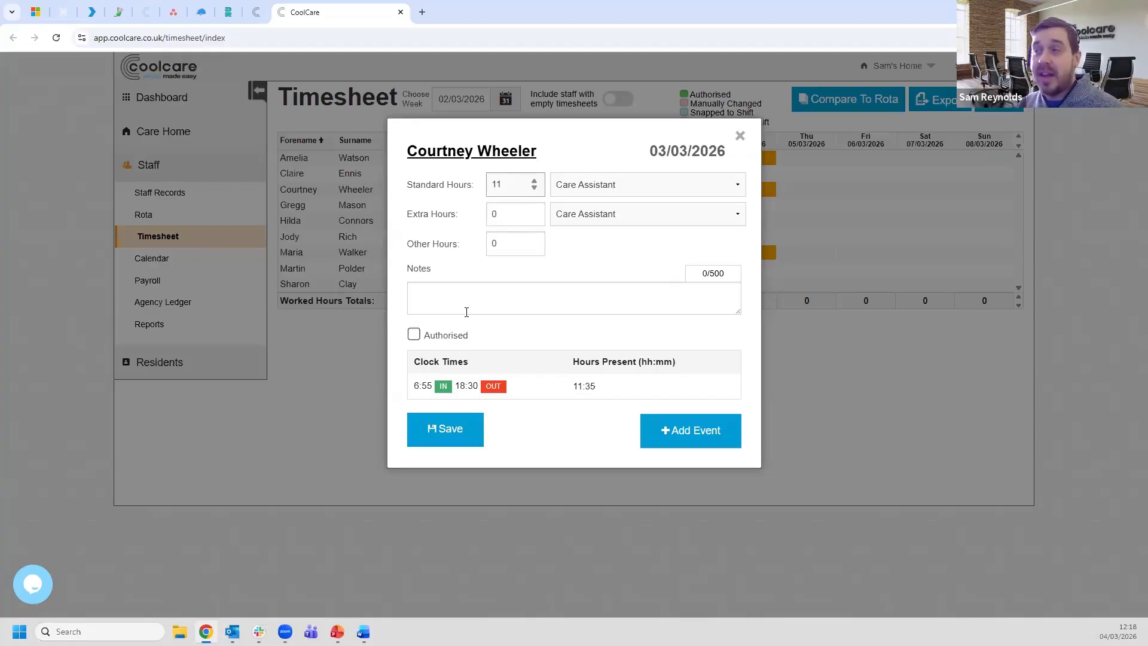
pyautogui.press('BackSpace')
pyautogui.write('0')
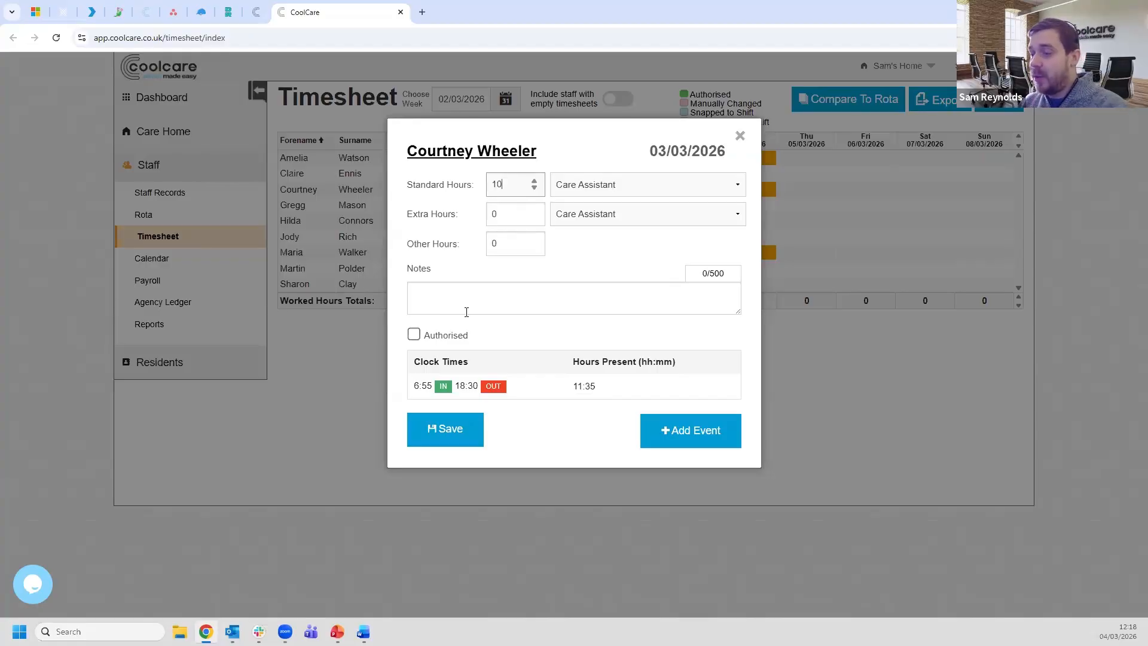
pyautogui.write('.5')
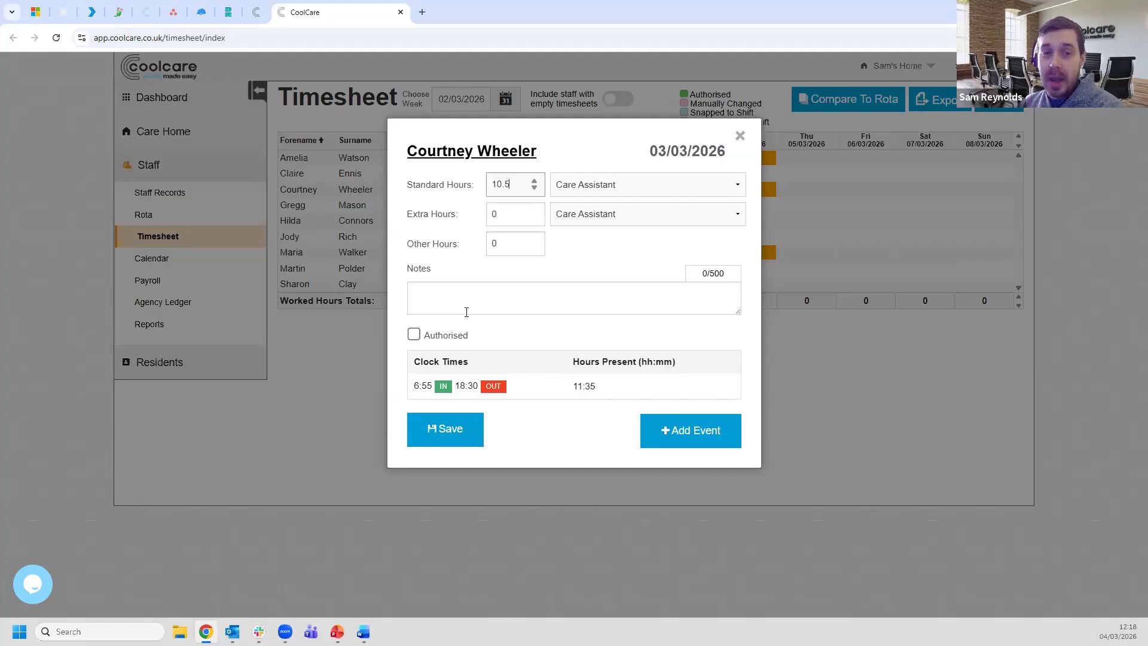
pyautogui.press('BackSpace')
pyautogui.press('BackSpace')
pyautogui.press('BackSpace')
pyautogui.write('11')
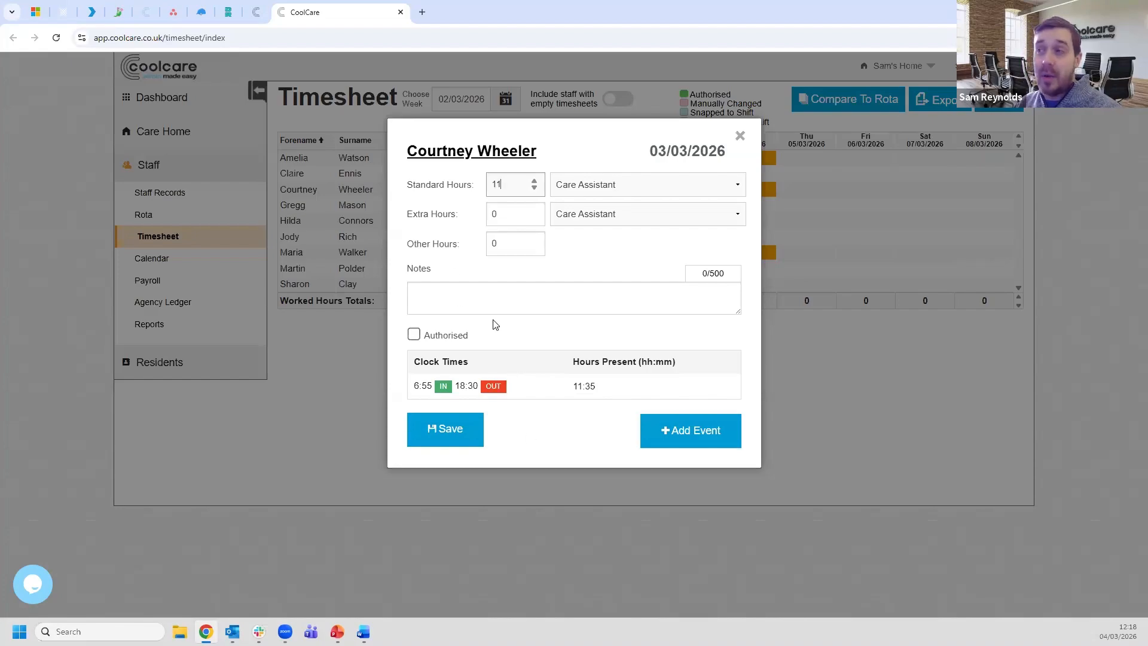
# - Add the note 'Clocked out early - break deducted' with the editor's initials, and save
pyautogui.click(465, 298)
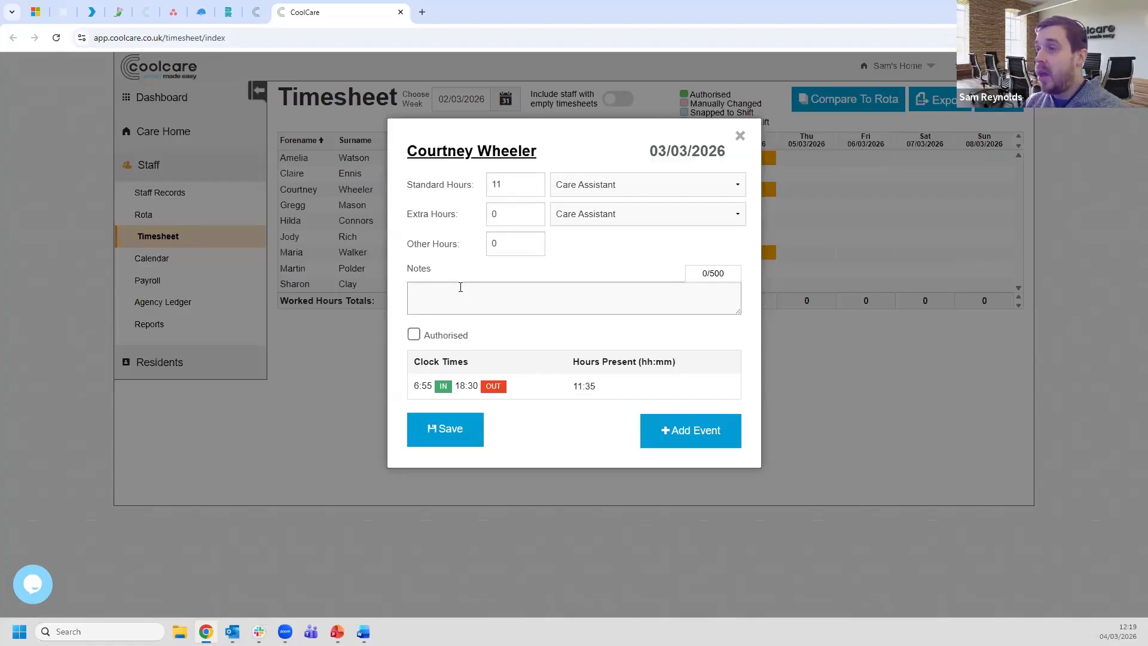
pyautogui.write('Clocked out ')
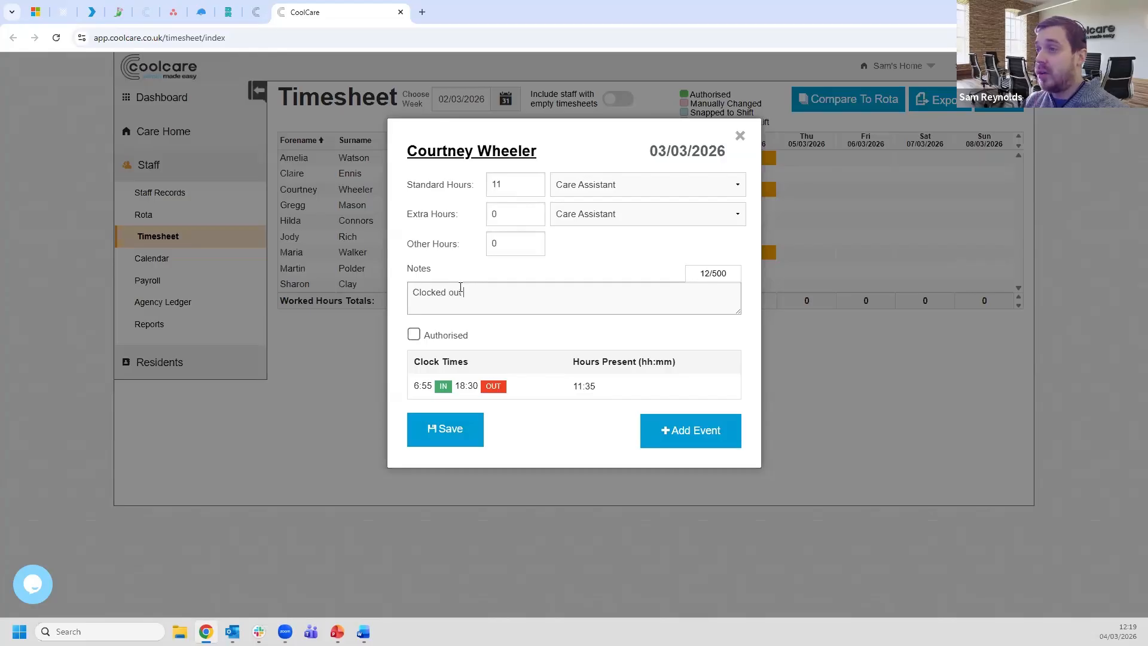
pyautogui.write('early - break d')
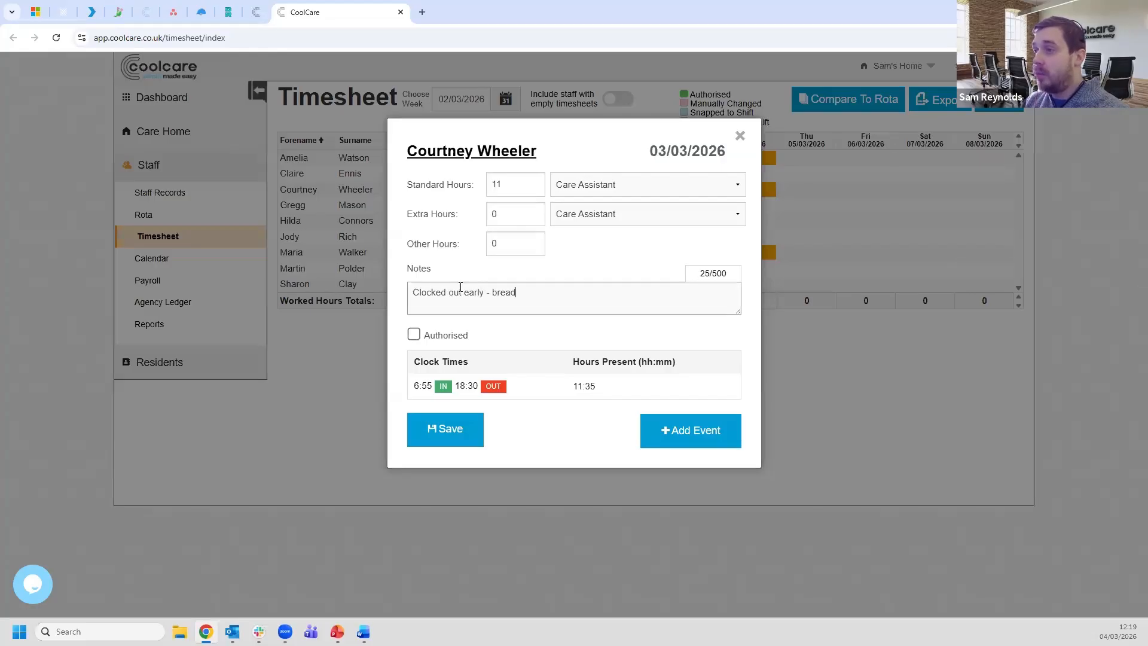
pyautogui.write('educted')
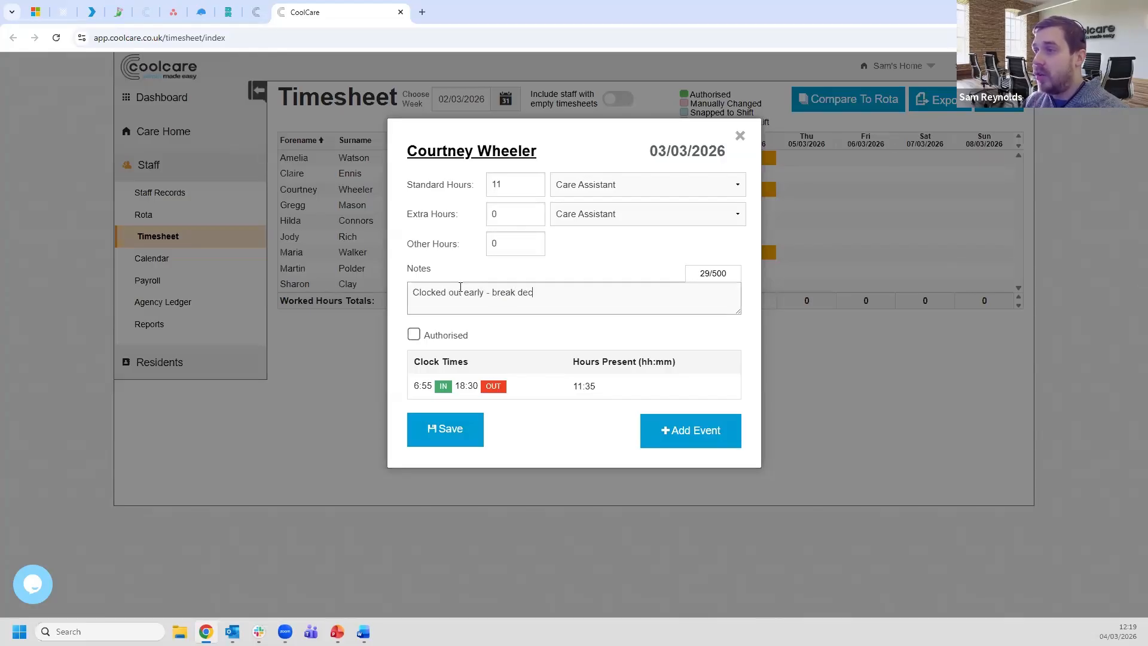
pyautogui.write(' - SR')
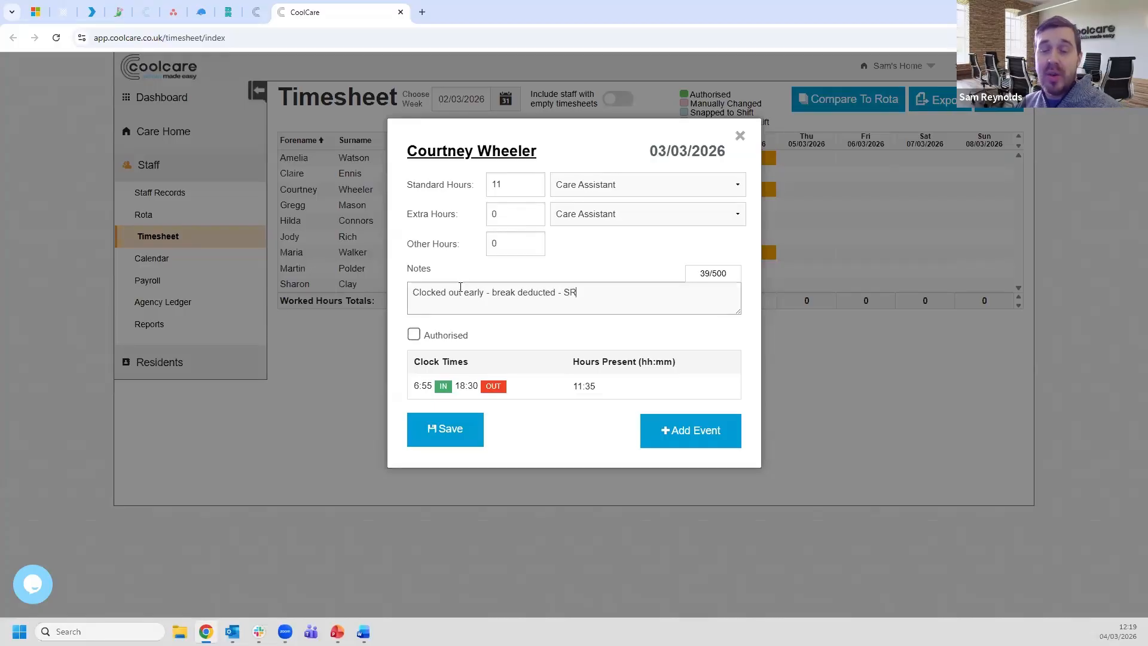
pyautogui.click(461, 441)
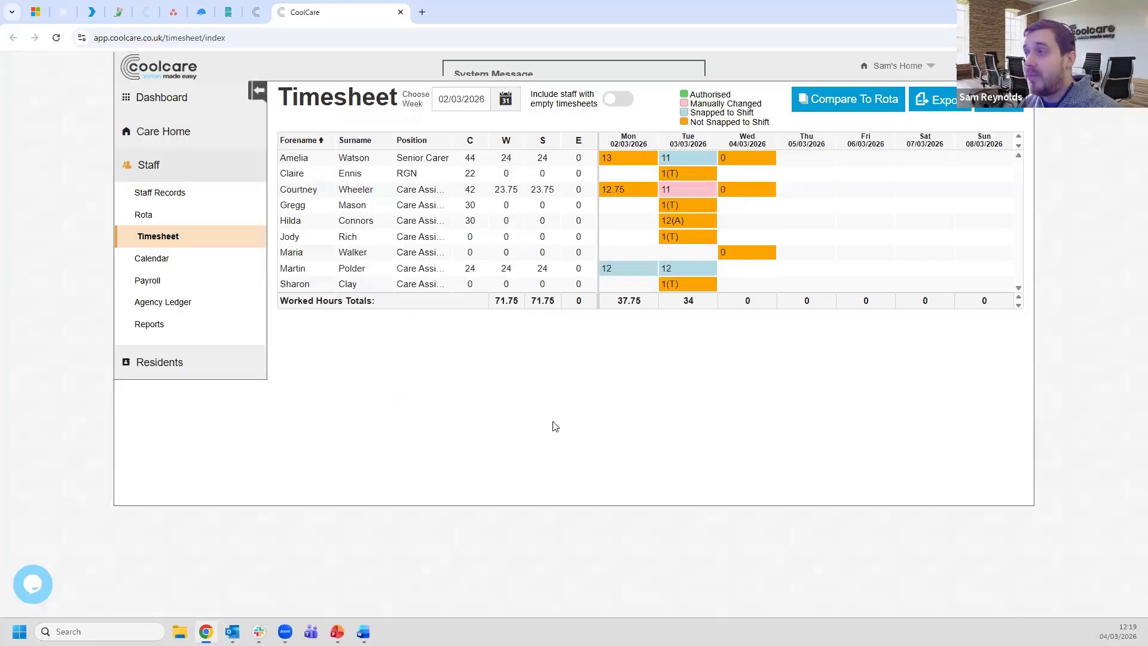
pyautogui.moveTo(688, 192)
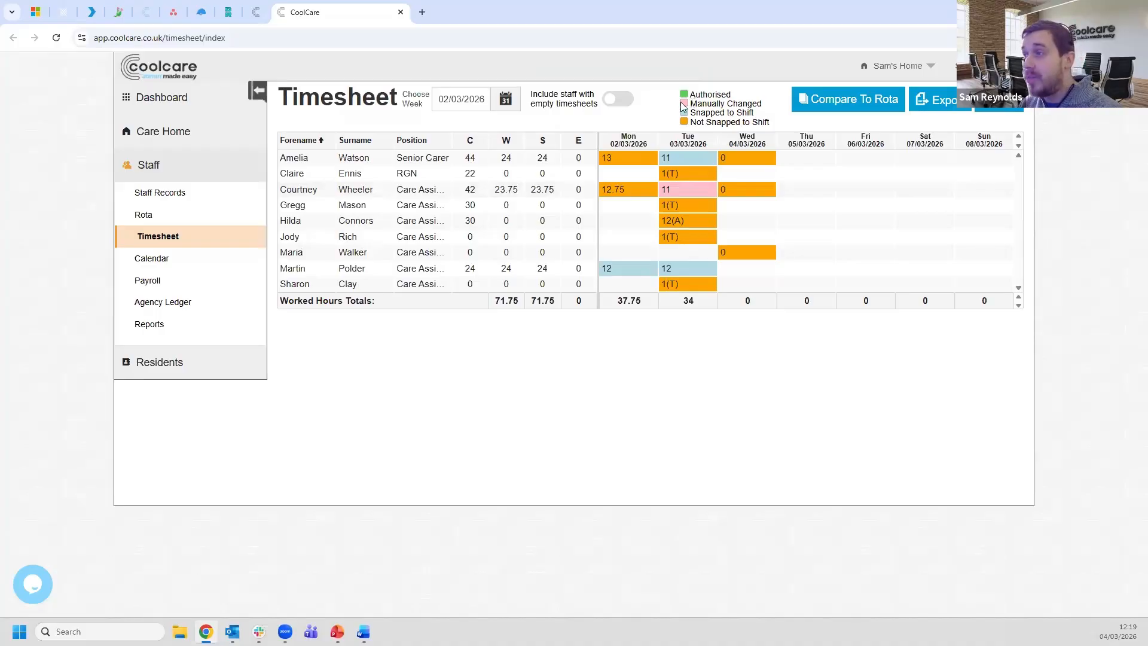
# - Change Monday's 12.75-hour entry to 11 standard plus 0.75 extra hours and save it
pyautogui.click(631, 193)
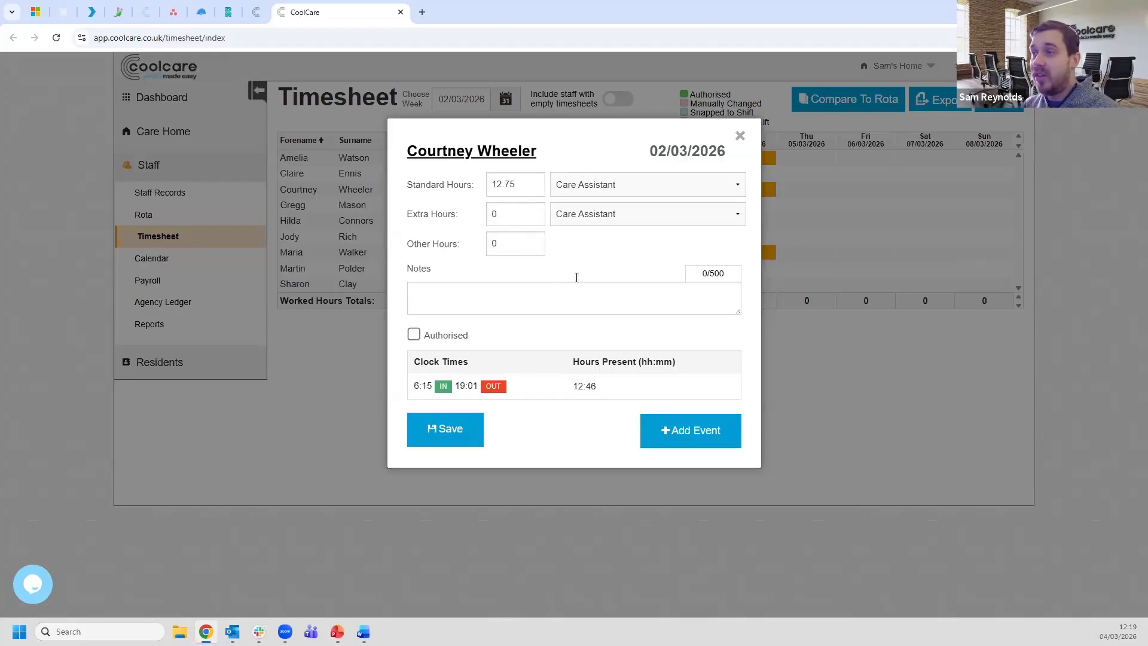
pyautogui.click(533, 189)
pyautogui.click(534, 188)
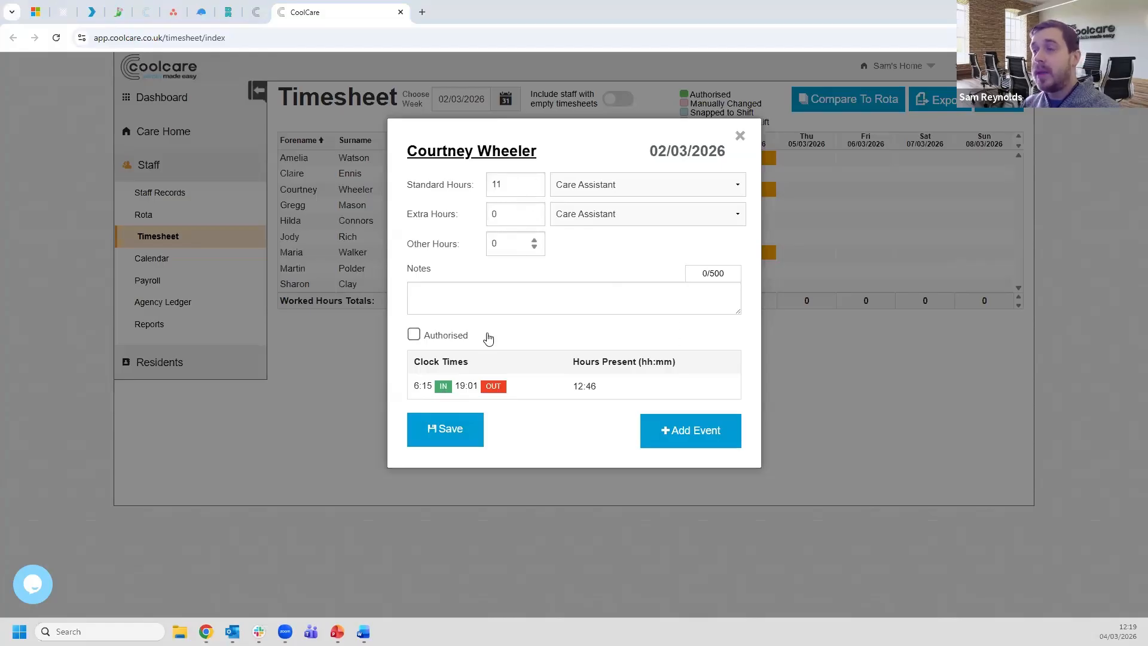
pyautogui.click(516, 214)
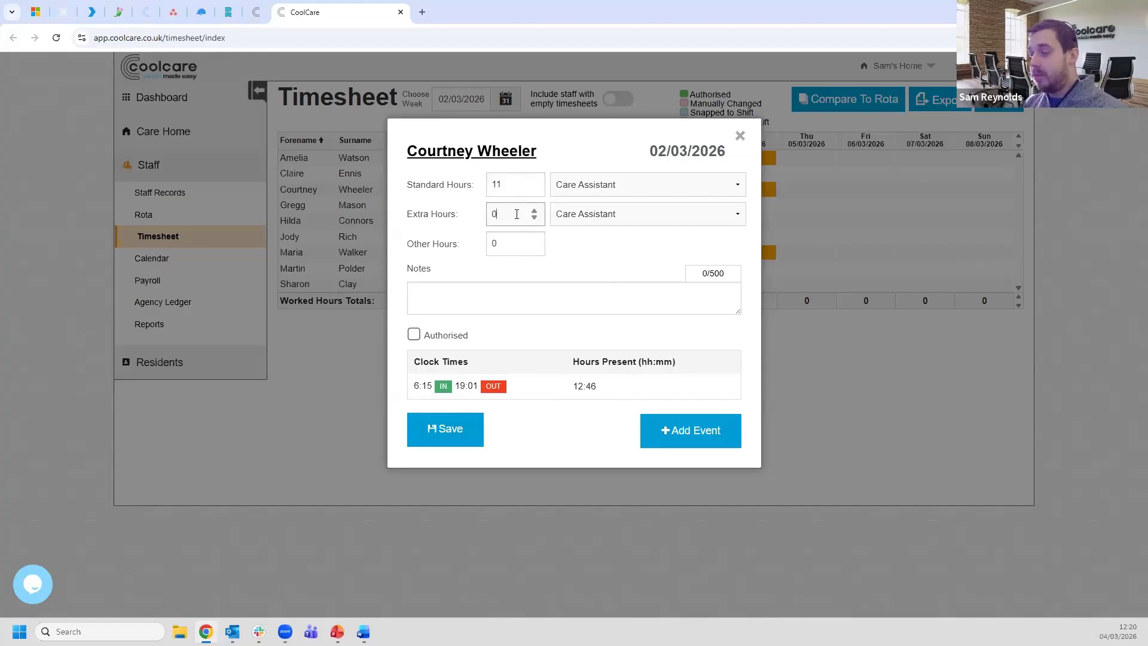
pyautogui.write('.75')
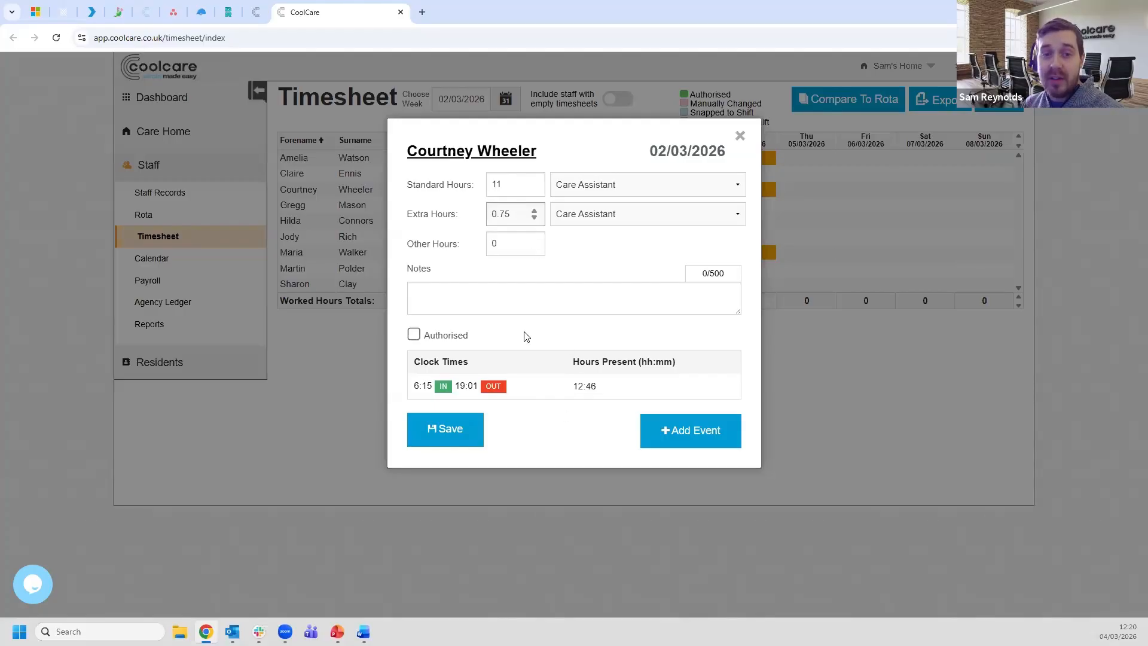
pyautogui.click(464, 441)
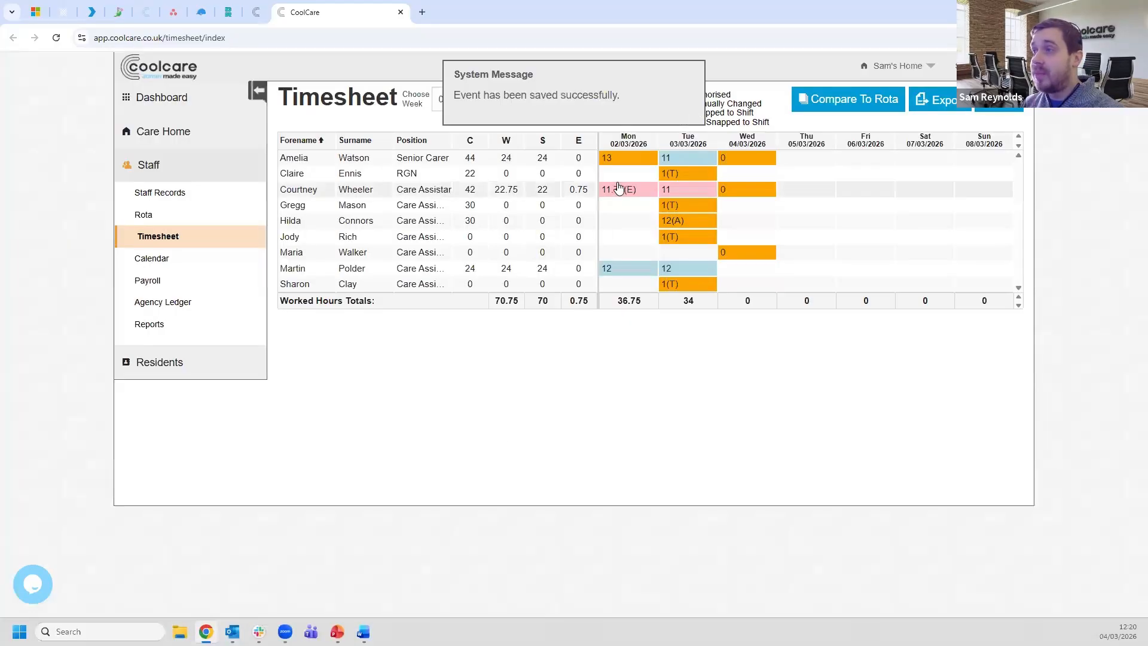
pyautogui.moveTo(634, 197)
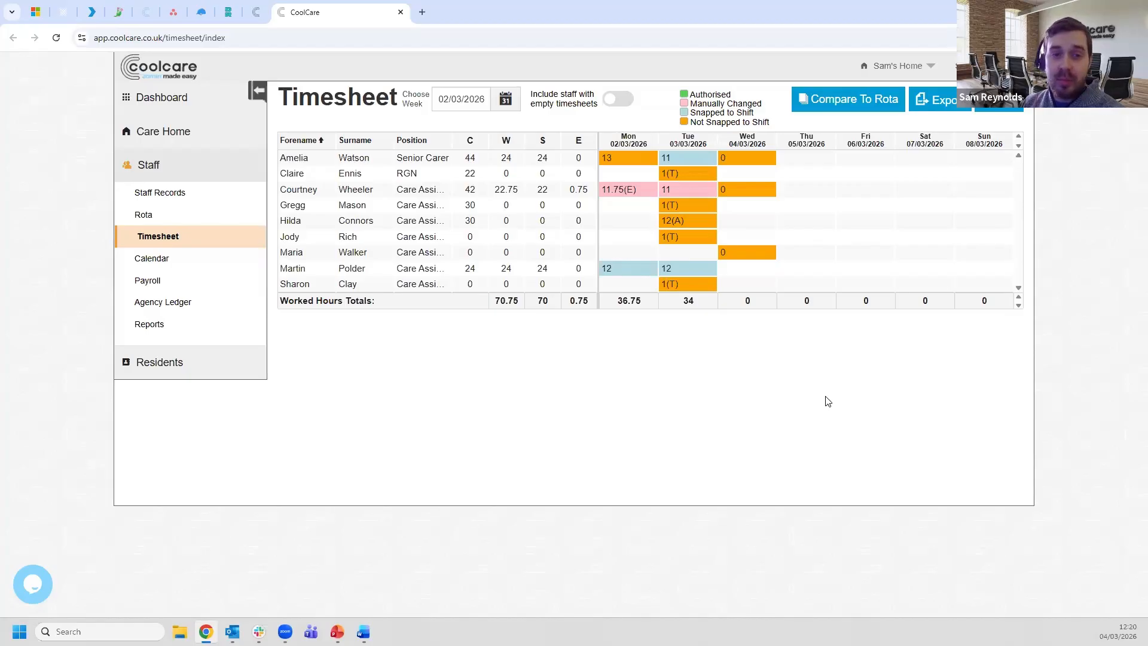
pyautogui.moveTo(622, 161)
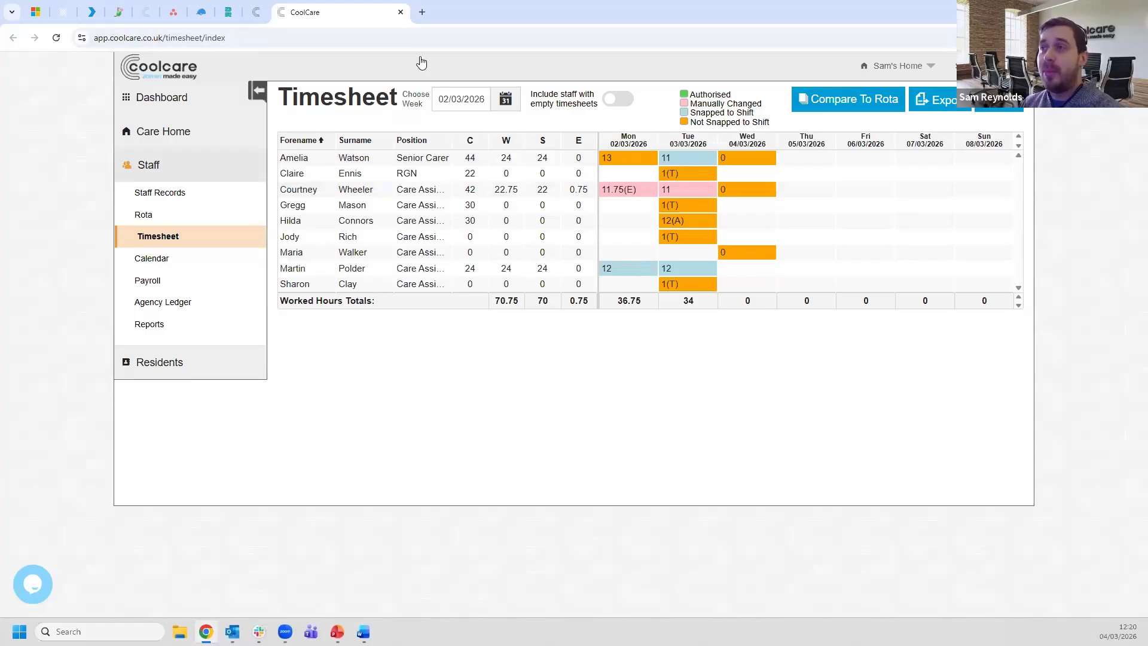
pyautogui.click(254, 15)
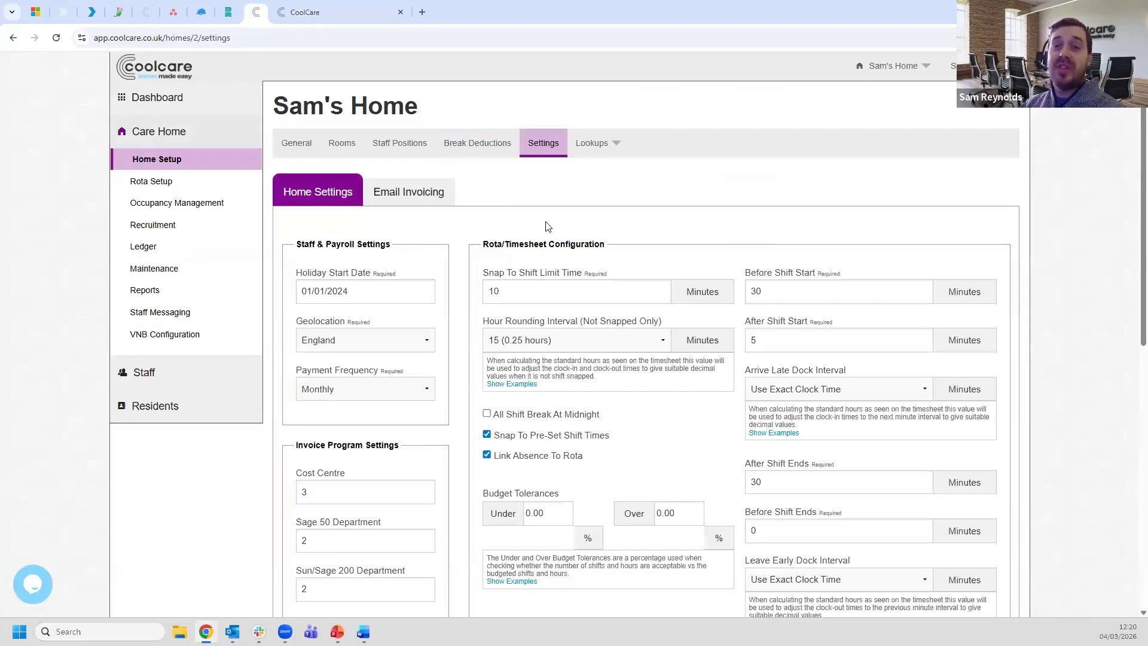
# - Review the home's break deduction rules and the Care Assistant position's break deduction overrides
pyautogui.click(479, 148)
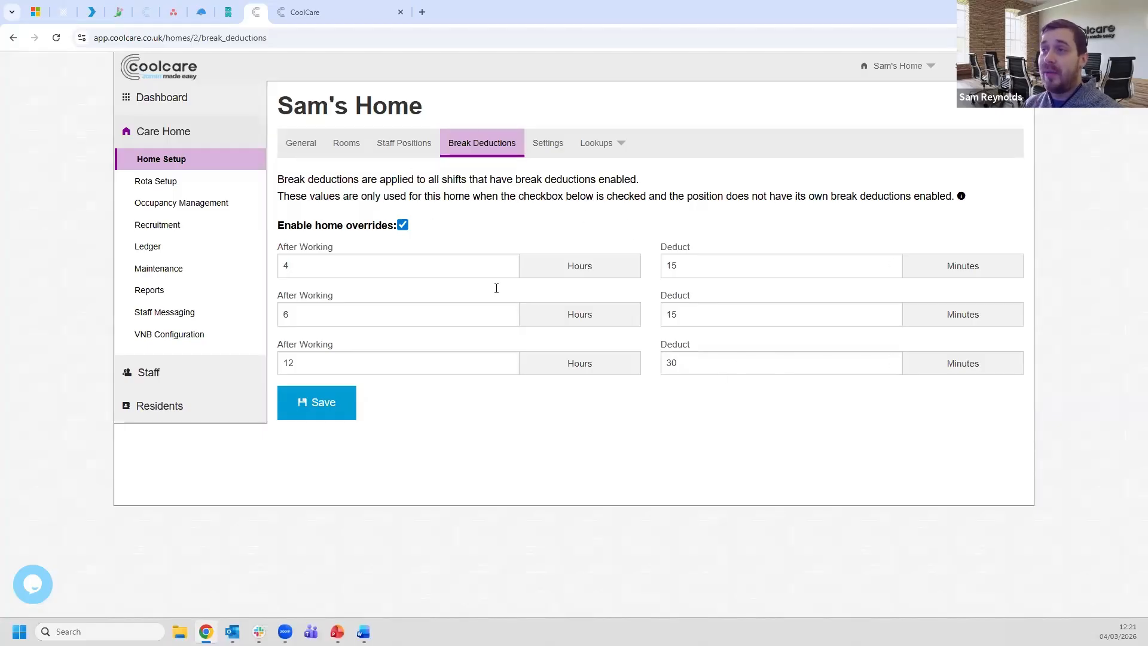
pyautogui.click(404, 142)
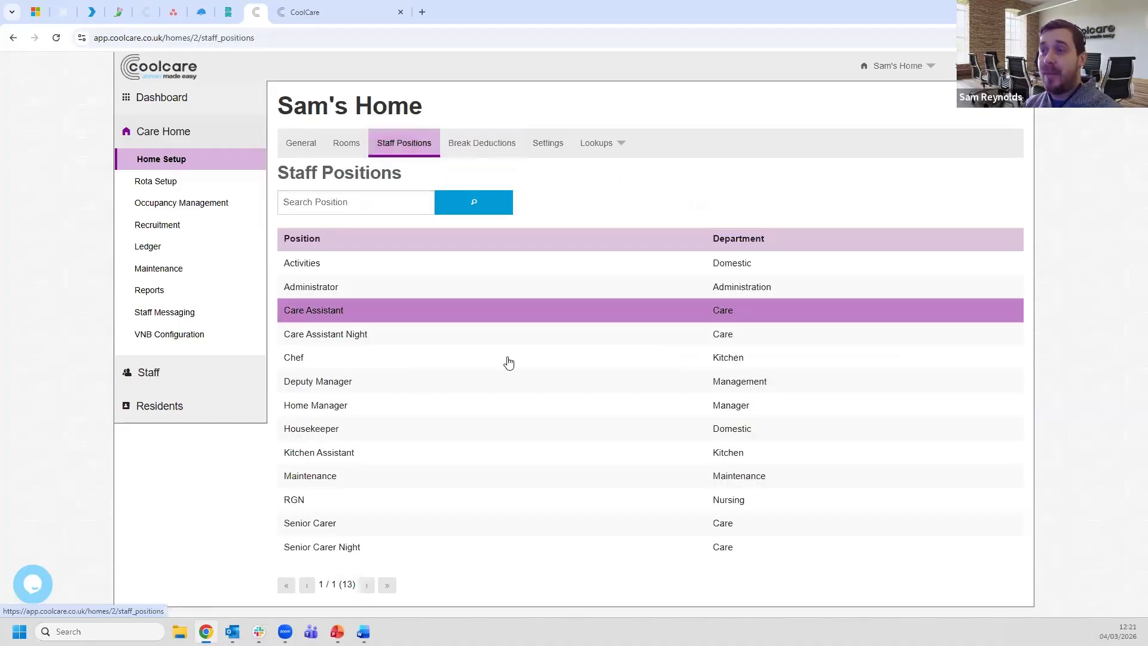
pyautogui.click(489, 316)
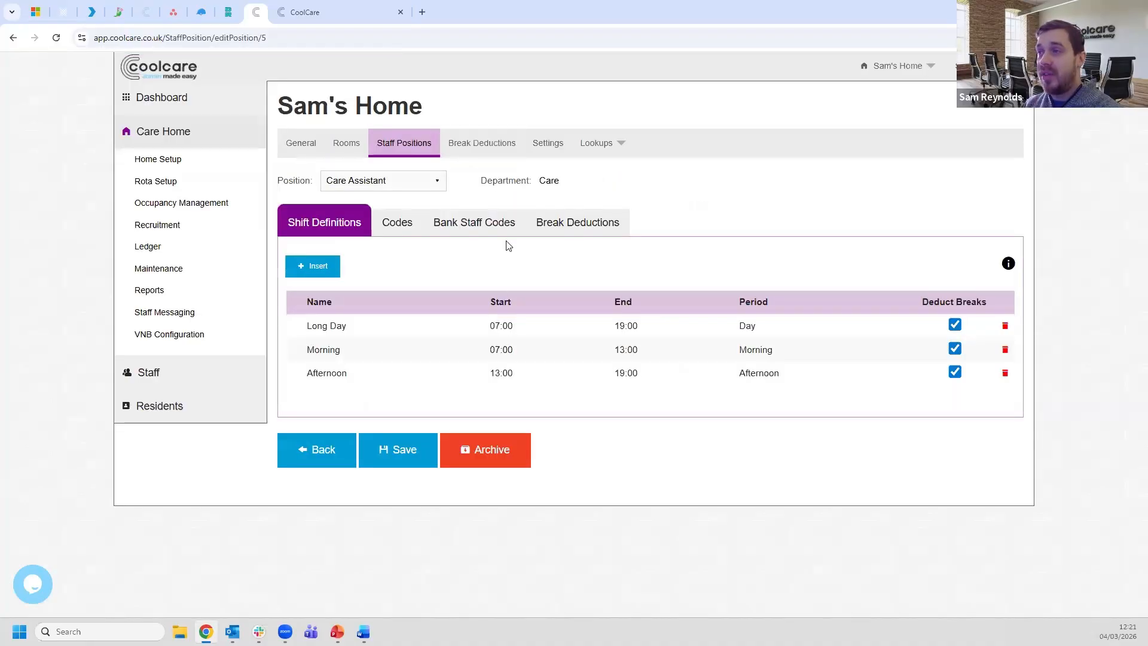
pyautogui.click(581, 233)
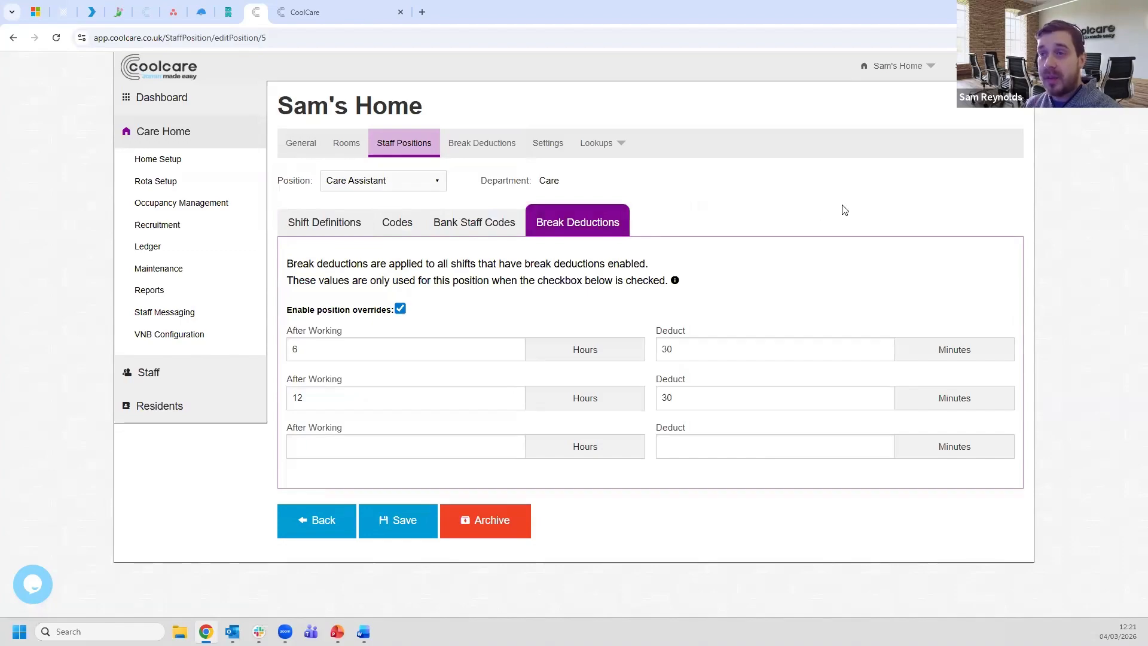
pyautogui.click(342, 13)
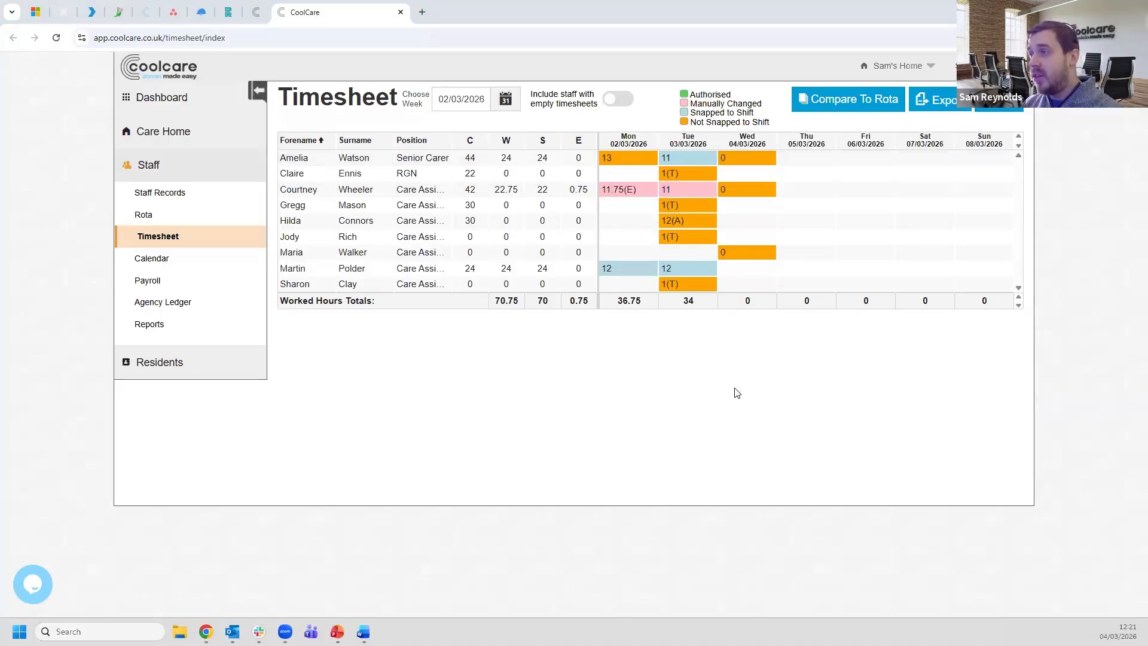
# - Set the Senior Carer's Monday entry to 11 standard plus 1 extra hour and save
pyautogui.moveTo(623, 162)
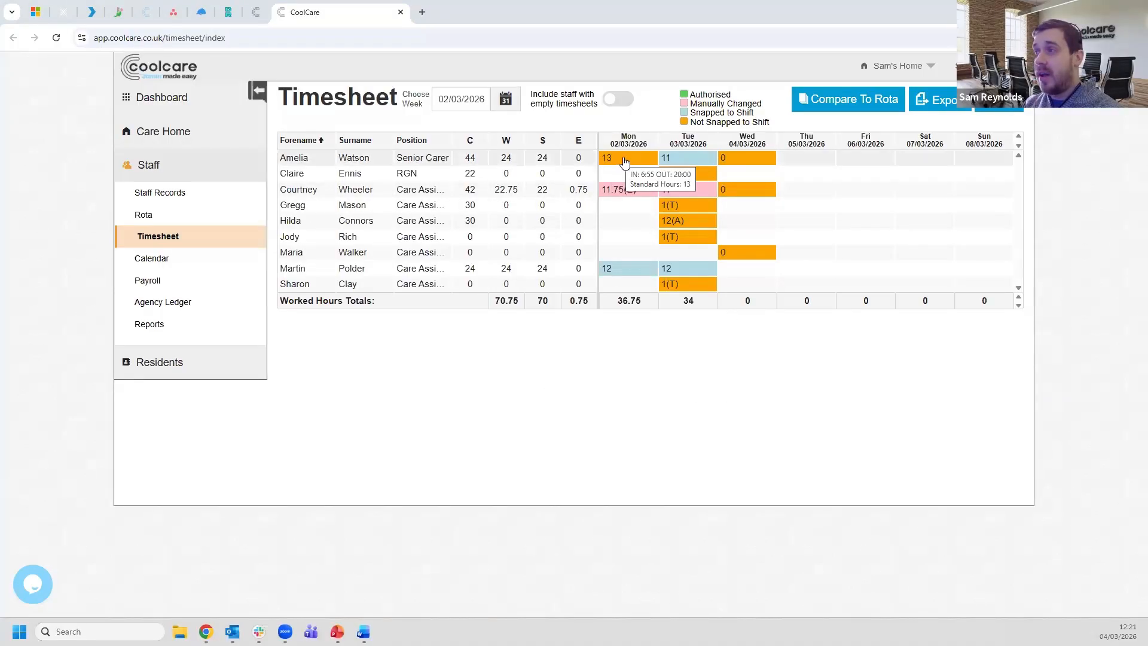
pyautogui.click(623, 161)
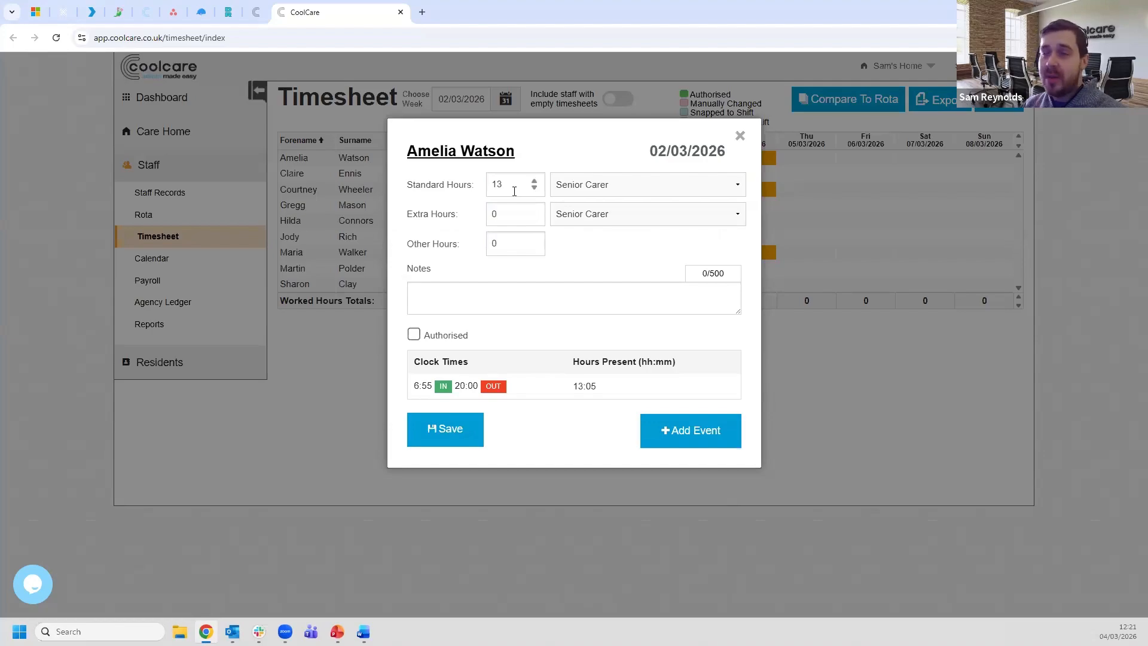
pyautogui.click(535, 189)
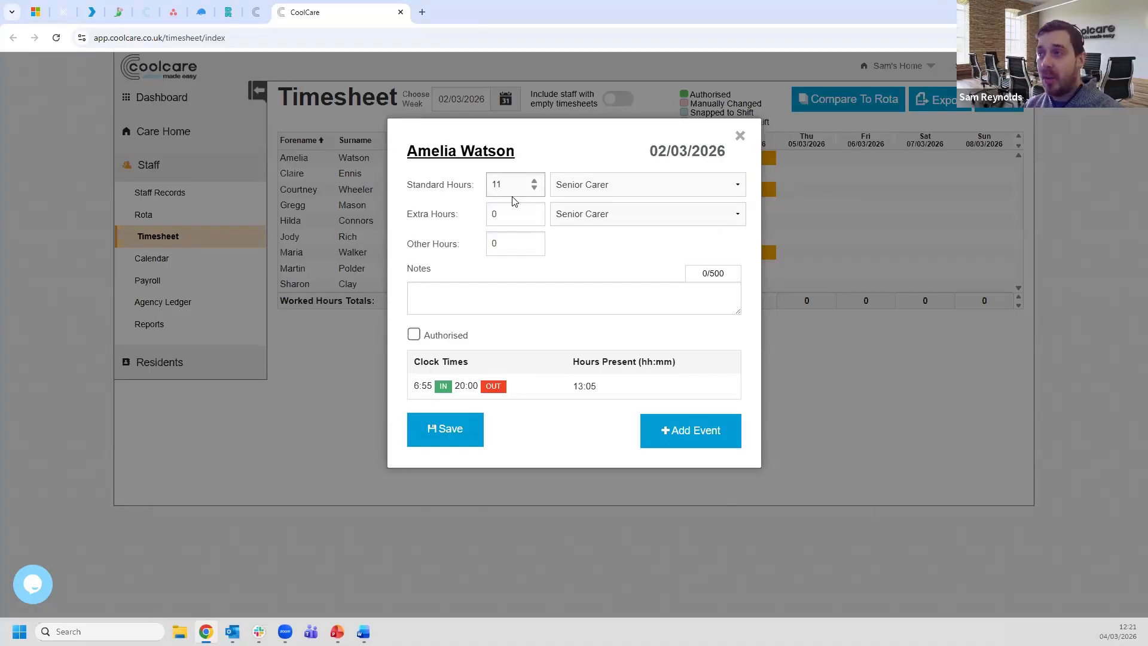
pyautogui.click(510, 214)
pyautogui.press('BackSpace')
pyautogui.write('1')
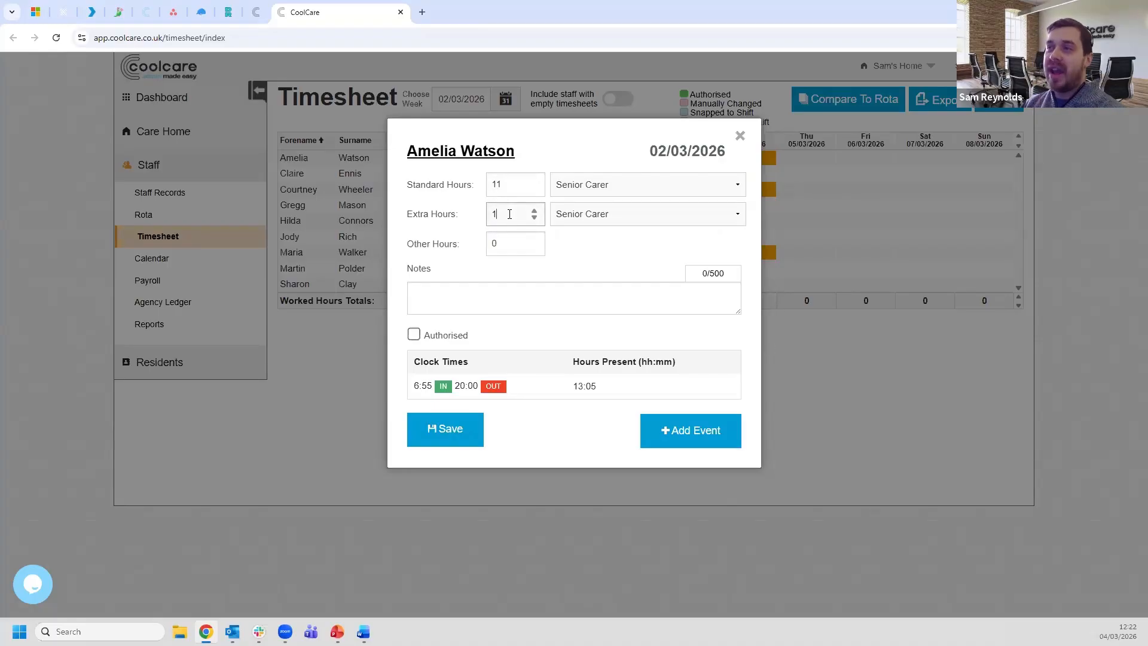
pyautogui.click(557, 422)
pyautogui.click(449, 442)
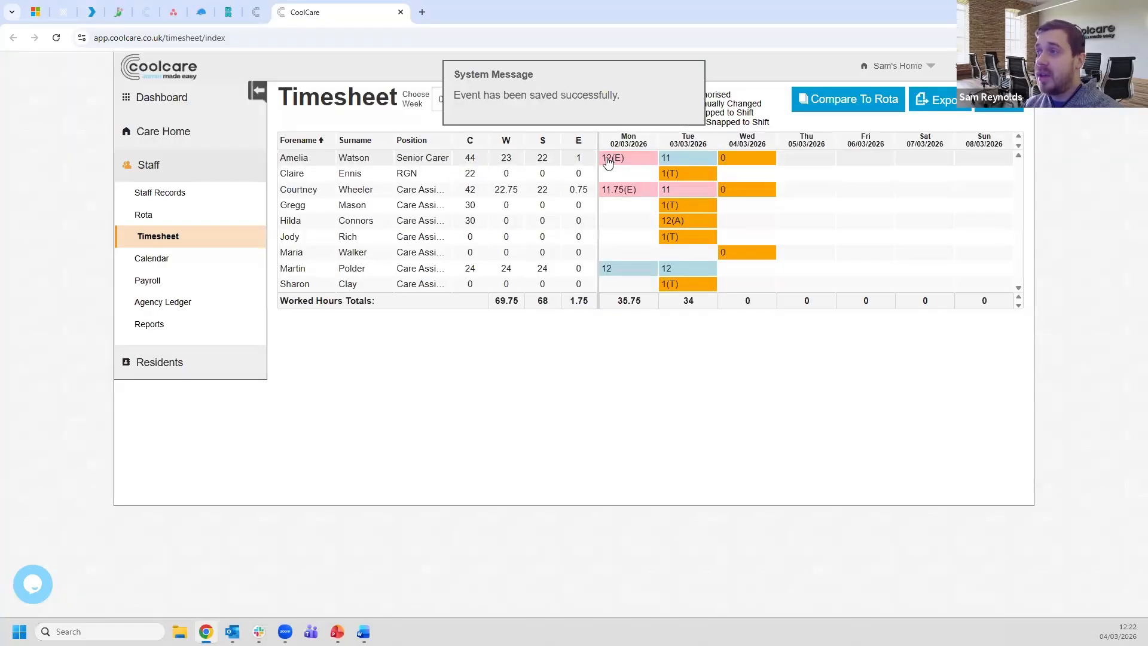
pyautogui.moveTo(607, 159)
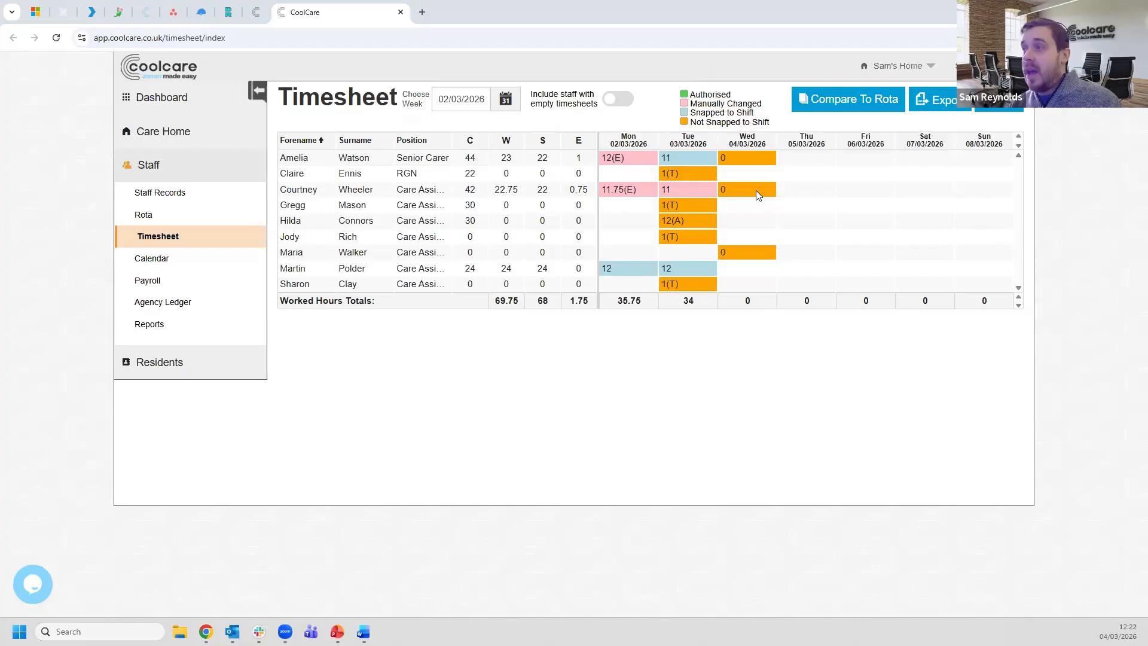
# - Tick Authorised on the third staff member's Tuesday 11-hour entry and save it
pyautogui.click(693, 190)
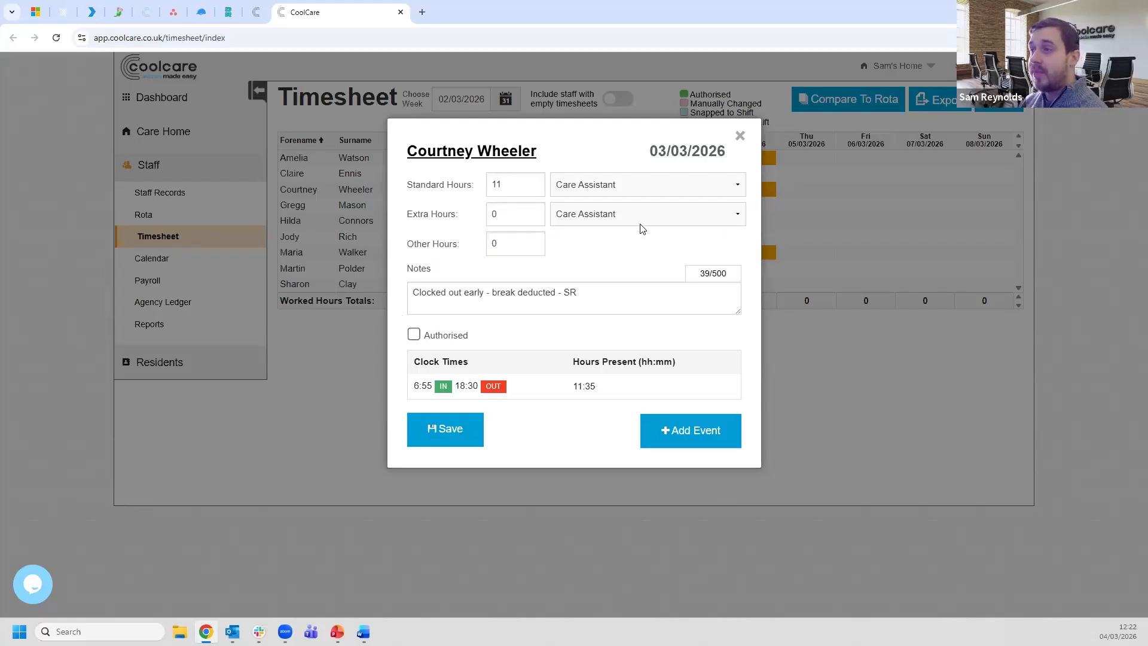
pyautogui.click(741, 137)
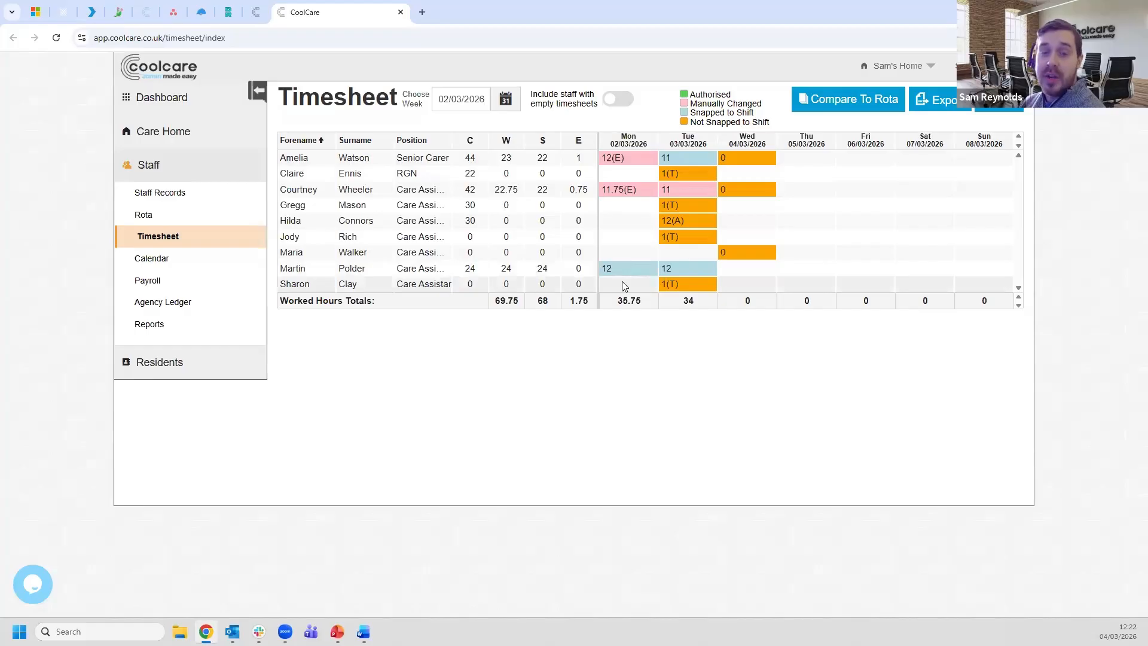
pyautogui.click(686, 189)
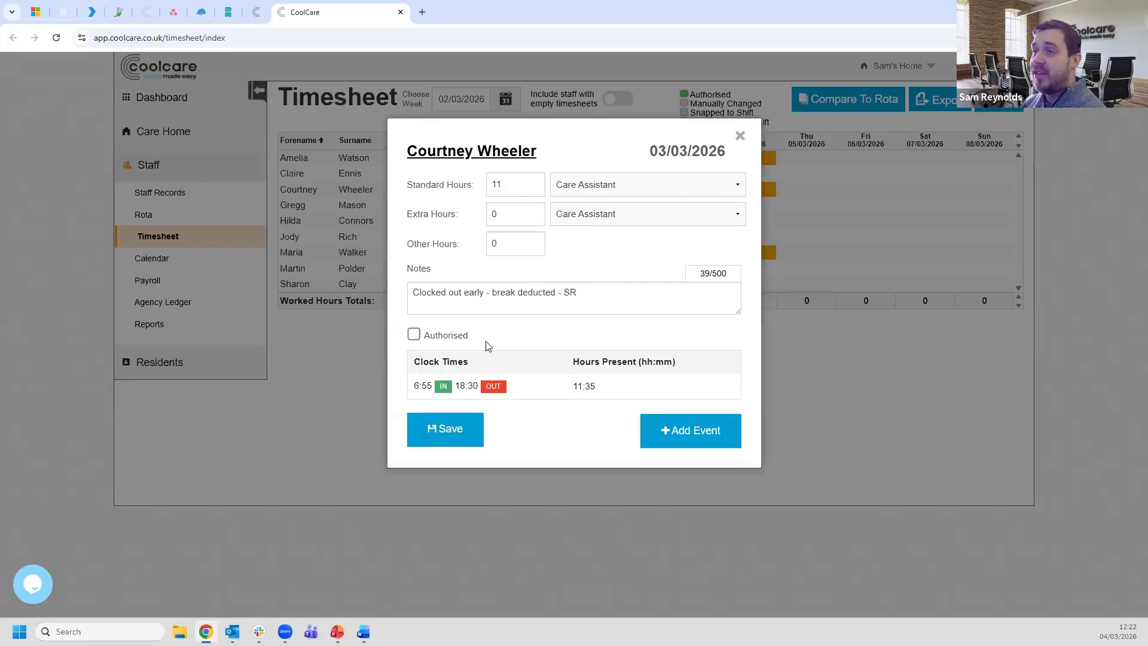
pyautogui.click(417, 337)
pyautogui.click(451, 433)
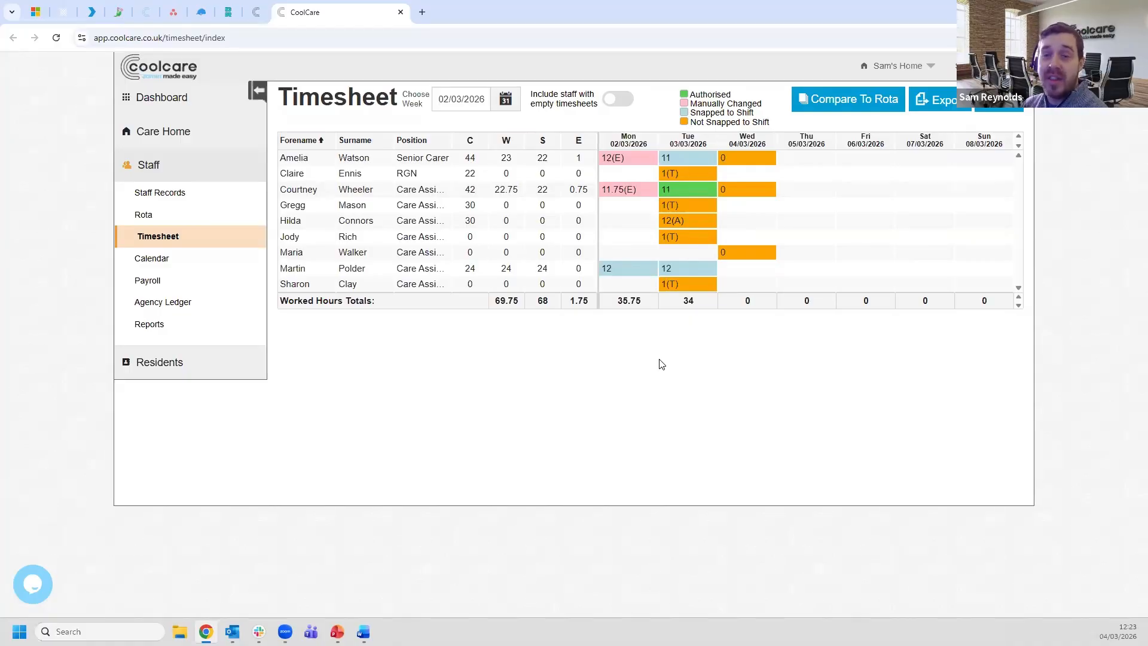
# - Authorise and save the Monday entries: the Care Assistant's 11.75(E) and the Senior Carer's 12(E)
pyautogui.click(624, 190)
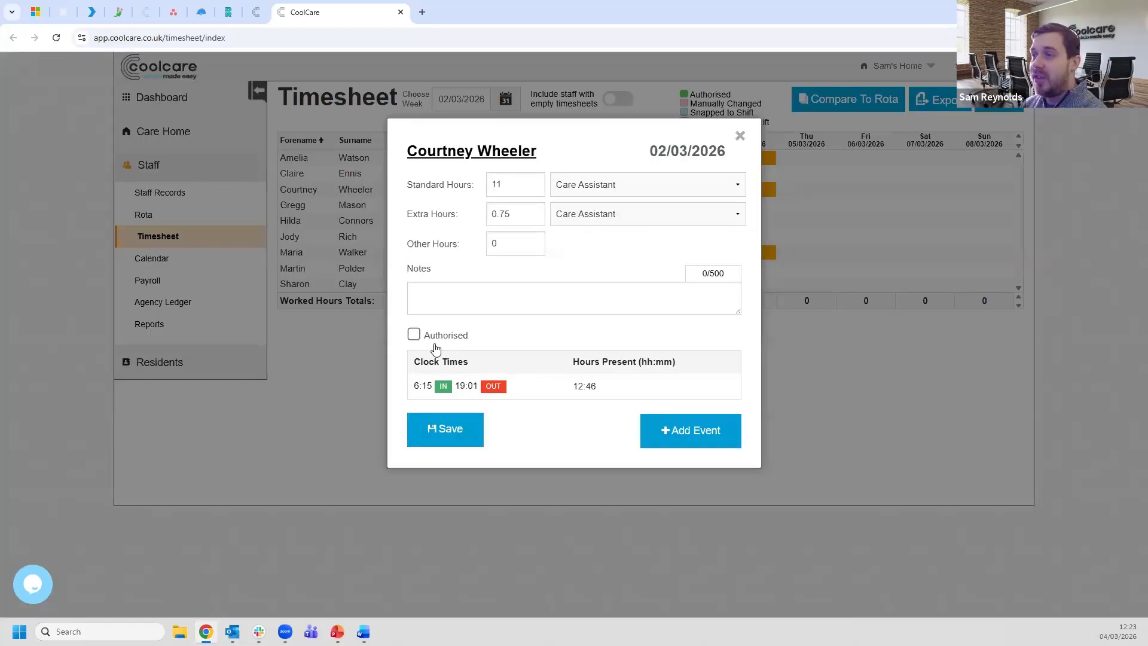
pyautogui.click(414, 335)
pyautogui.click(453, 442)
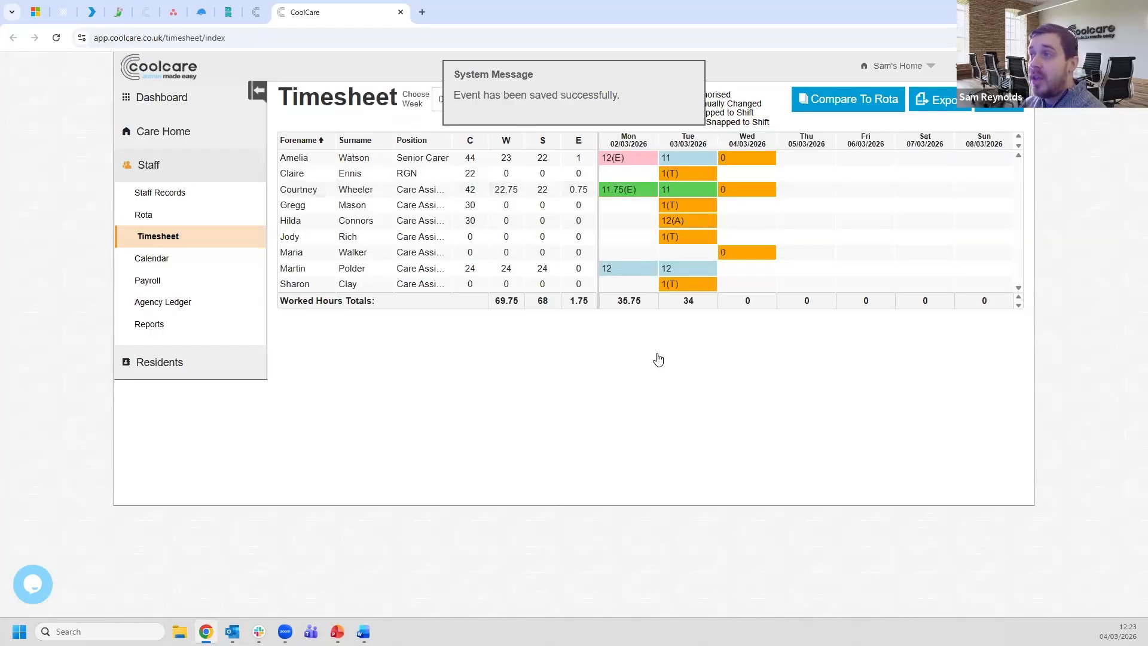
pyautogui.click(616, 158)
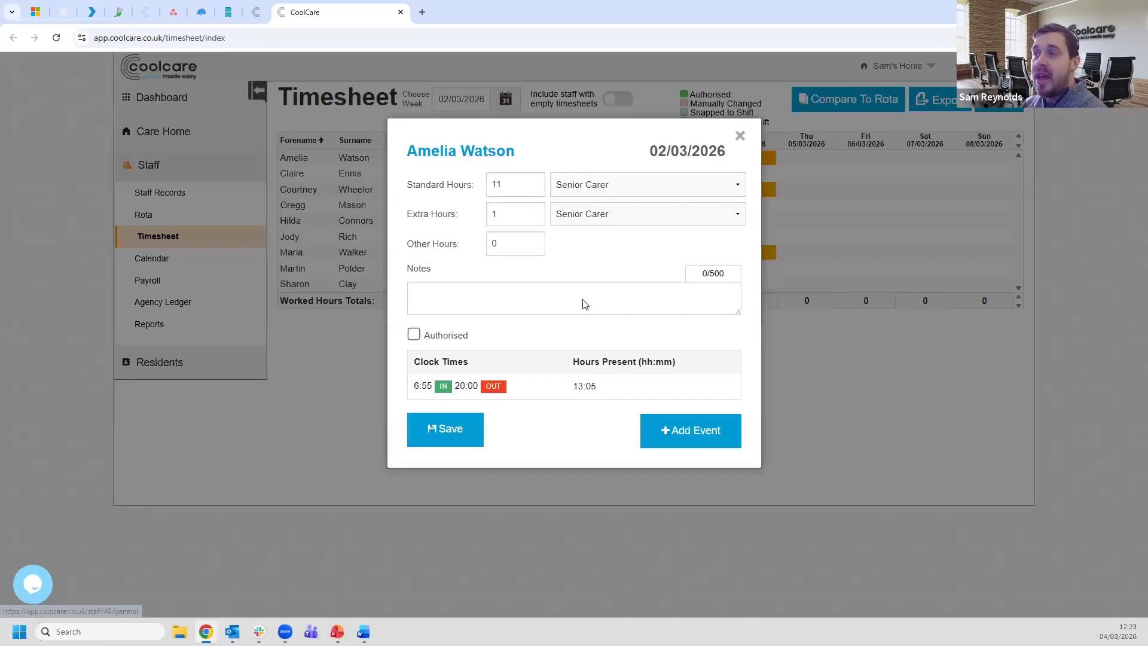
pyautogui.click(414, 335)
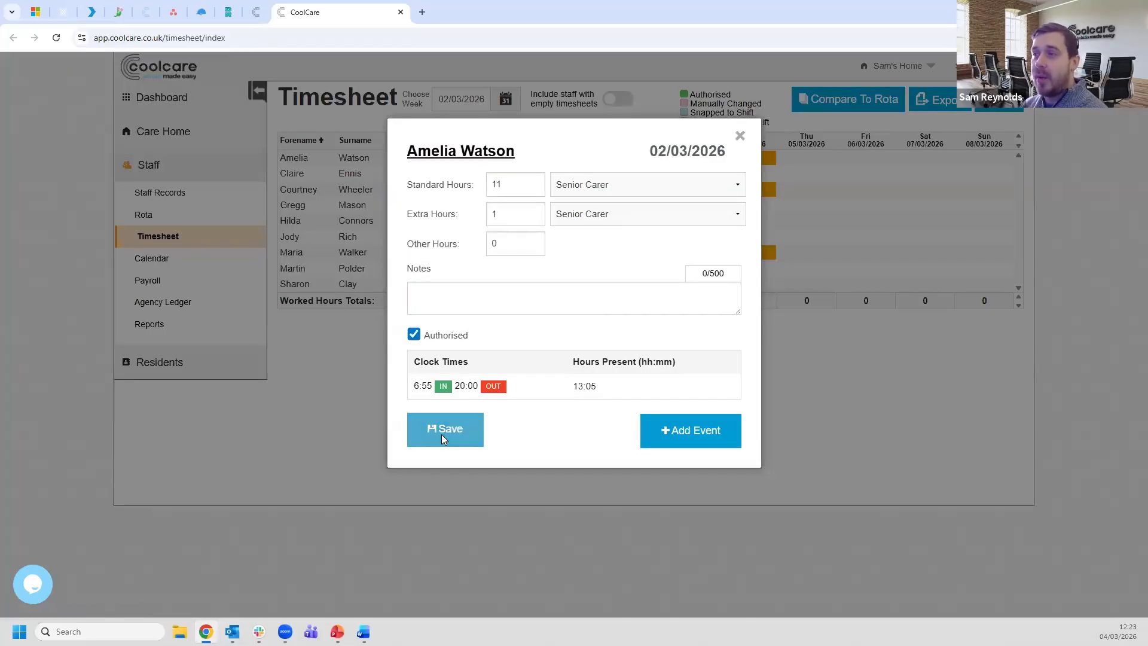
pyautogui.click(442, 436)
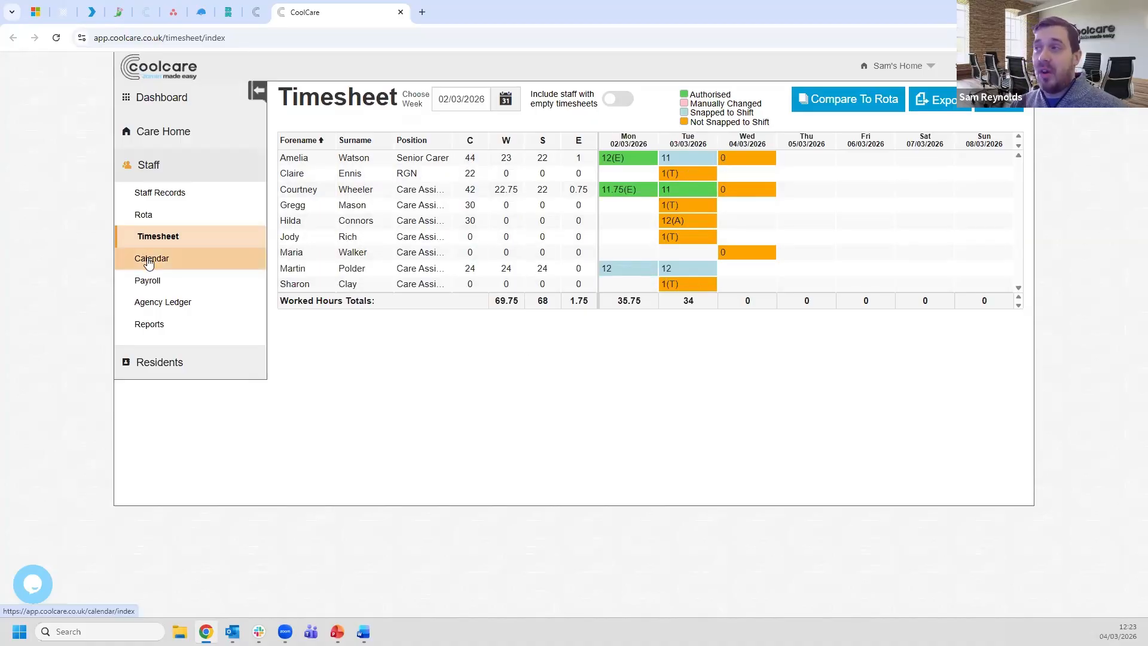
pyautogui.click(673, 222)
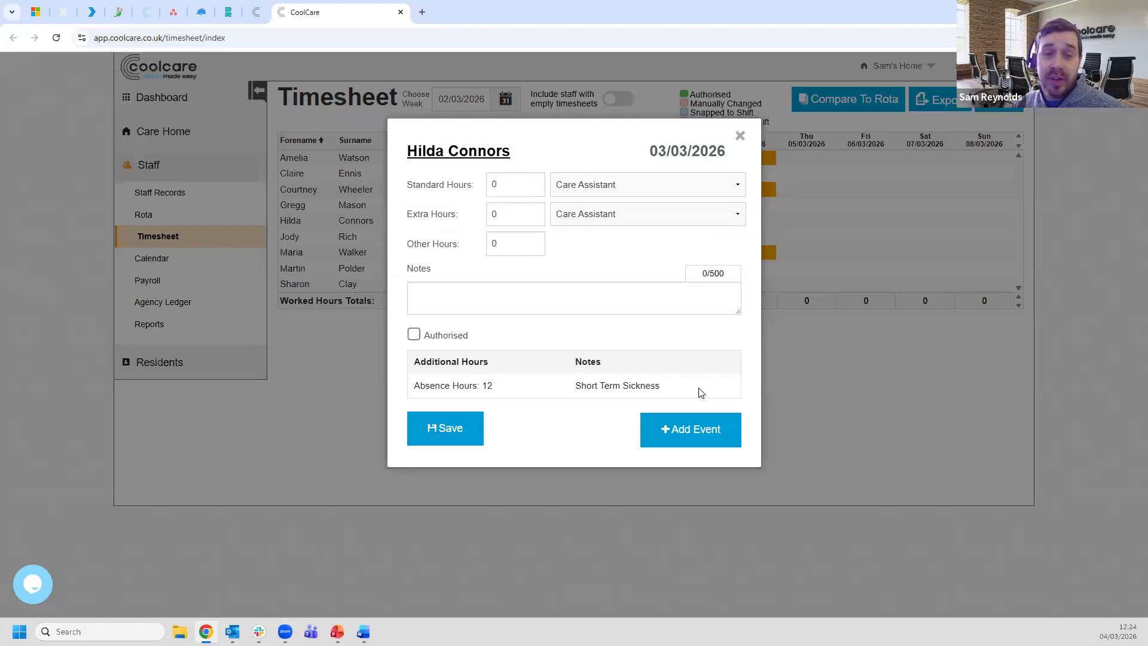
pyautogui.click(741, 136)
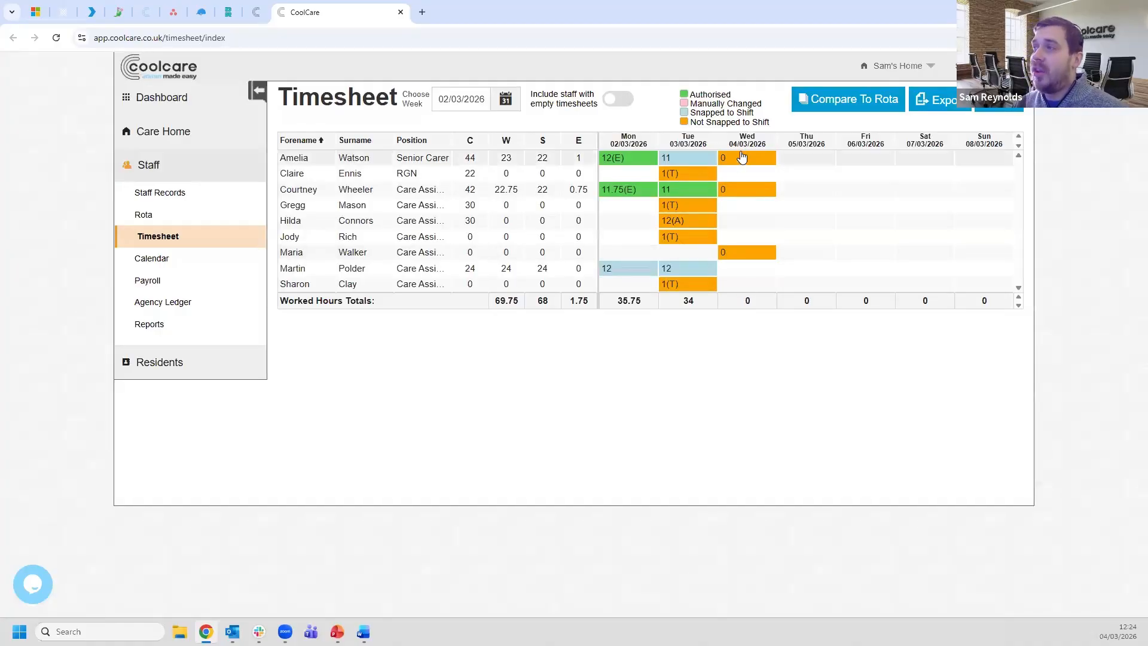
pyautogui.moveTo(738, 162)
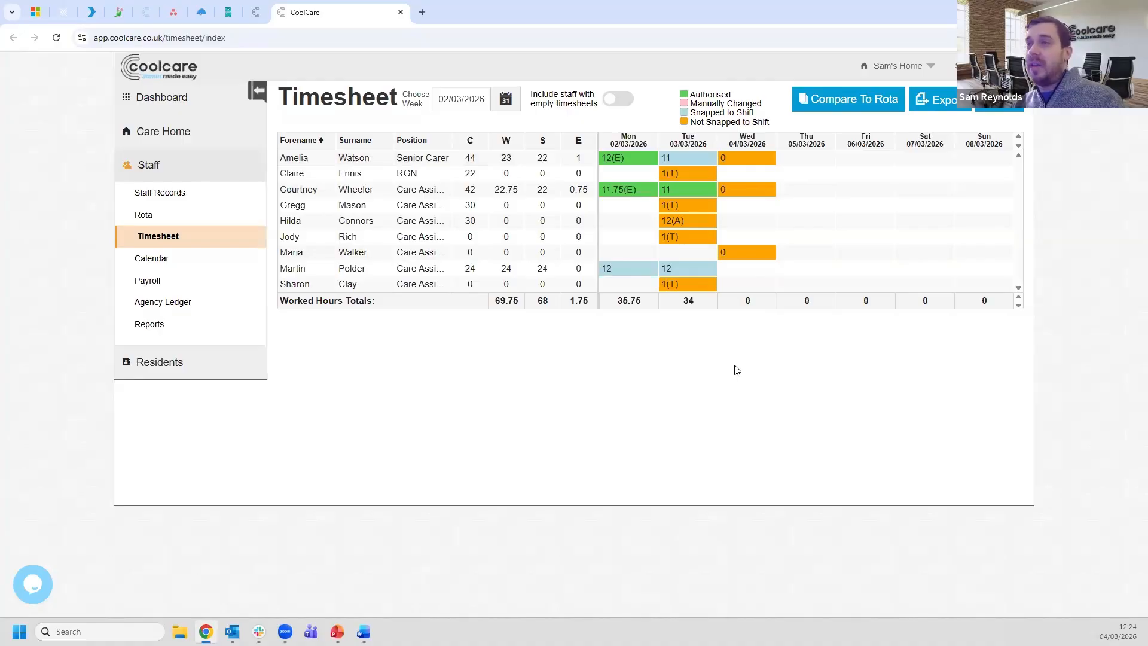
pyautogui.moveTo(735, 258)
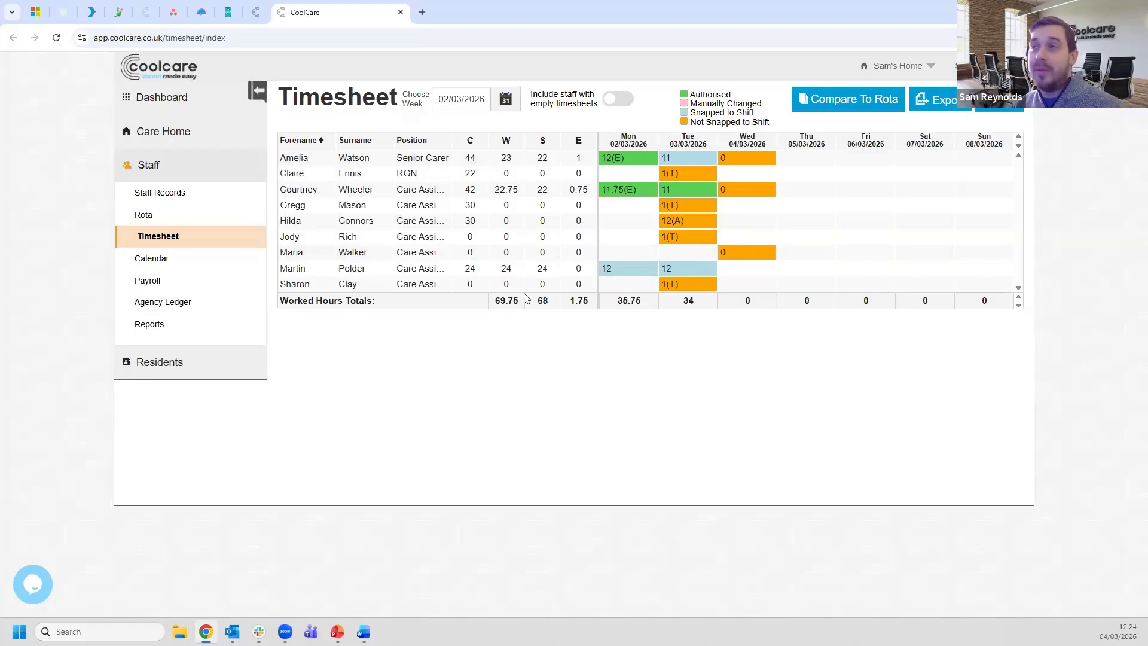
pyautogui.click(400, 12)
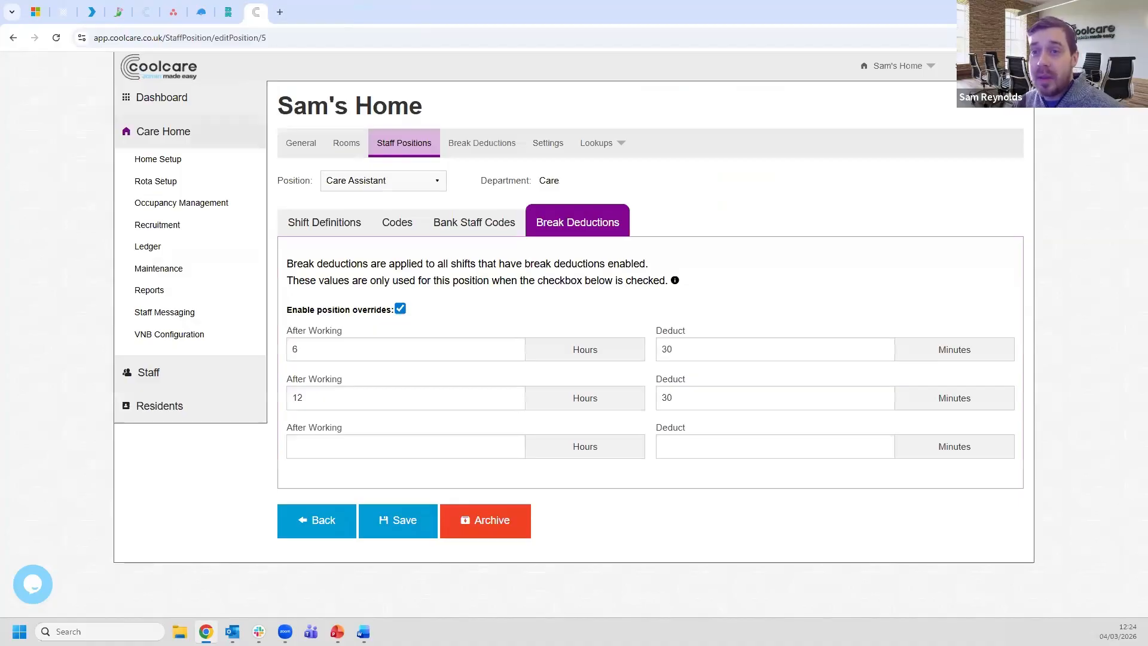
# - Return to the training slideshow at slide 5, continuous professional development
pyautogui.hotkey('alt', 'Tab')
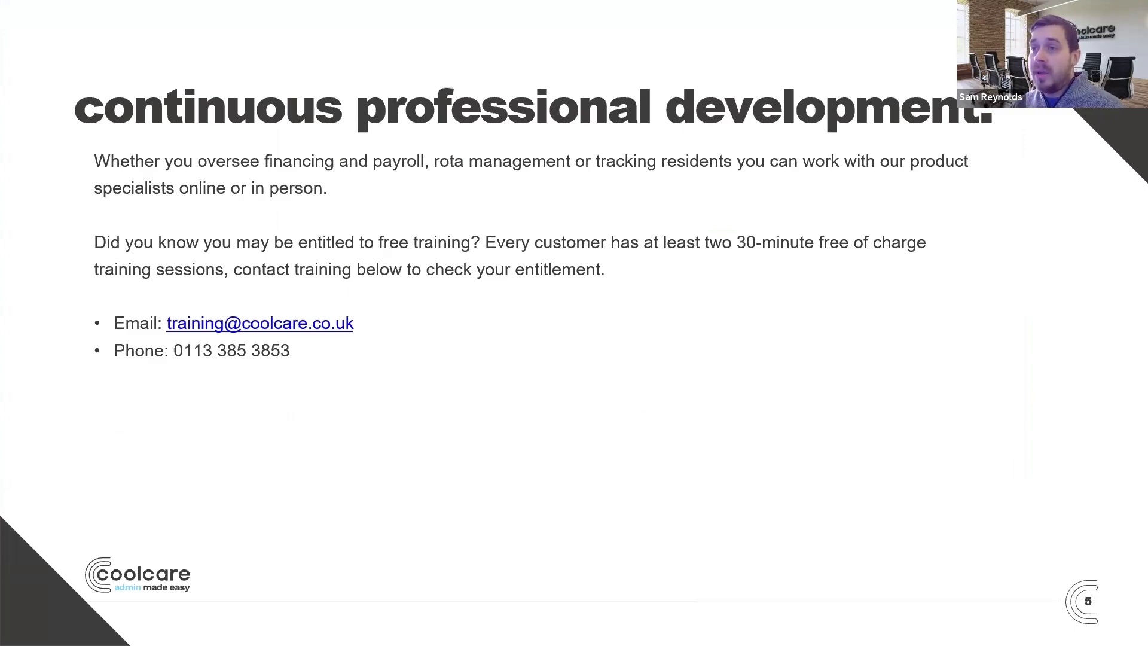
# - Advance to slide 6, 'contact us', then on to slide 7, 'thanks for attending'
pyautogui.click(538, 504)
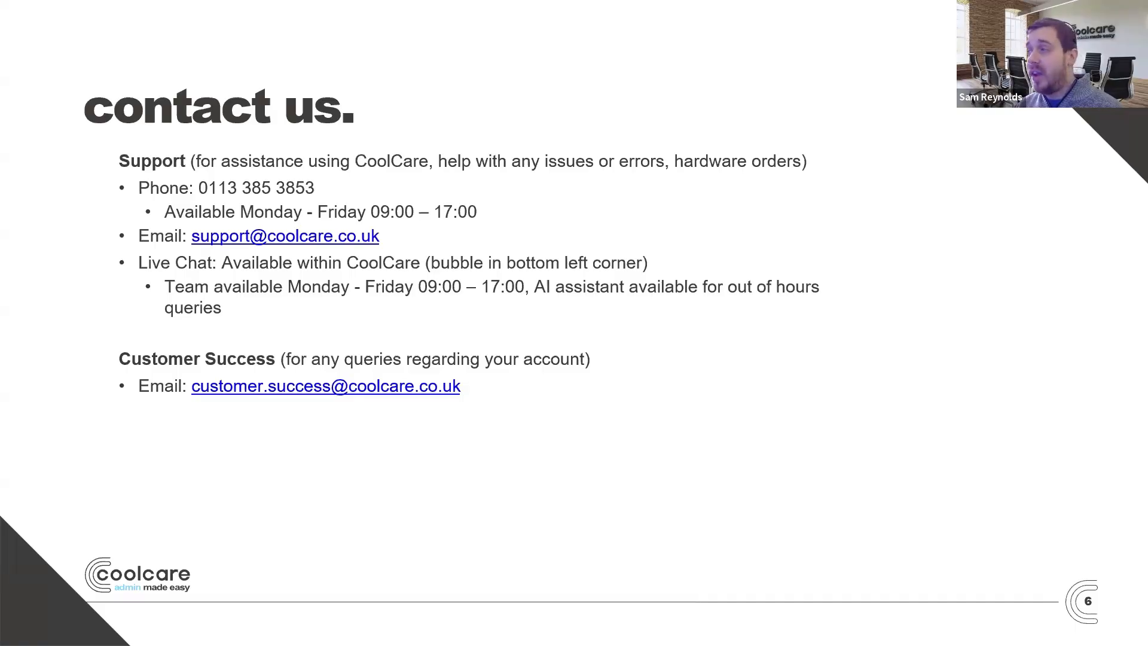
pyautogui.press('Right')
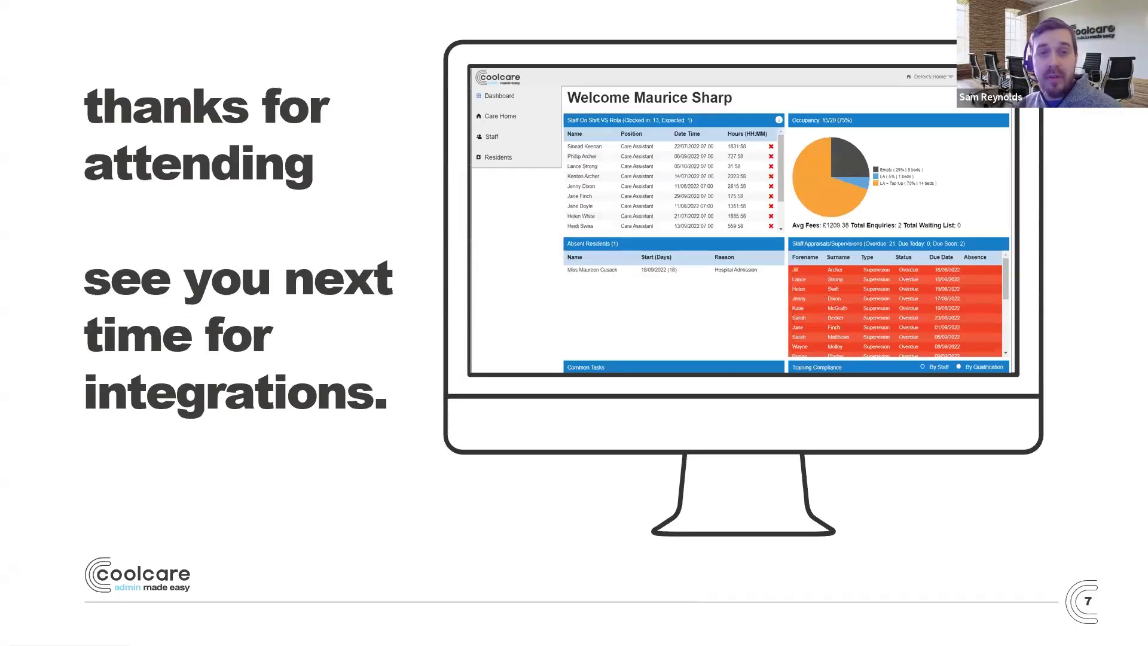